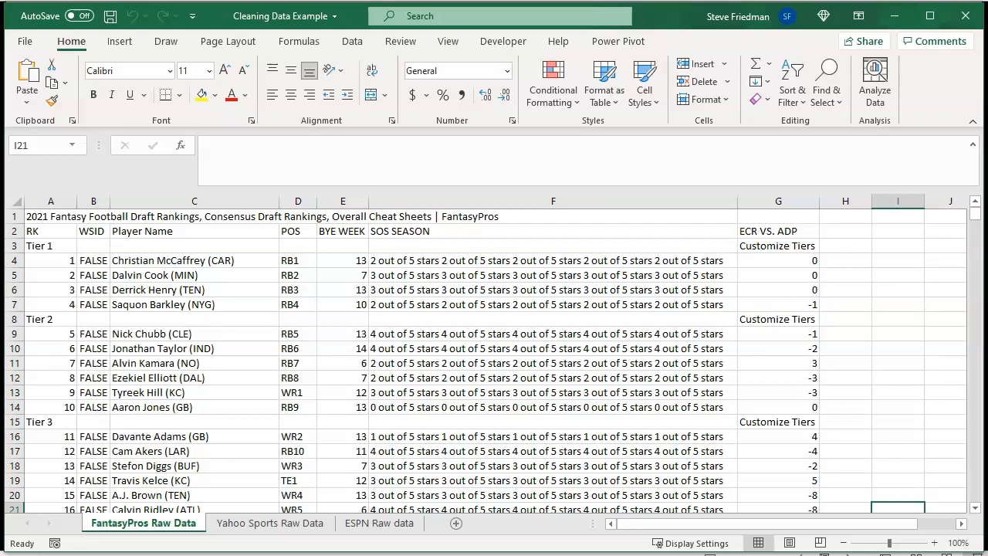
Duplicate the FantasyPros Raw Data sheet and rename the copy FantasyPros Working.
right_click(147, 523)
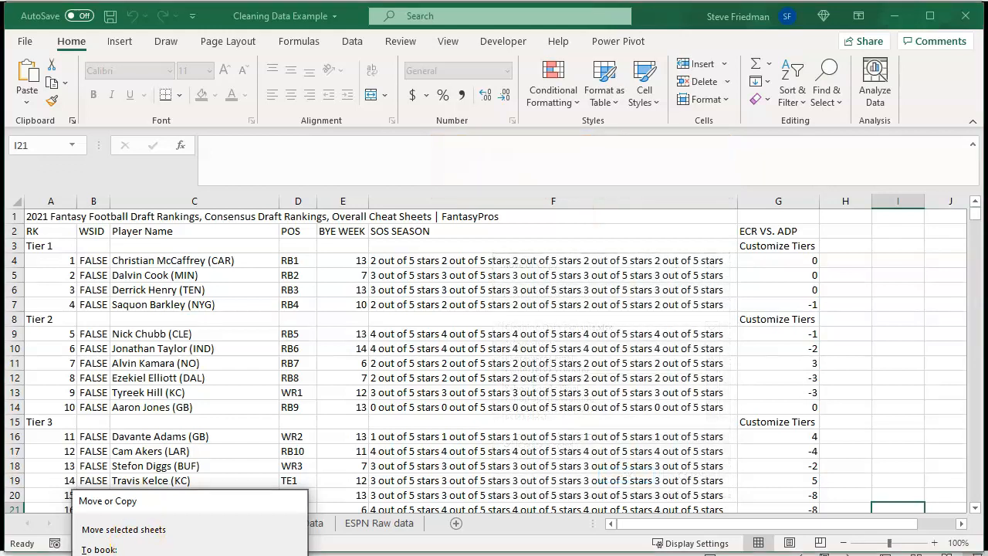
key(Return)
click(148, 524)
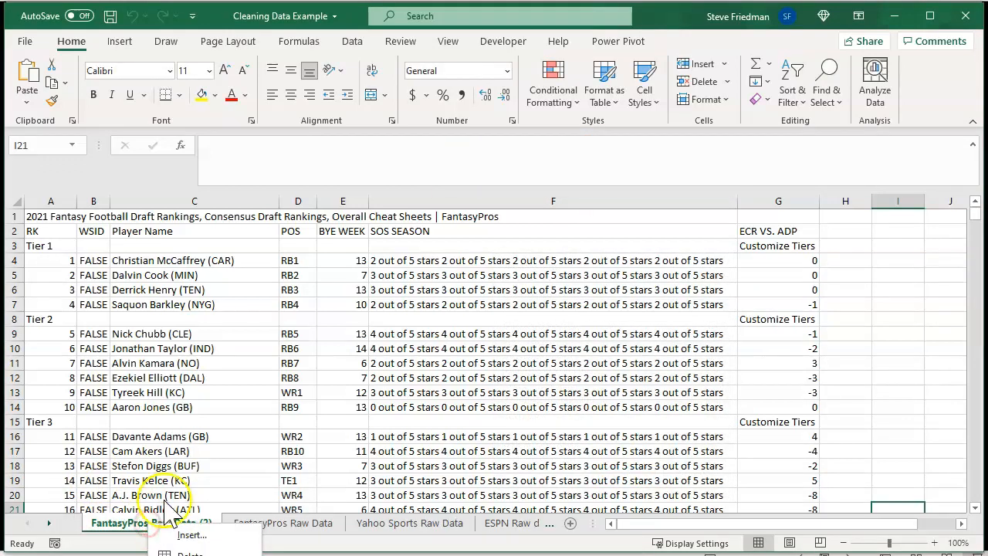
double_click(149, 523)
drag(152, 524, 227, 538)
text(Working)
key(Return)
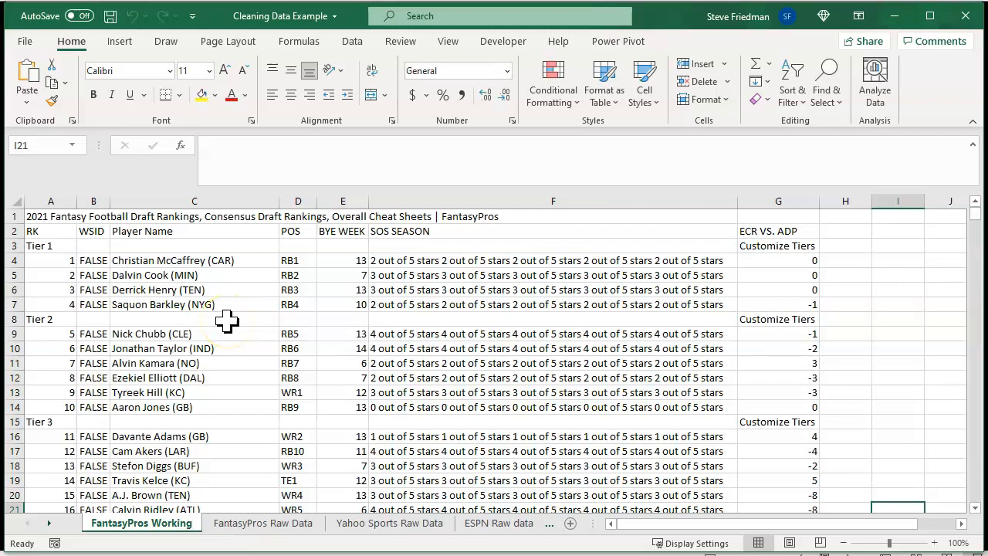
Delete the title row above the column headers on the FantasyPros Working sheet.
click(21, 216)
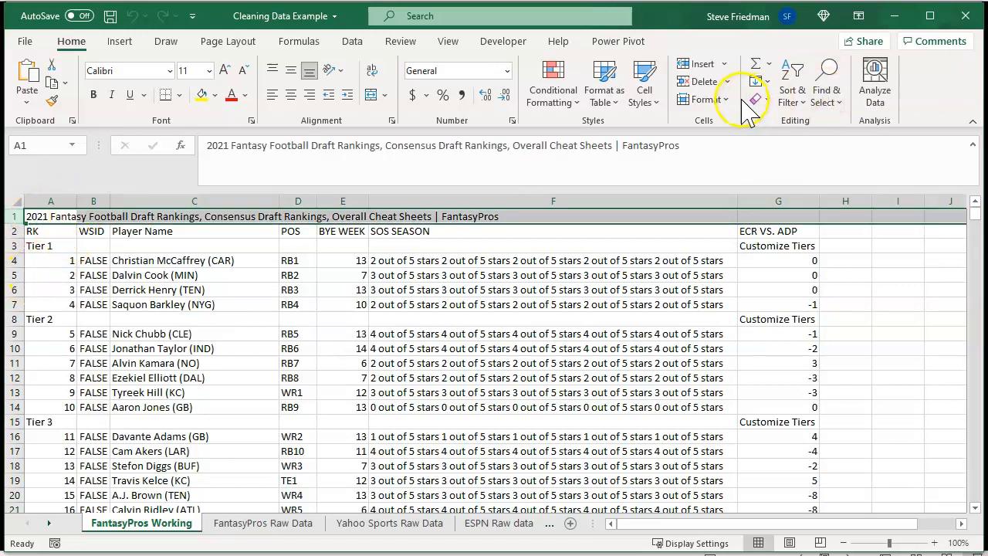
click(697, 85)
click(600, 304)
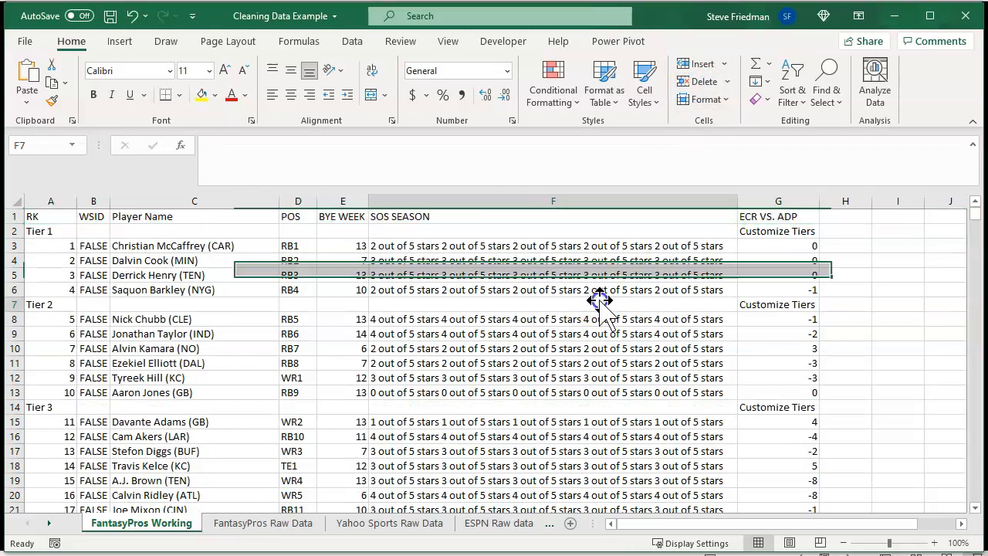
Add filters to the header row across the whole data set.
key(ctrl+a)
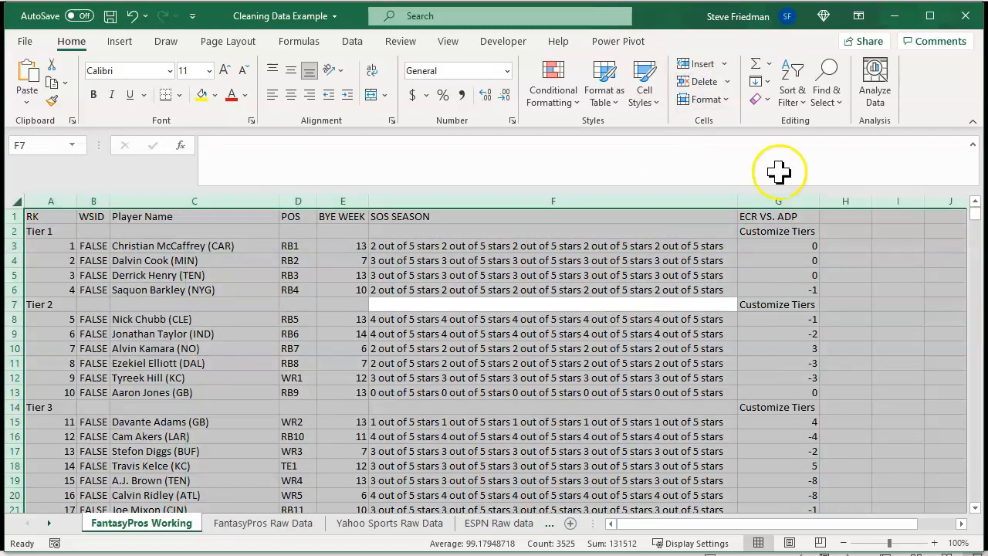
click(793, 84)
click(812, 190)
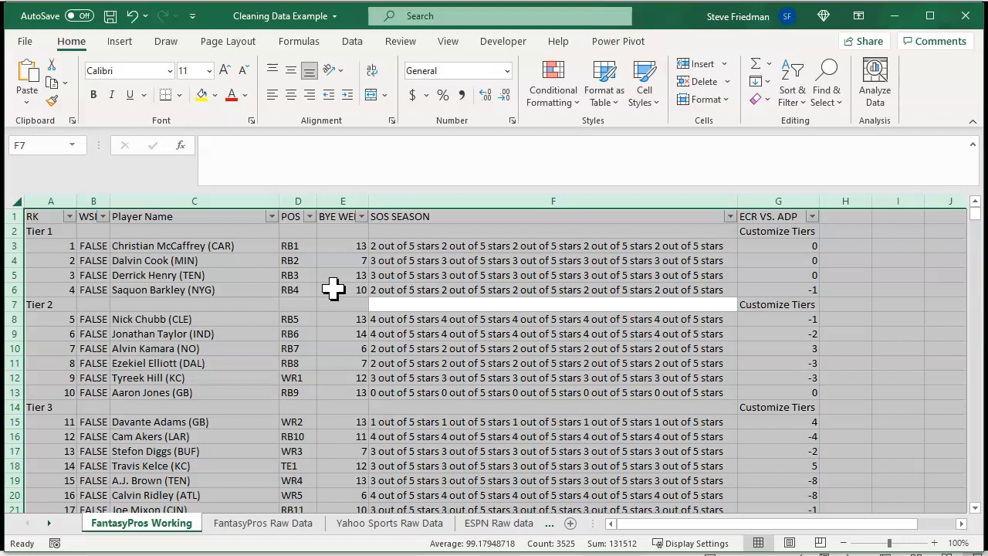
click(197, 289)
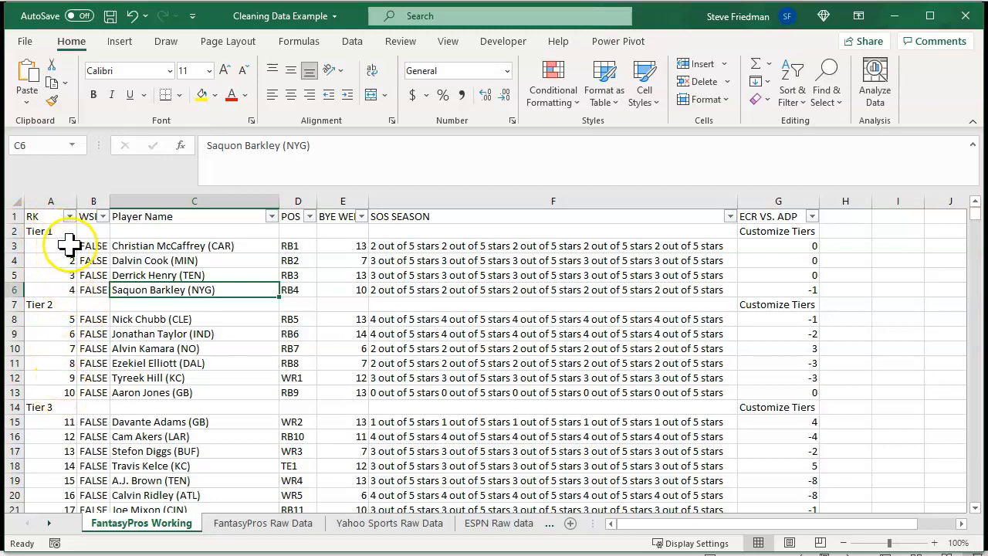
Insert a blank column before WSID and give it the header Tier.
click(90, 199)
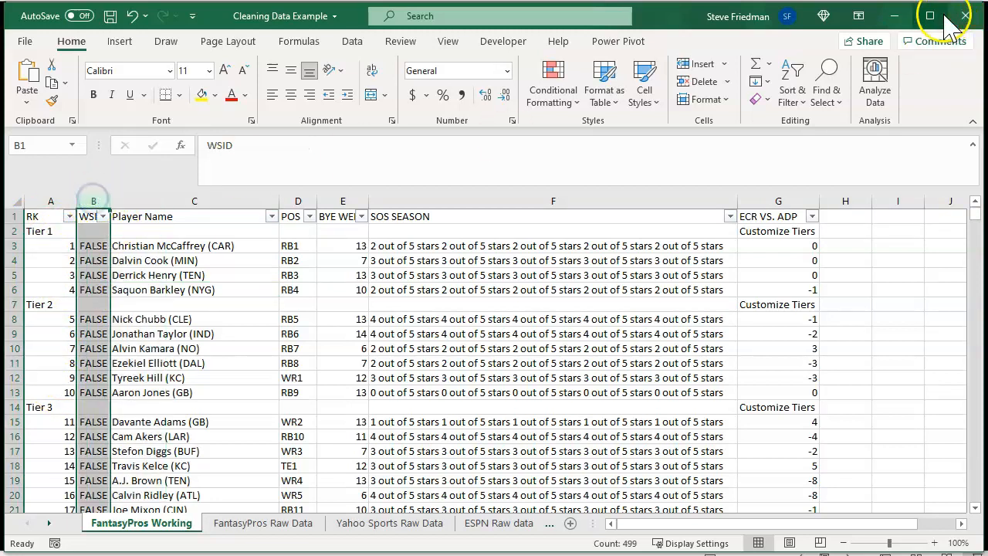
click(699, 64)
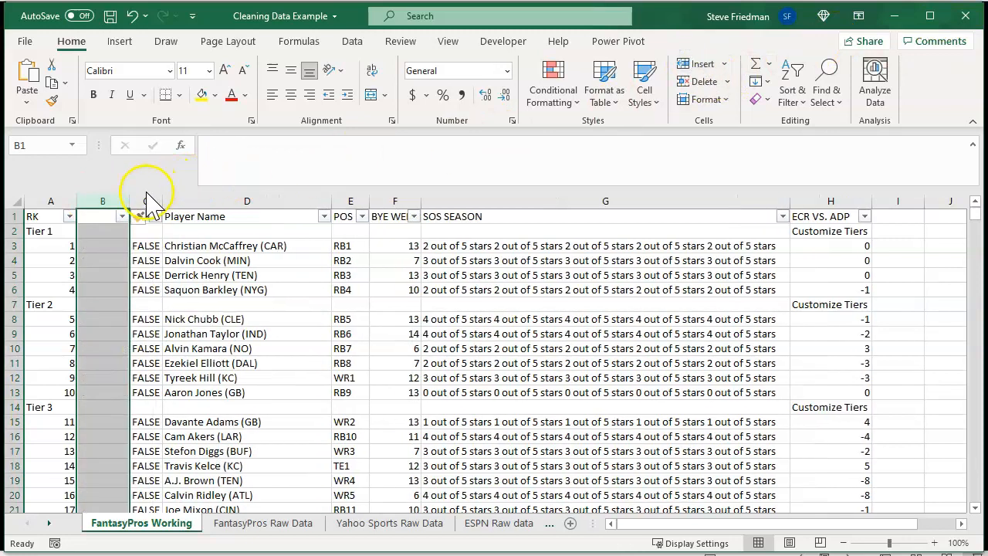
click(106, 215)
text(Tier)
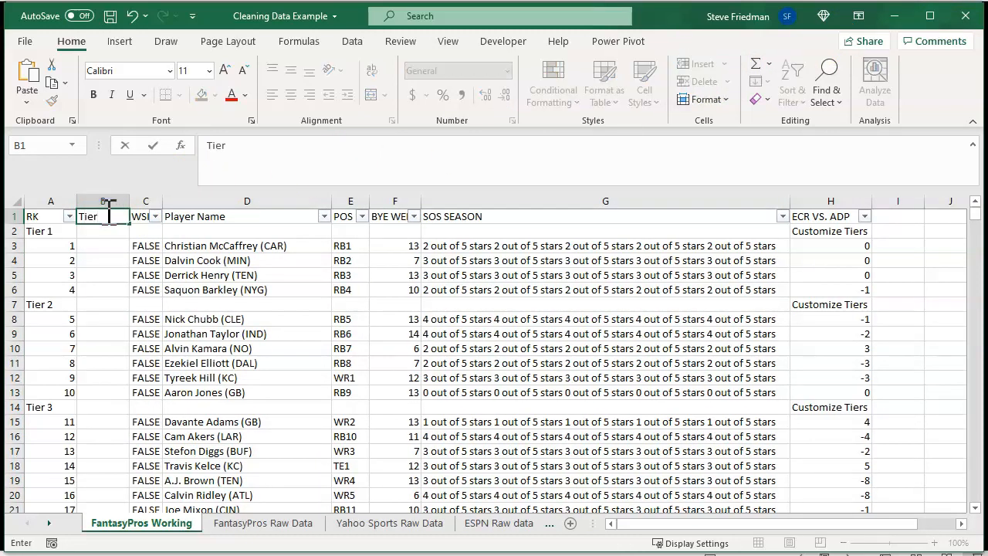
key(Return)
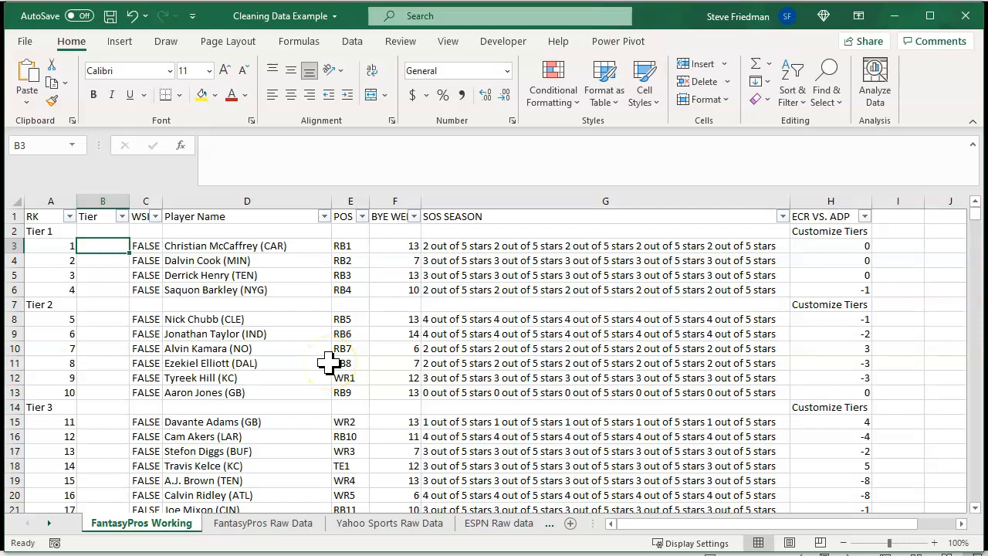
Begin an IF formula in B3 that tests LEFT(A2,1)="T" and returns RIGHT(A2,2) when true.
text(=if)
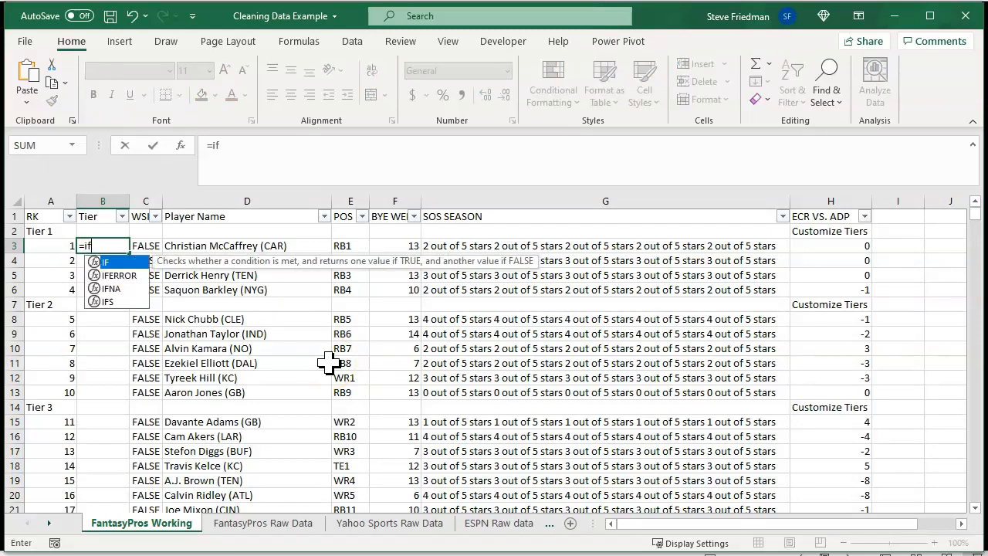
text((left()
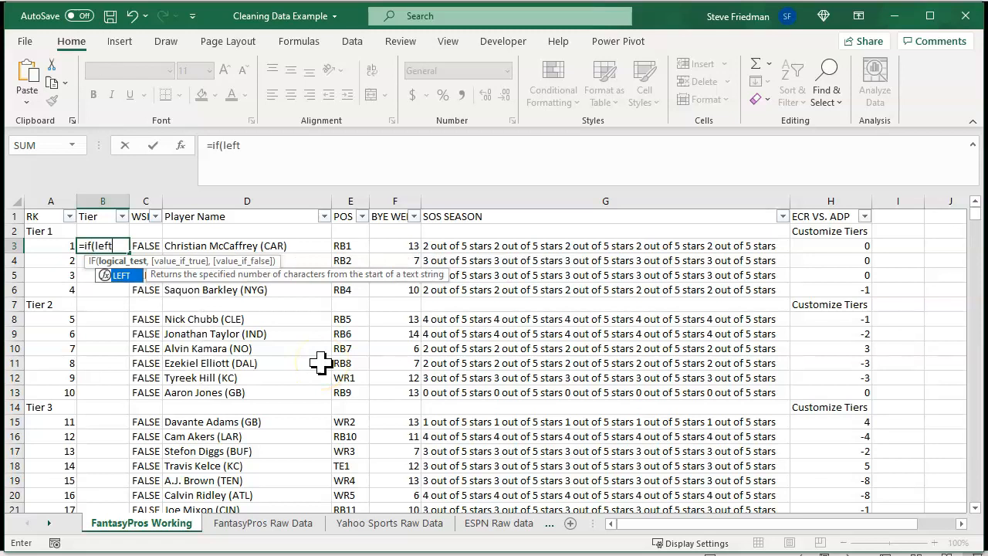
click(56, 231)
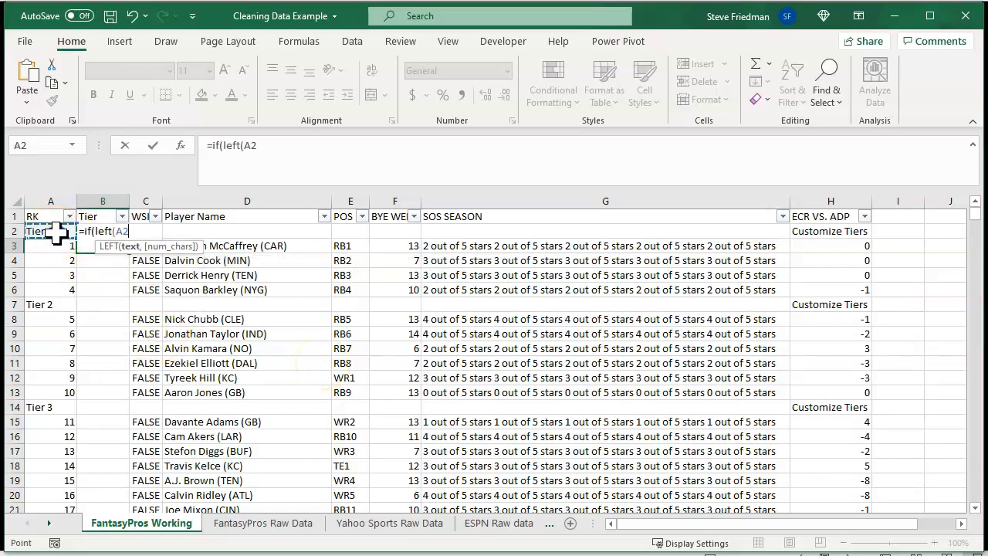
text(,1))
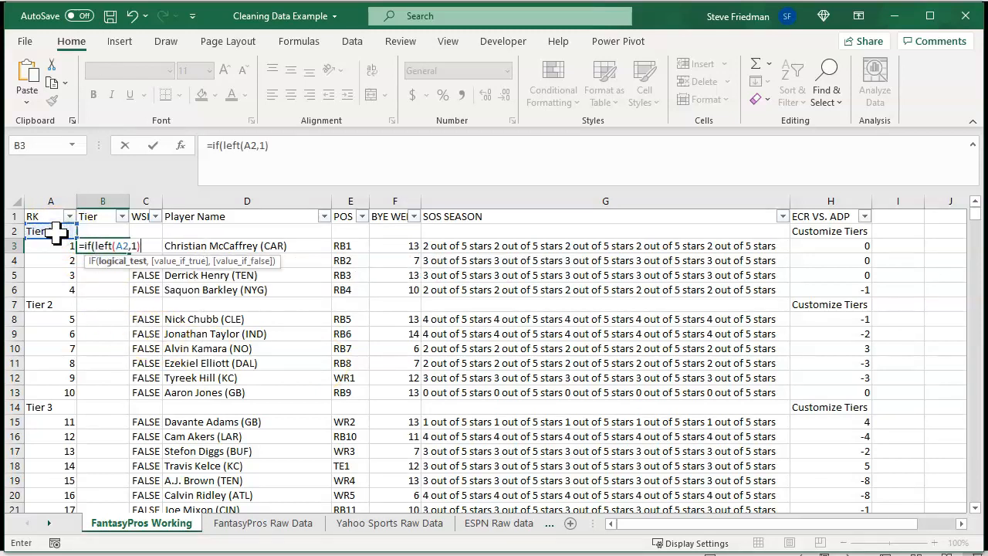
text(="T")
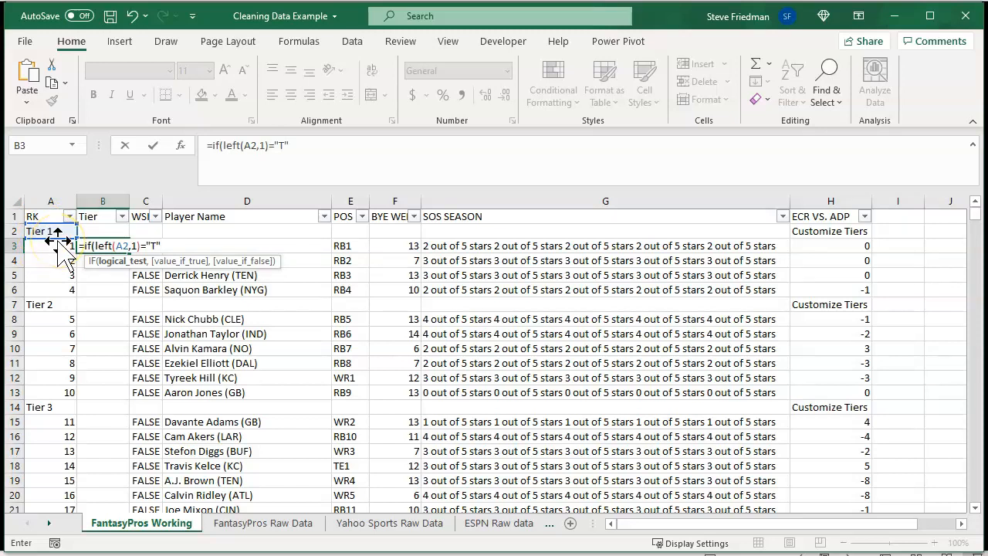
text(,right()
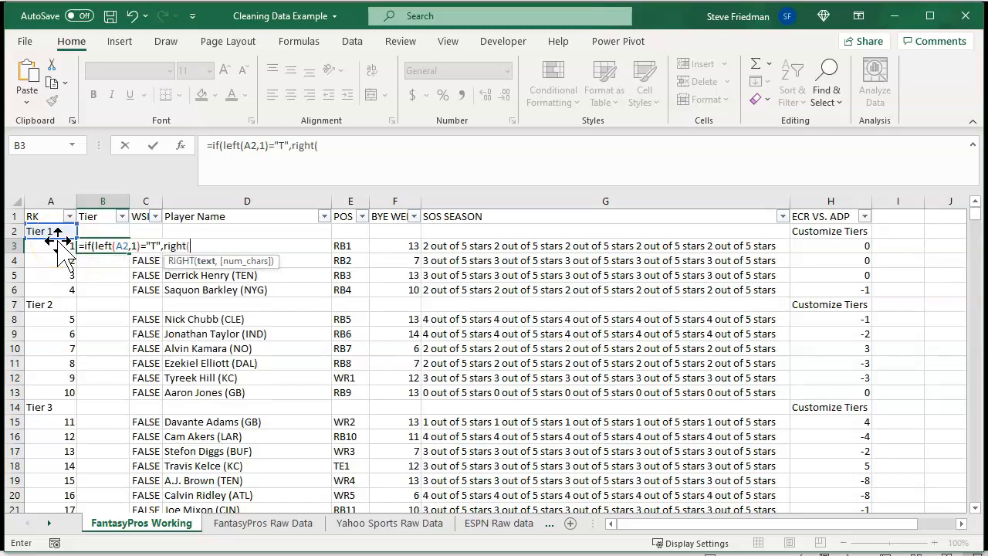
text(a2,)
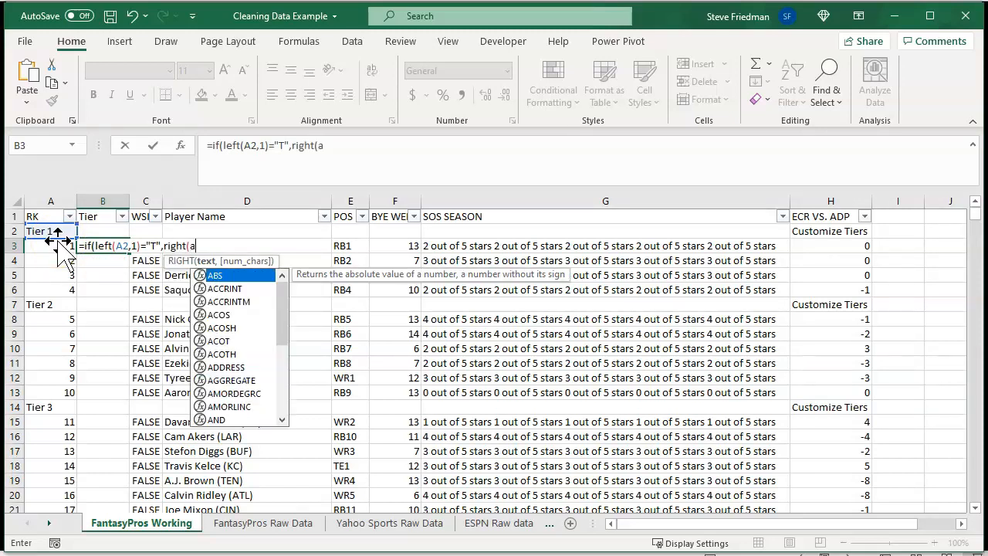
text(2))
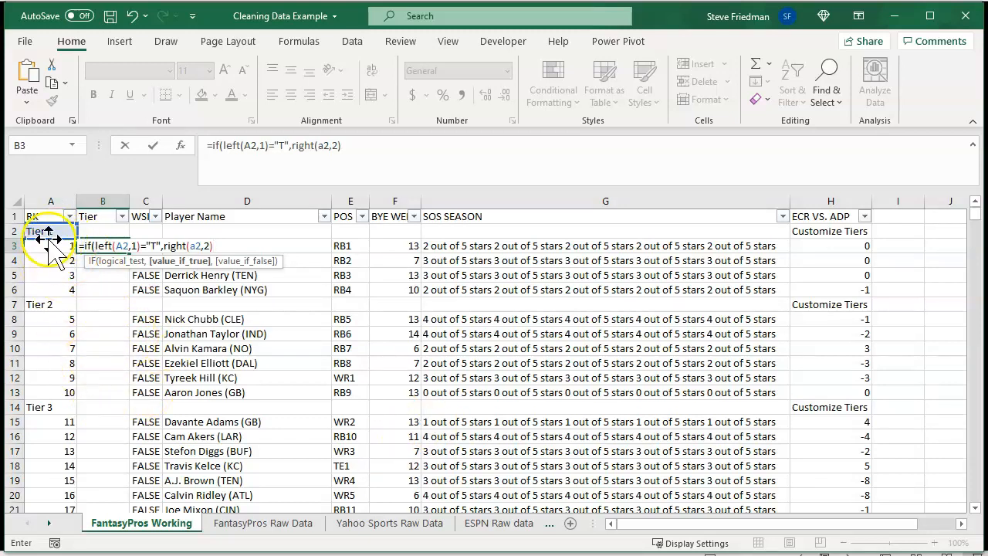
Look through the tier labels down the RK column to see how many digits their numbers have.
scroll(142, 395, down, 16)
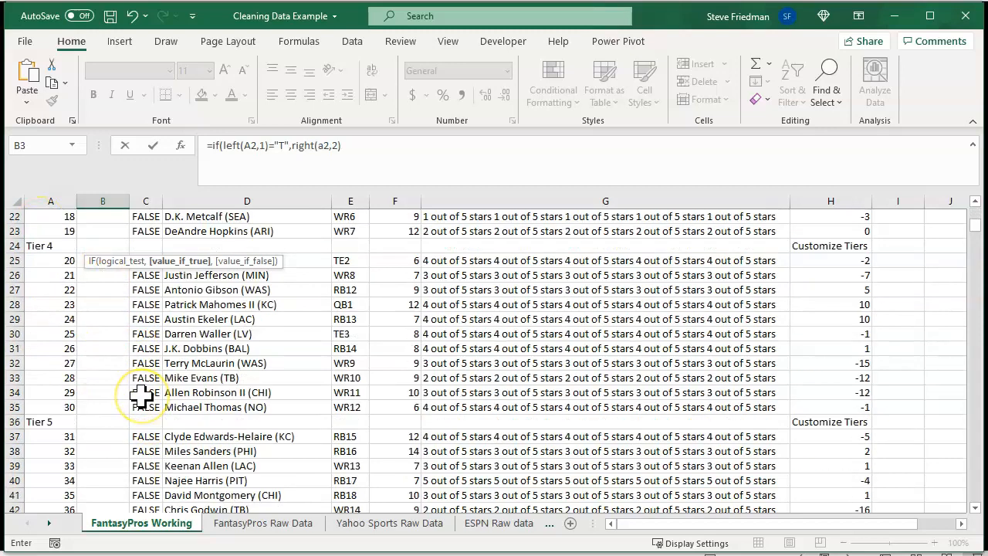
scroll(141, 395, down, 20)
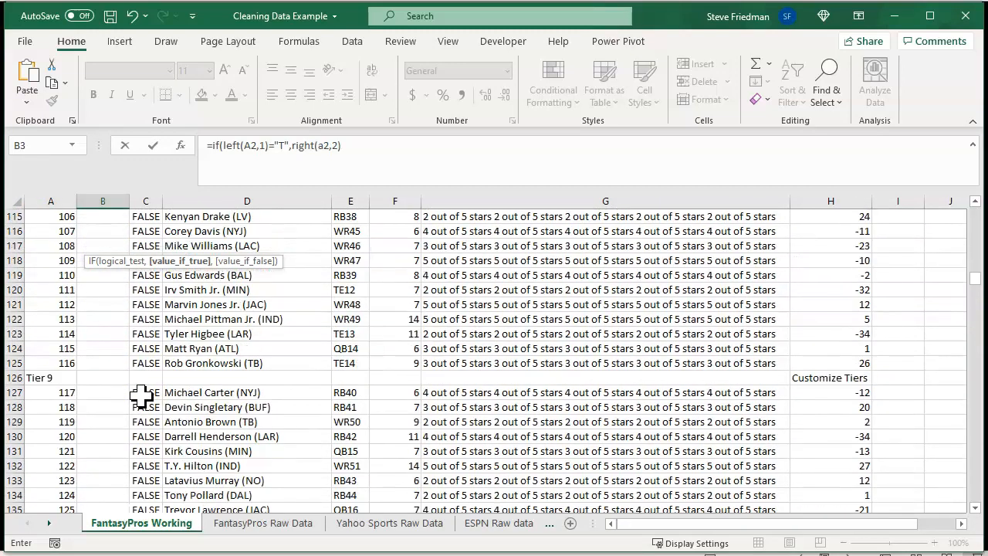
scroll(142, 395, down, 6)
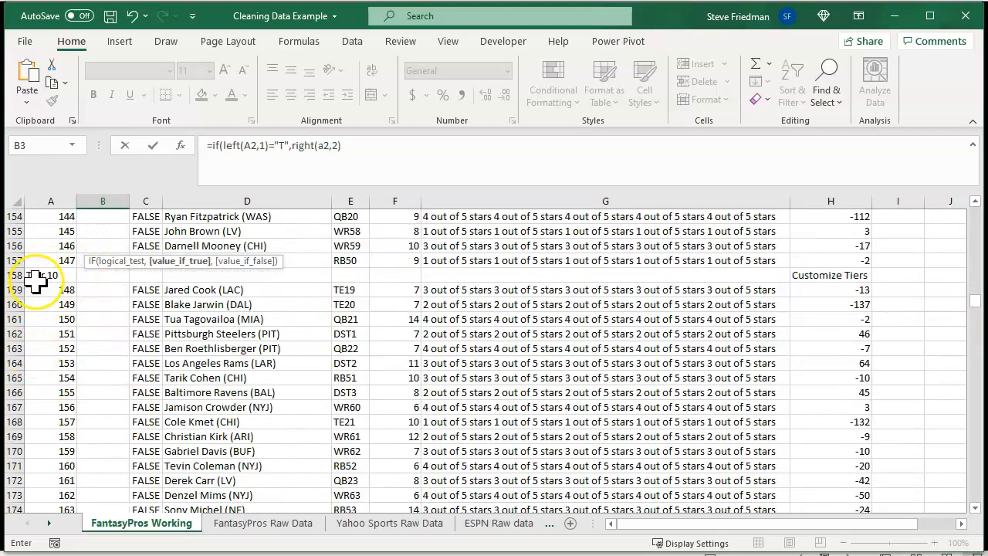
scroll(36, 277, down, 7)
scroll(61, 334, down, 6)
scroll(67, 335, up, 20)
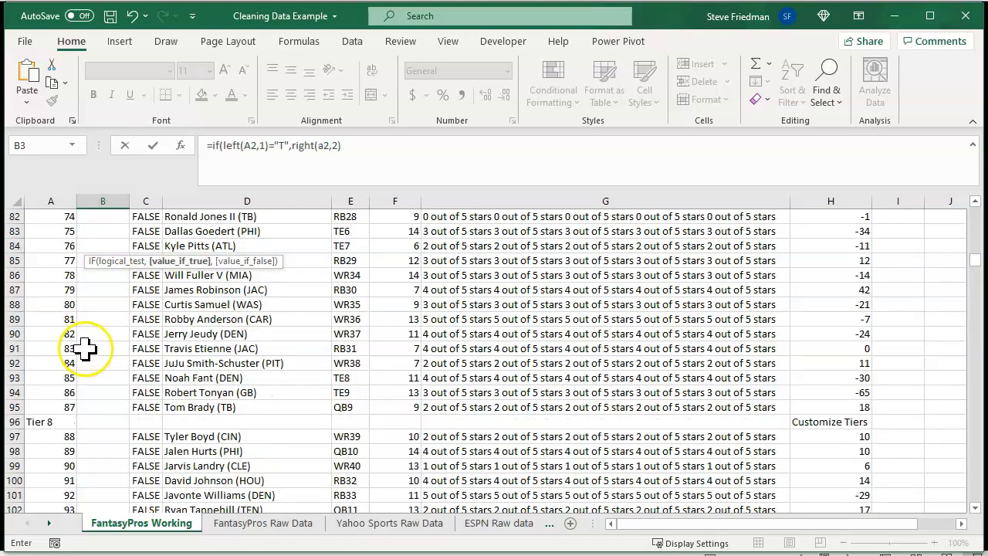
scroll(85, 348, up, 19)
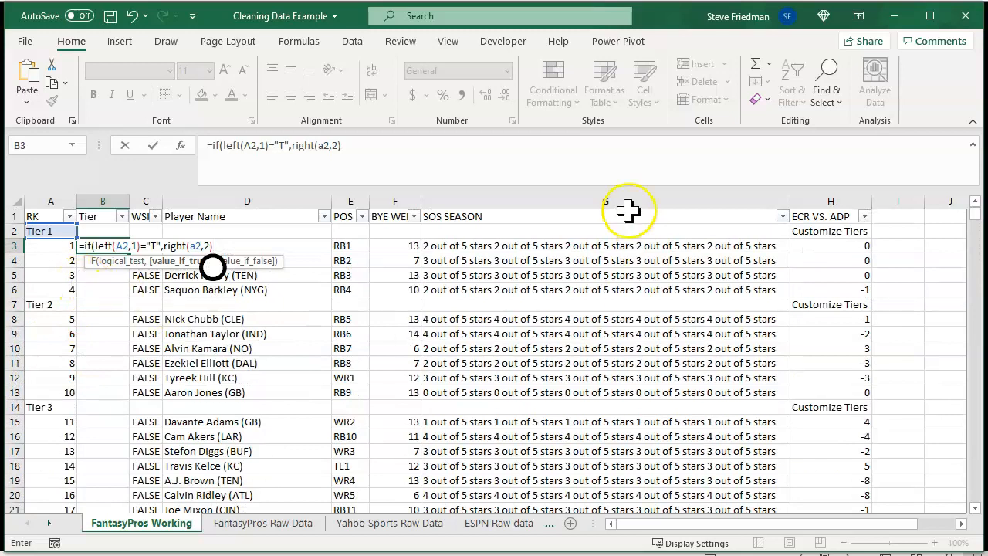
Complete the B3 formula by multiplying the RIGHT result by 1 and adding MAX($B$2:B2) as the false value.
click(213, 247)
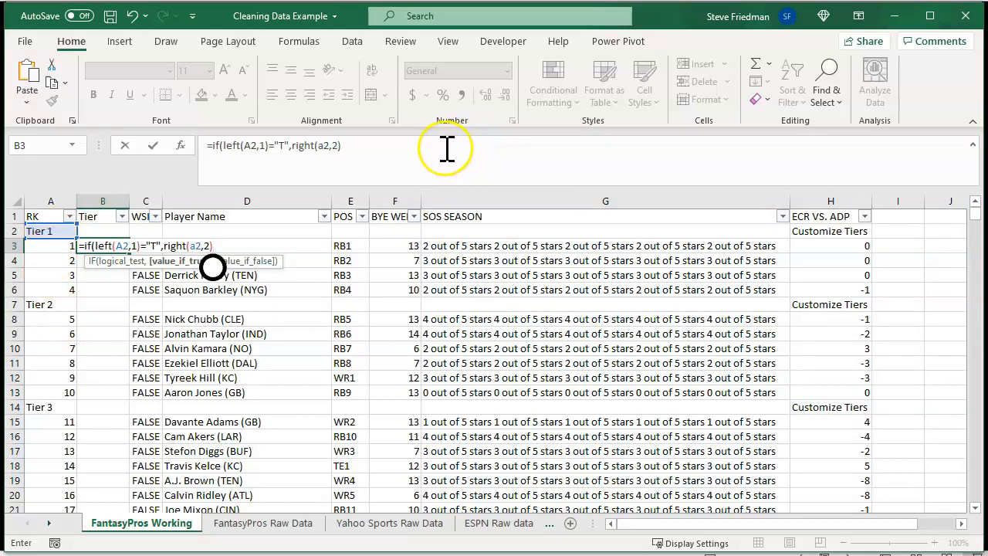
click(385, 147)
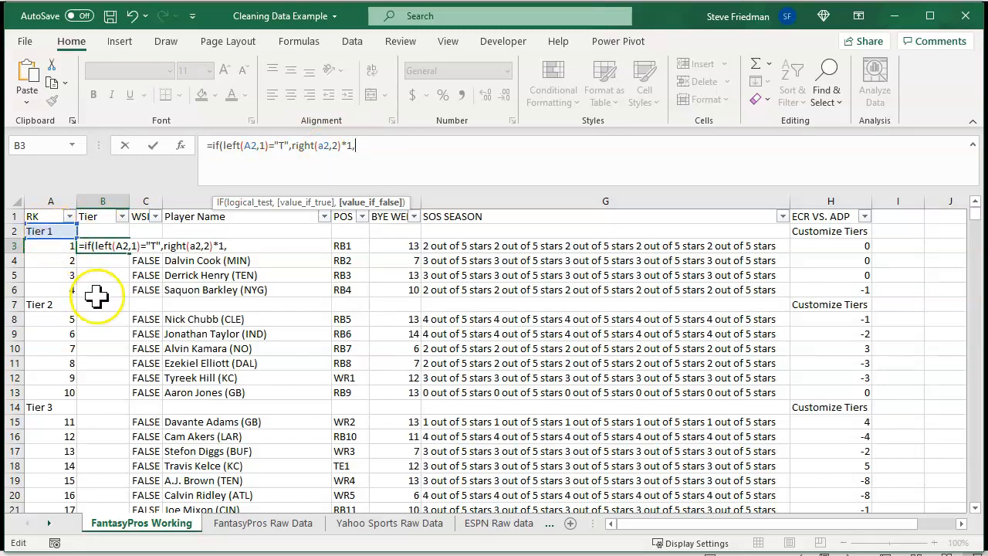
text(MAX()
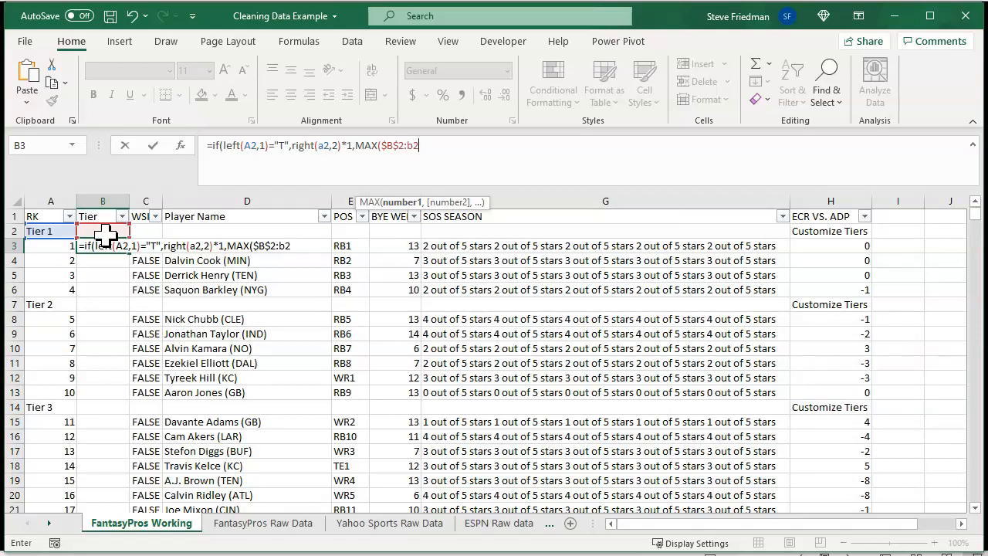
text())
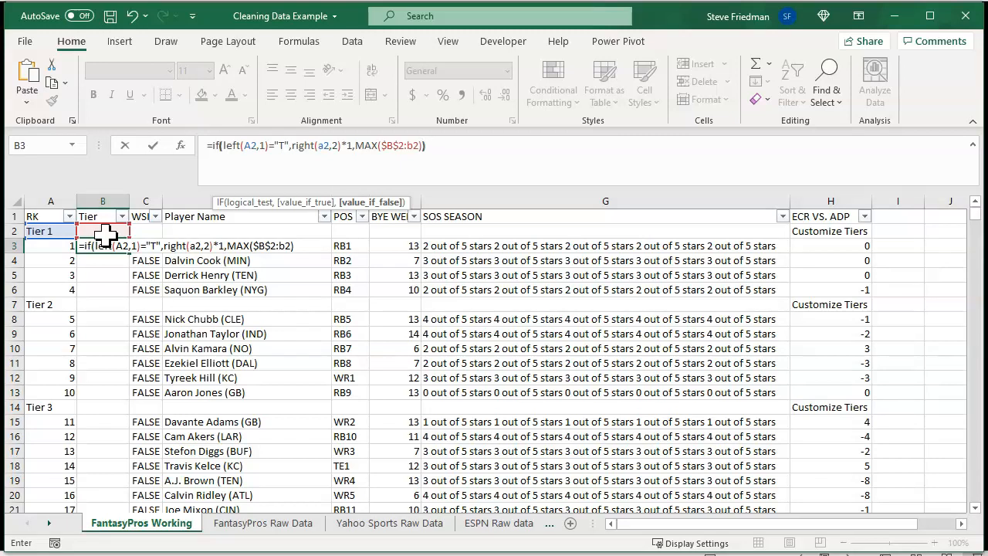
text())
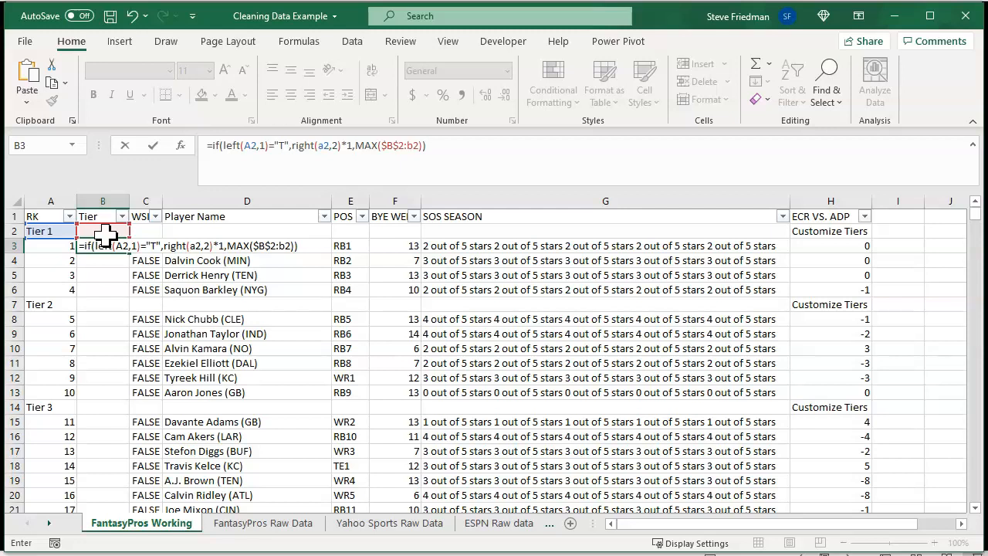
key(ctrl+Return)
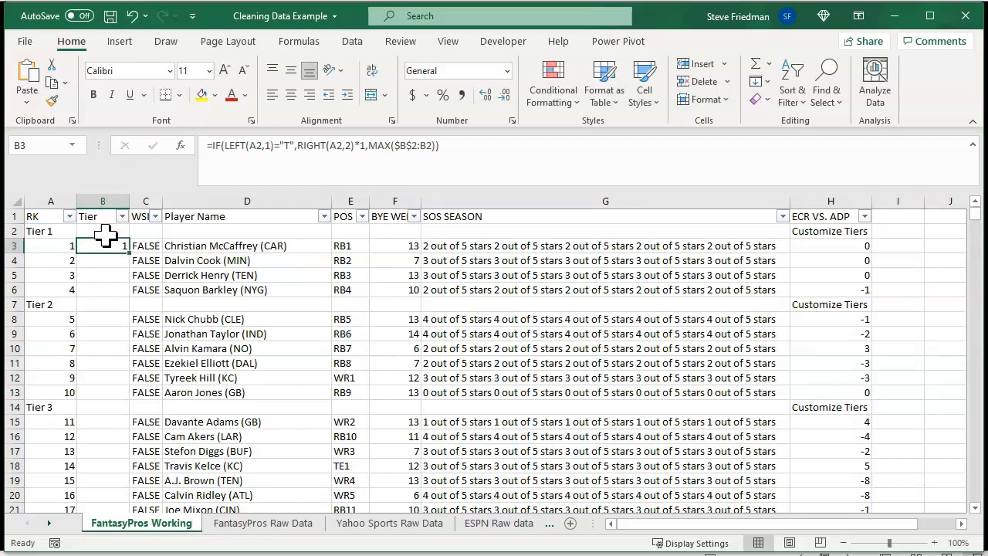
Fill the B3 formula down the Tier column through the end of the data.
double_click(129, 252)
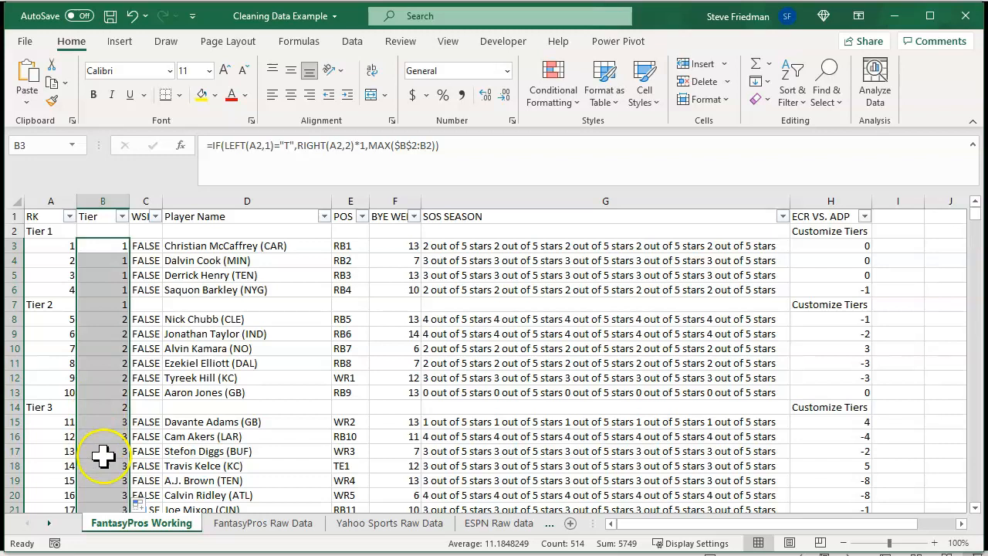
drag(975, 221, 967, 185)
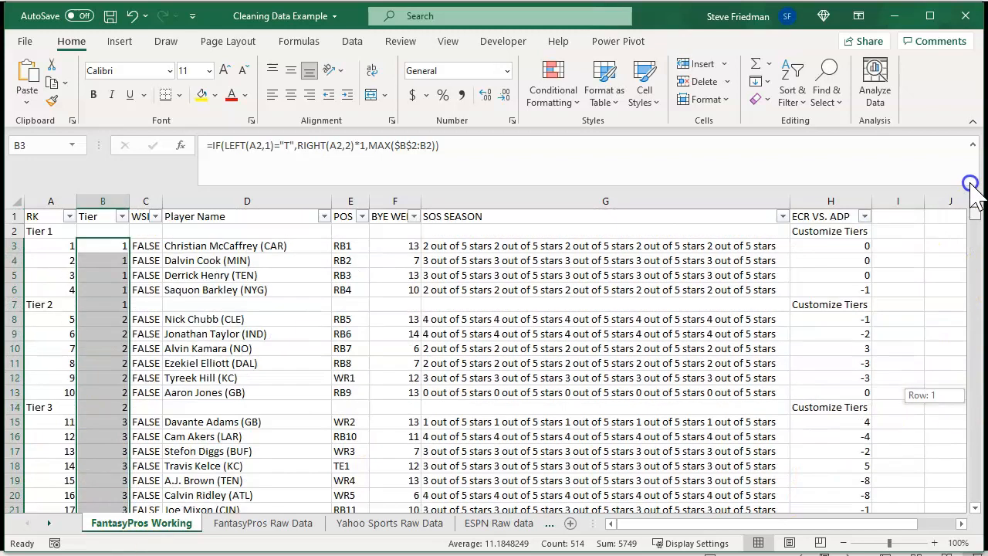
key(Up)
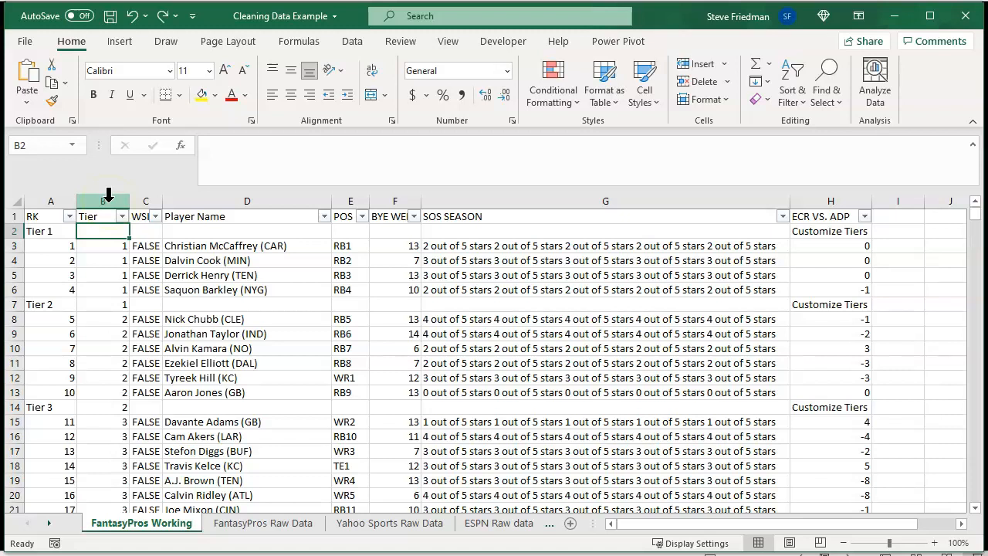
Replace the formulas in the Tier column with their values by copying the column and pasting values over itself.
click(108, 198)
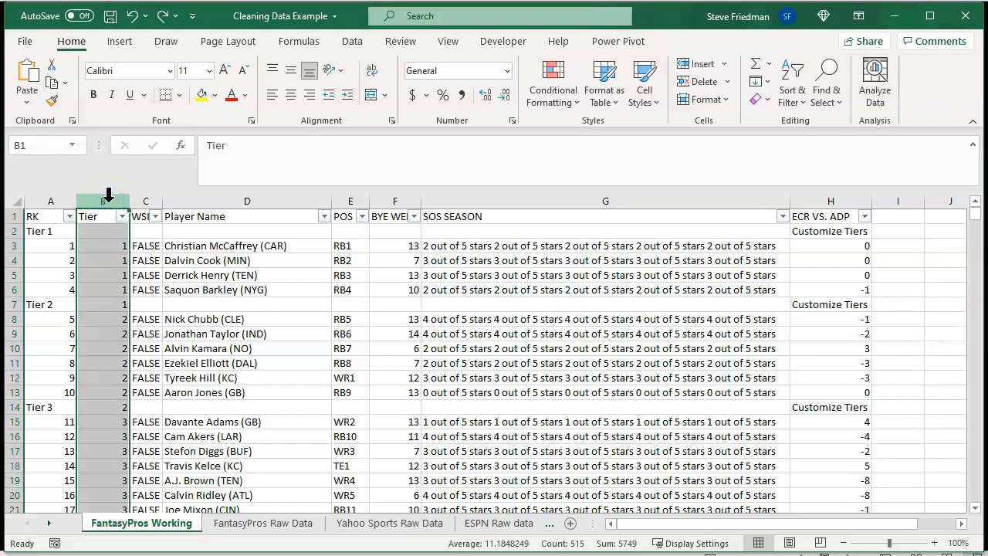
key(ctrl+c)
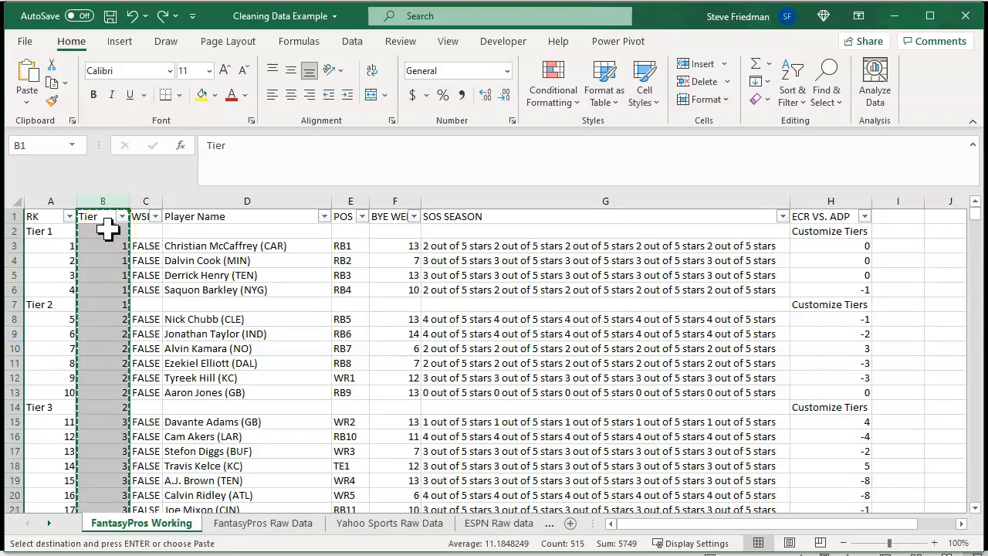
right_click(108, 228)
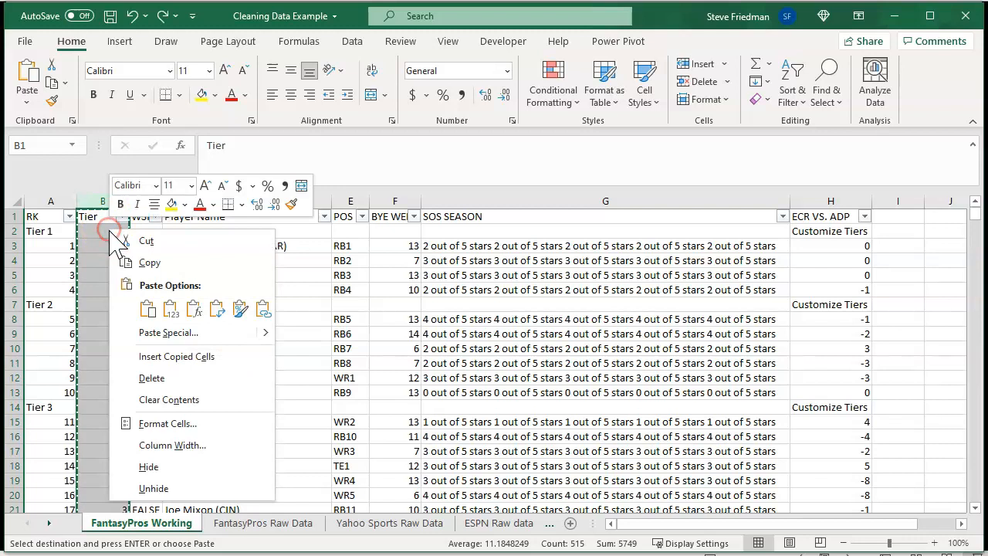
click(158, 333)
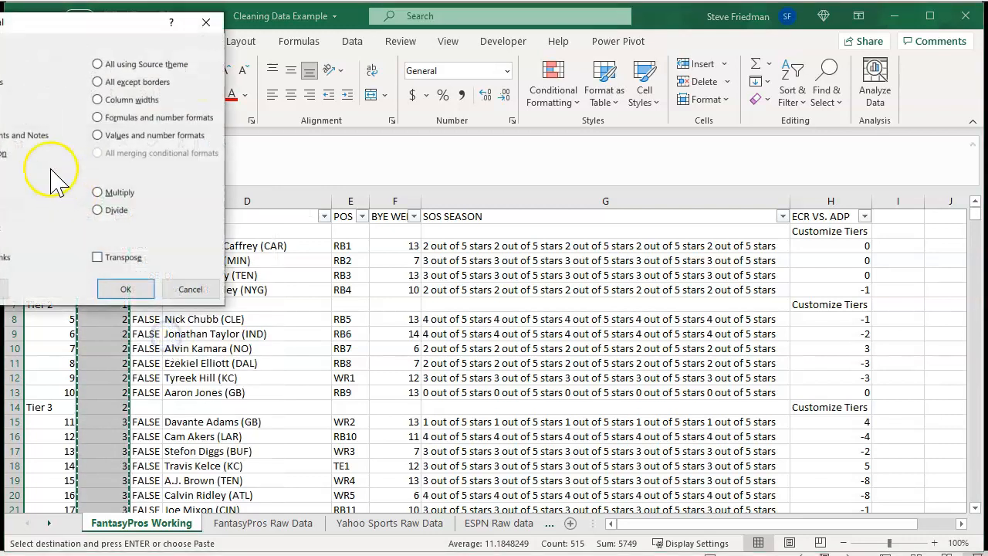
click(113, 290)
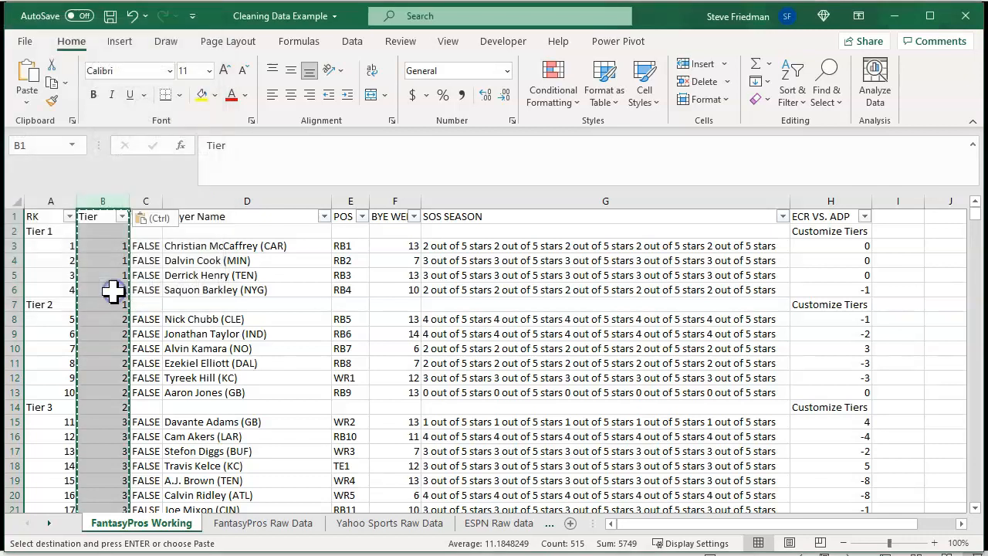
right_click(103, 291)
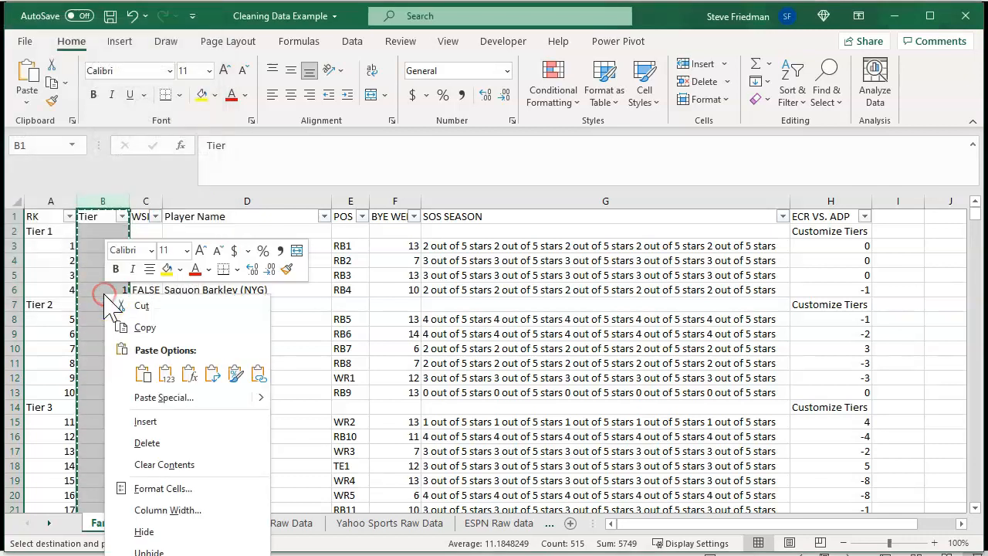
click(170, 372)
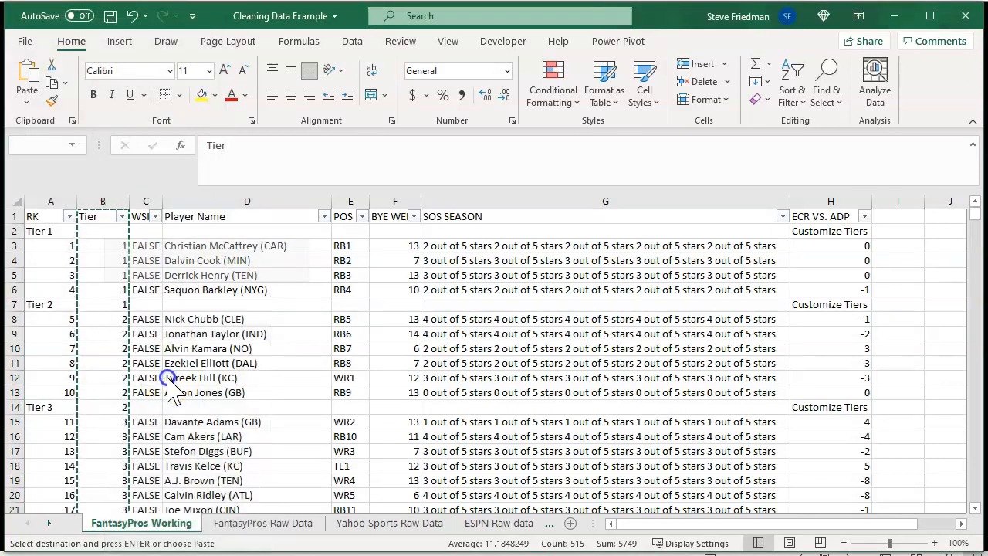
click(103, 304)
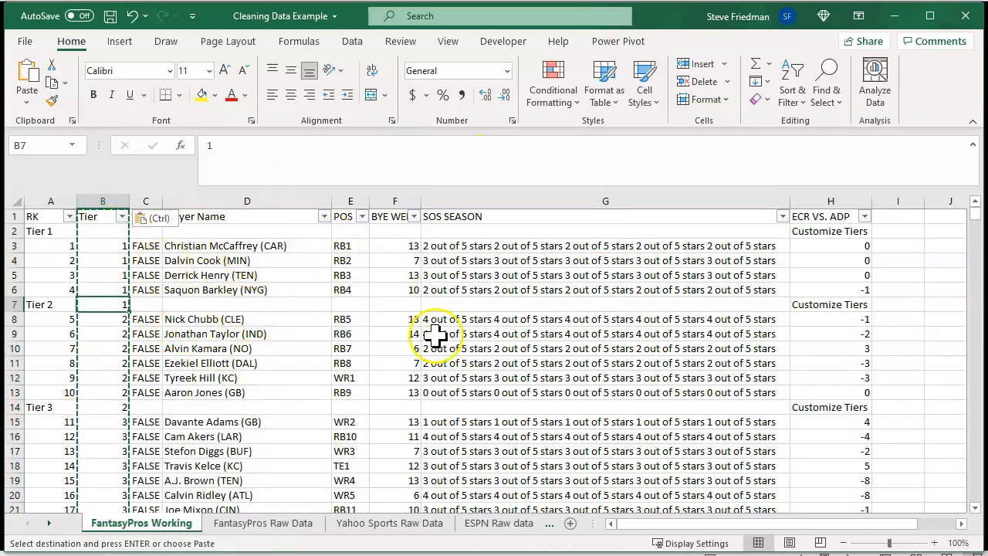
Filter the ECR VS. ADP column to show only the Customize Tiers rows.
click(864, 216)
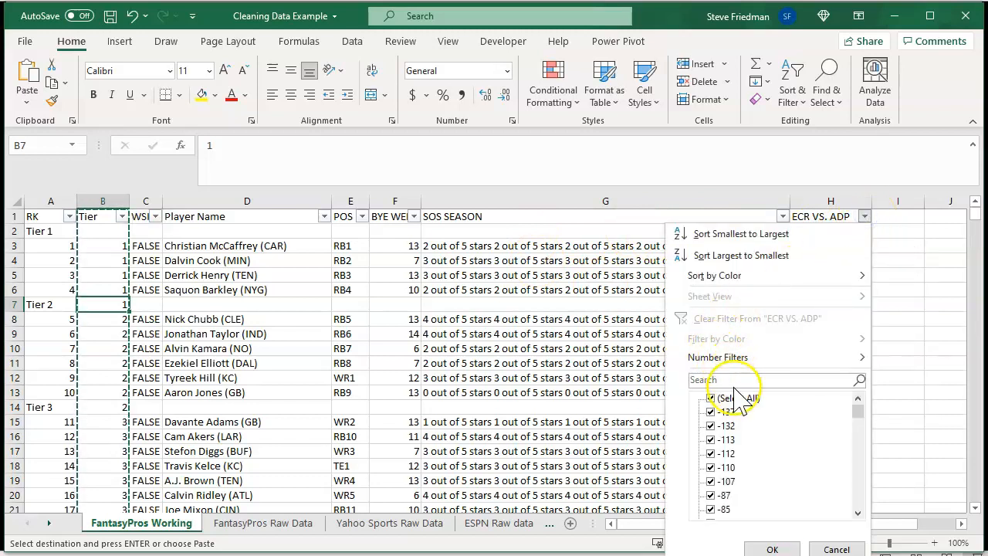
click(735, 398)
drag(863, 413, 875, 518)
click(760, 496)
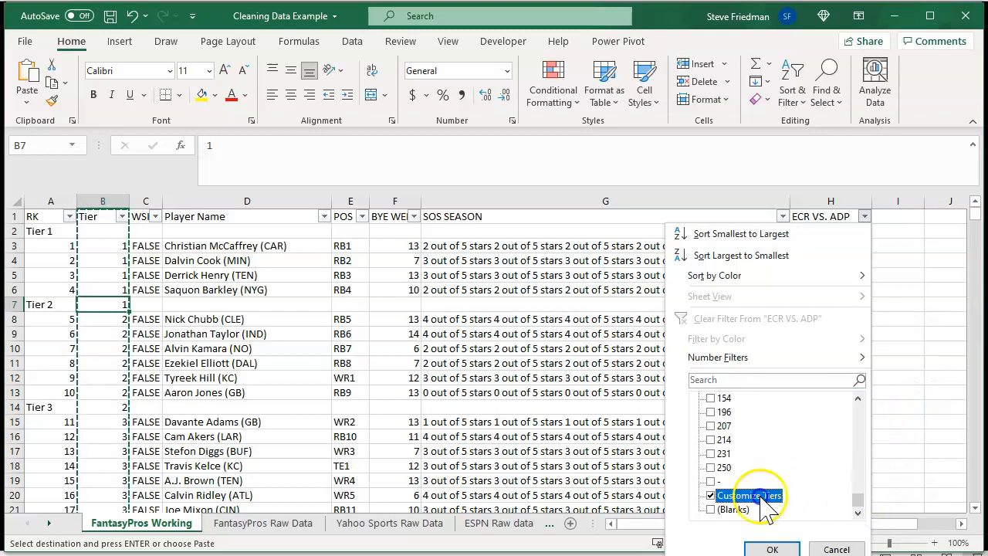
click(760, 550)
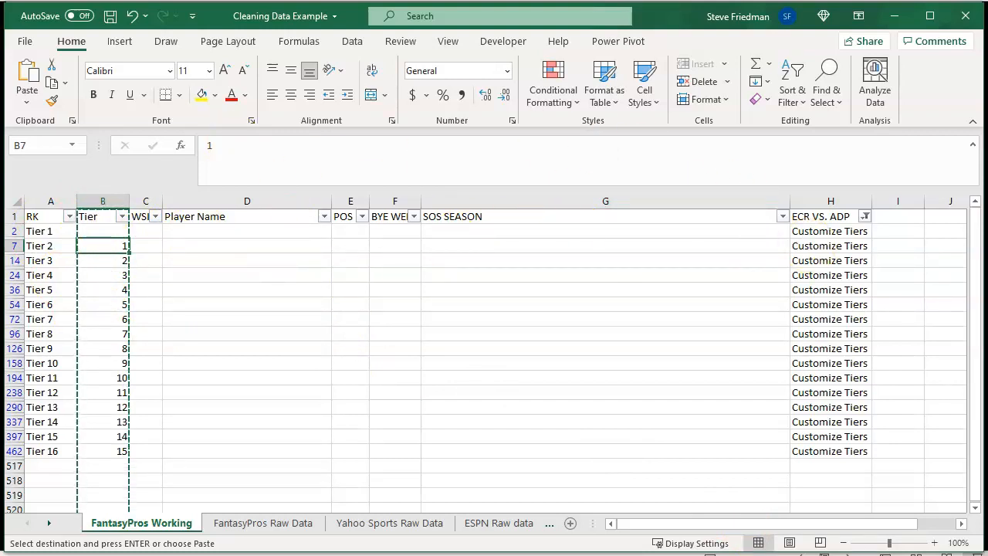
Delete all the filtered tier label rows from Tier 1 to Tier 16 and clear the ECR VS. ADP filter.
mouse_move(15, 230)
mouse_down()
mouse_move(22, 403)
mouse_move(30, 453)
mouse_move(40, 451)
mouse_up()
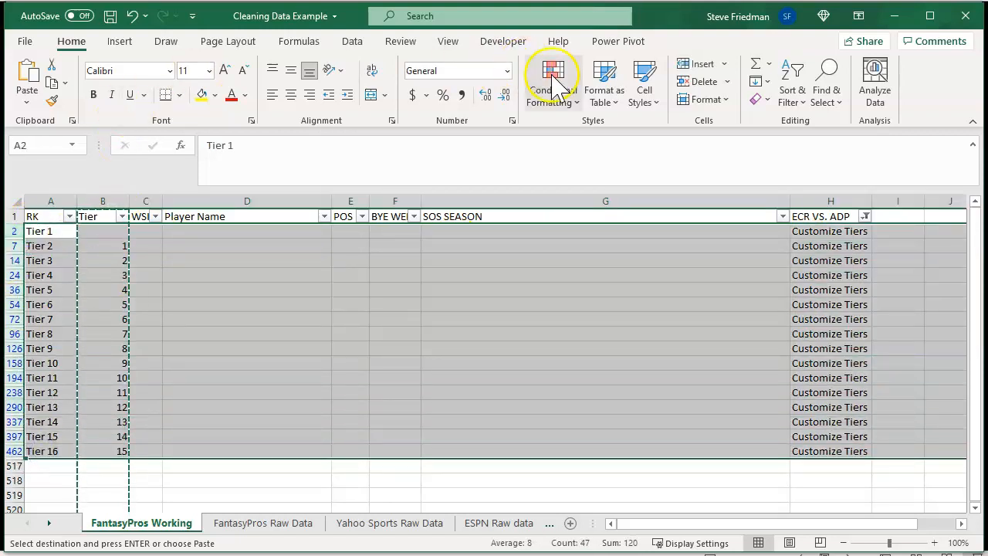
click(706, 83)
click(862, 215)
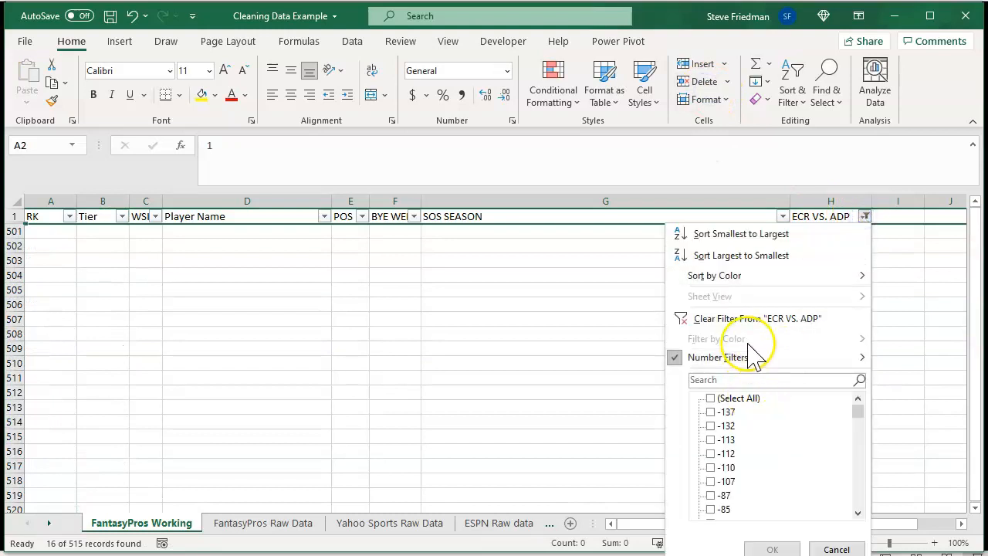
click(745, 319)
click(347, 290)
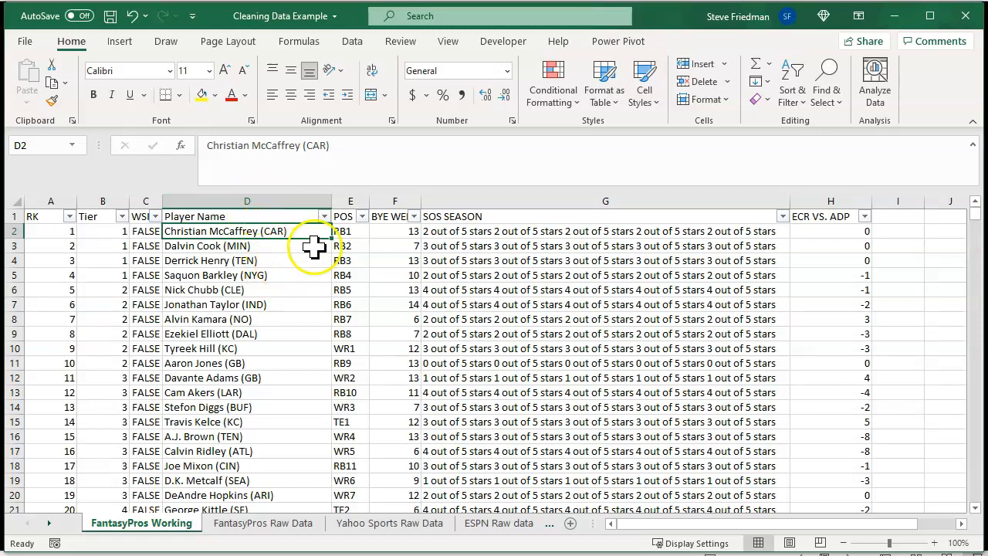
Insert a blank column before POS and split the Player Name column with Text to Columns, using only "(" as the delimiter.
click(350, 202)
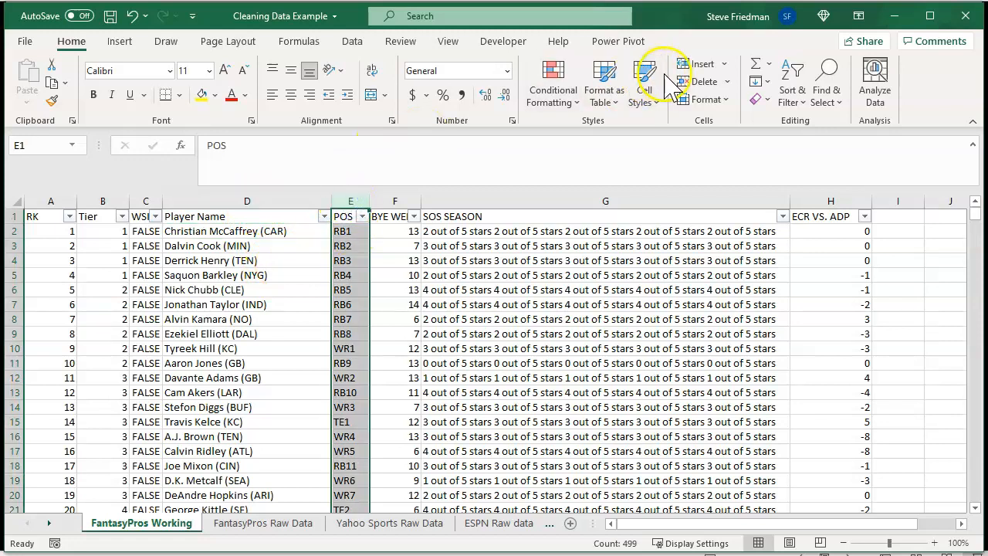
click(703, 64)
click(220, 199)
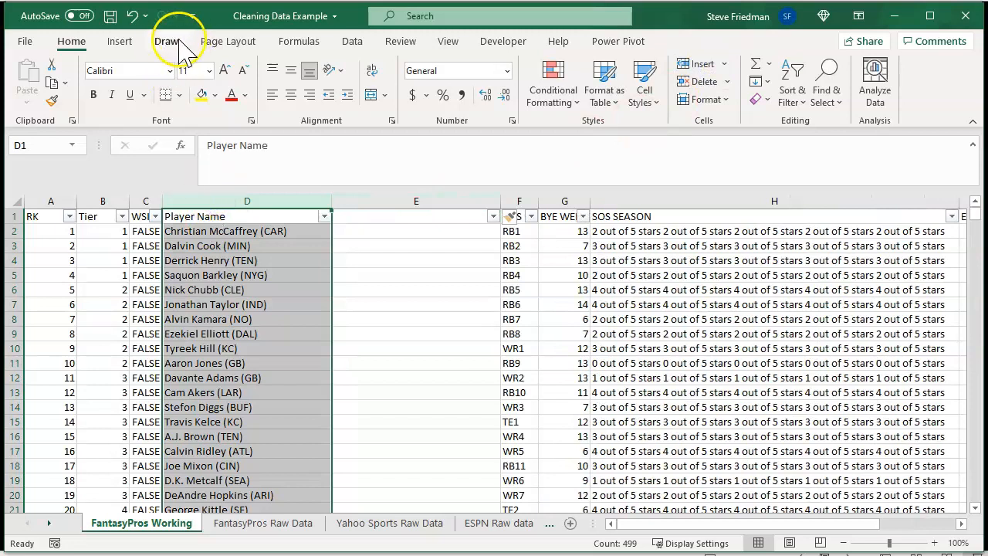
click(353, 41)
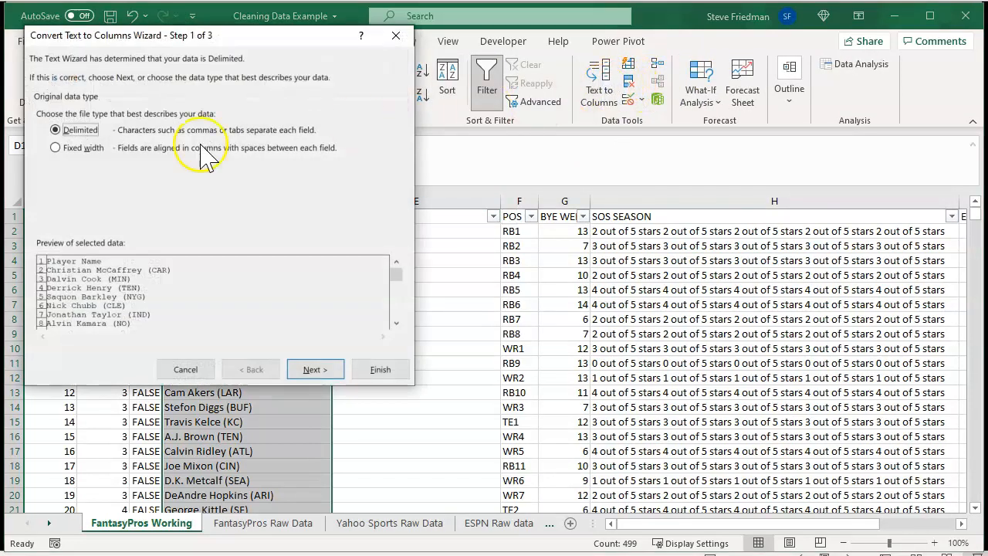
click(316, 370)
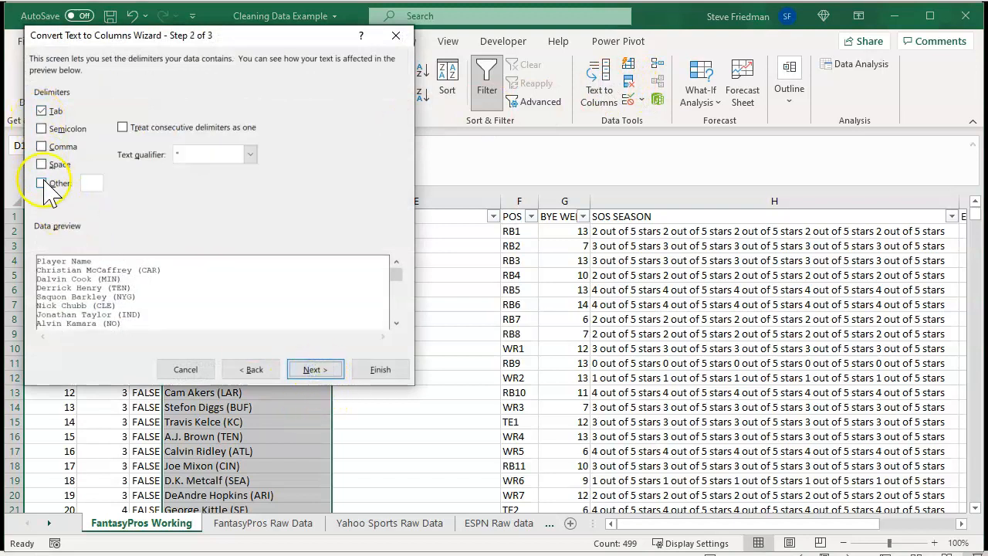
click(44, 183)
click(41, 110)
click(90, 186)
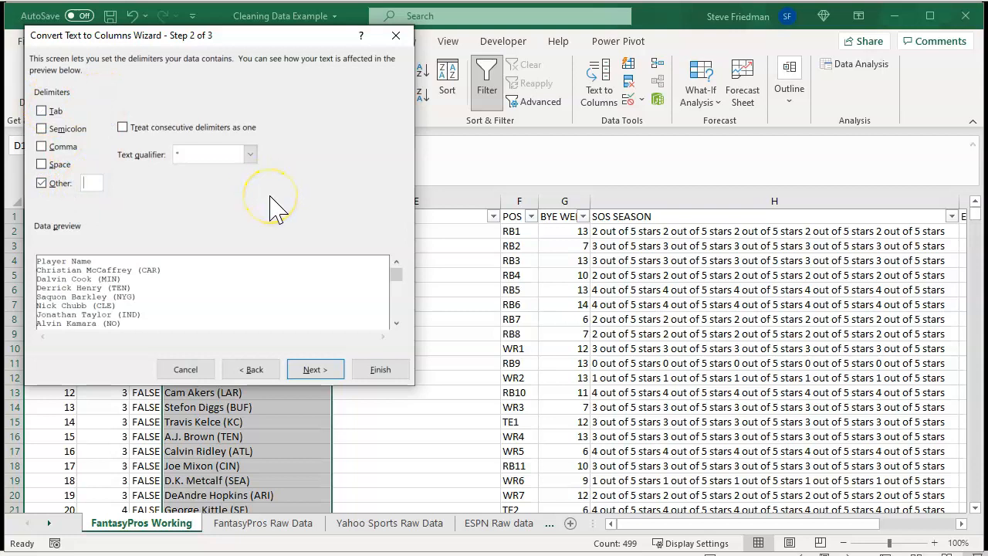
text(()
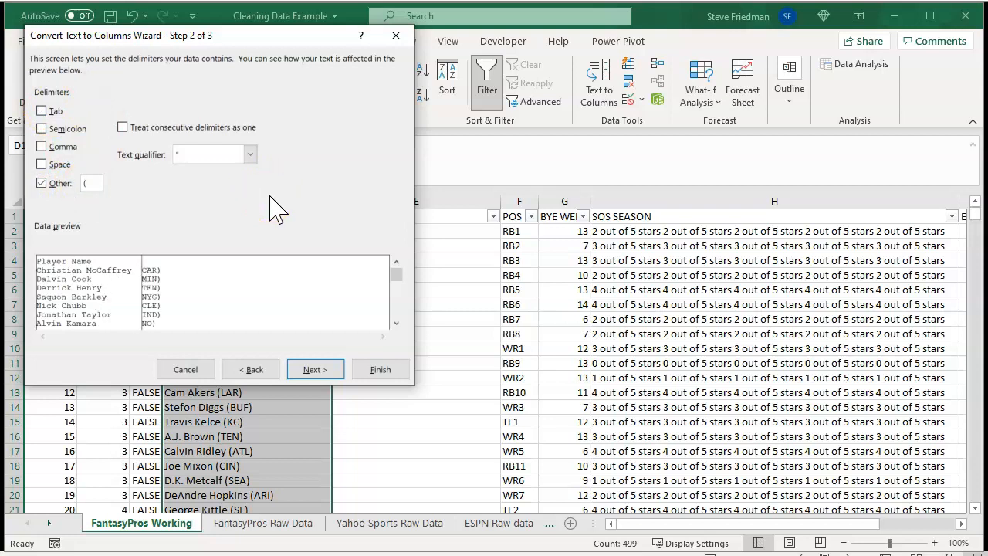
click(315, 369)
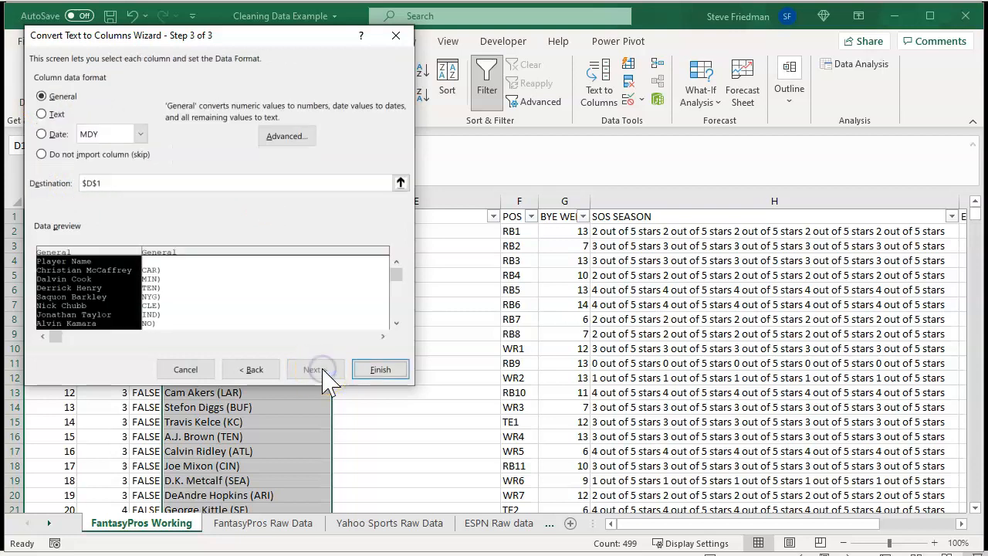
click(377, 369)
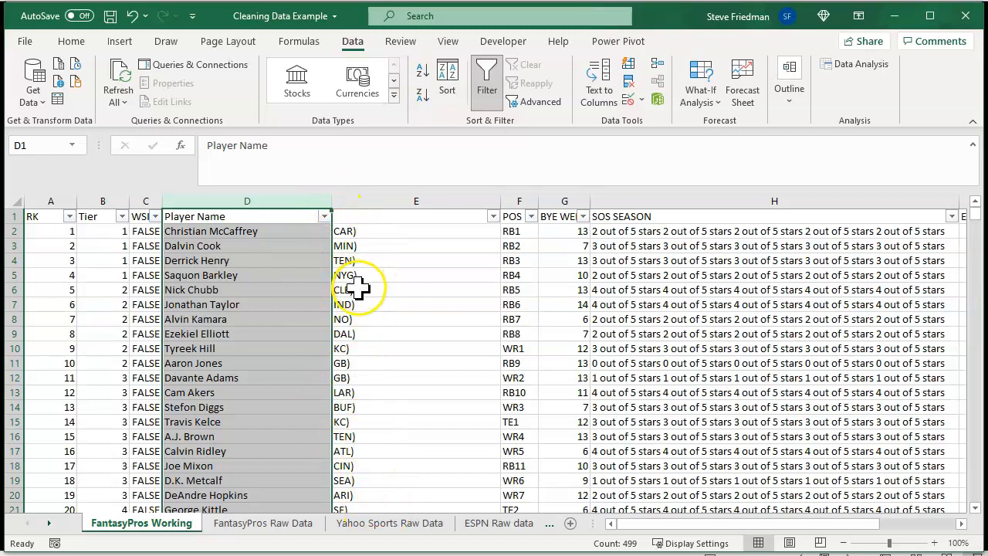
Enter the header Team in E1 above the split-off team abbreviations.
click(408, 221)
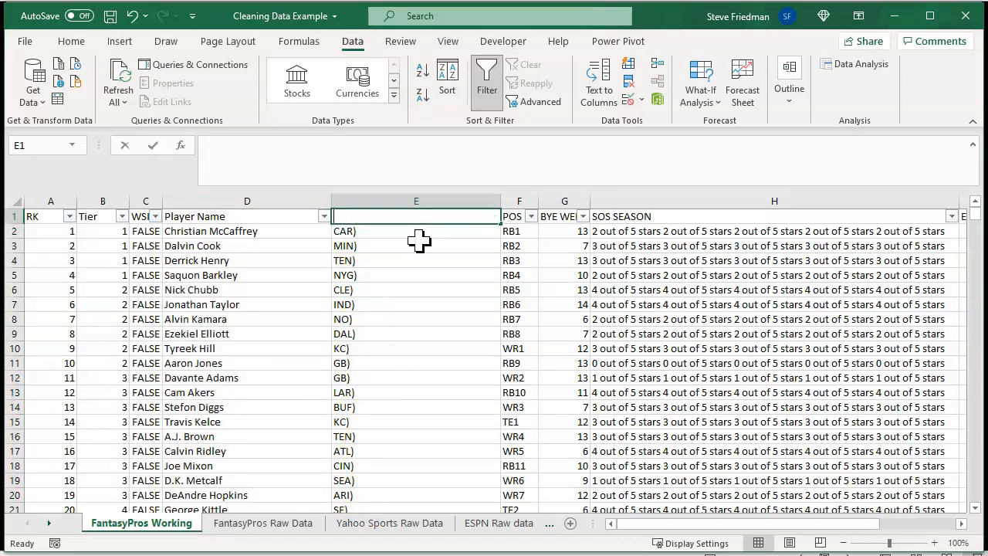
text(Team)
key(Return)
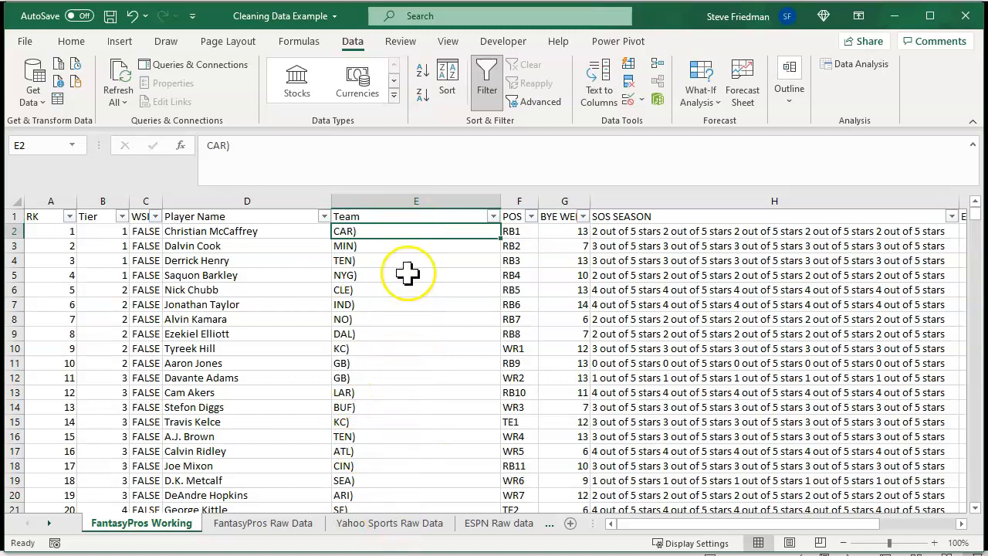
Remove every ")" from the Team column by replacing it with nothing.
click(418, 200)
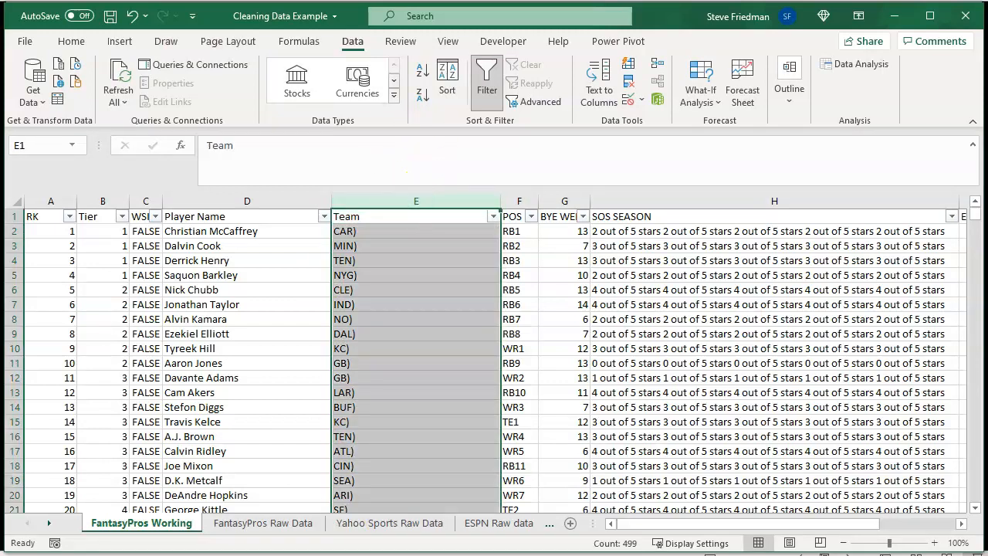
click(71, 41)
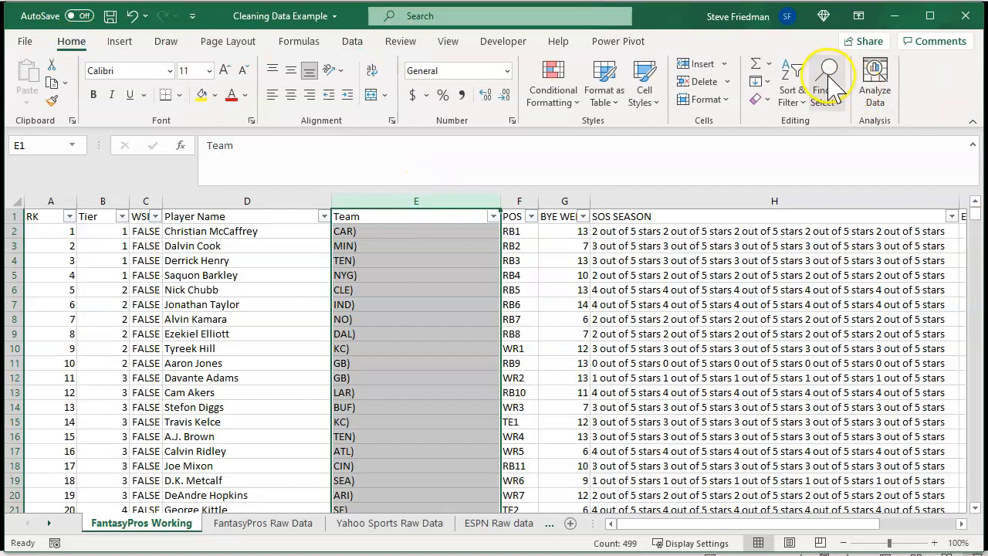
click(824, 87)
click(853, 144)
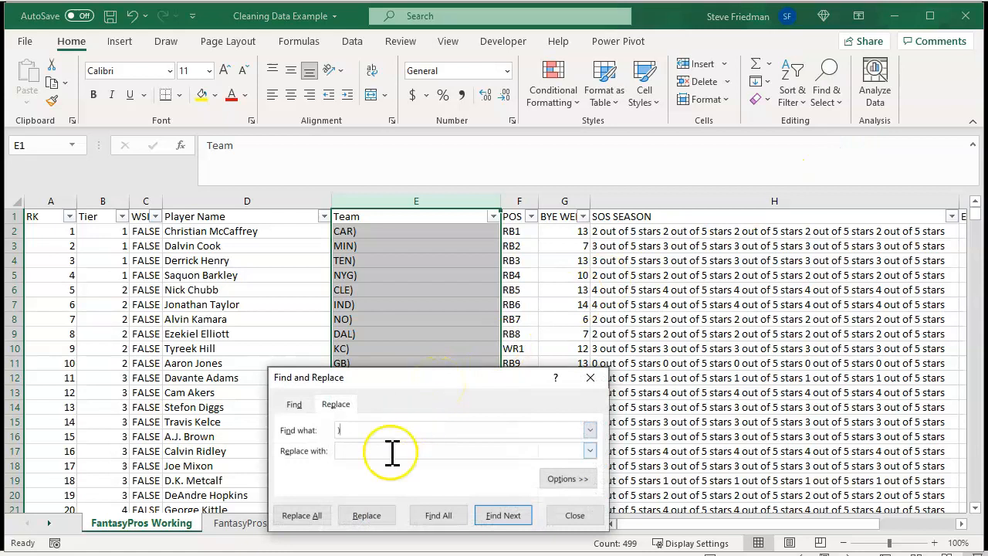
click(358, 448)
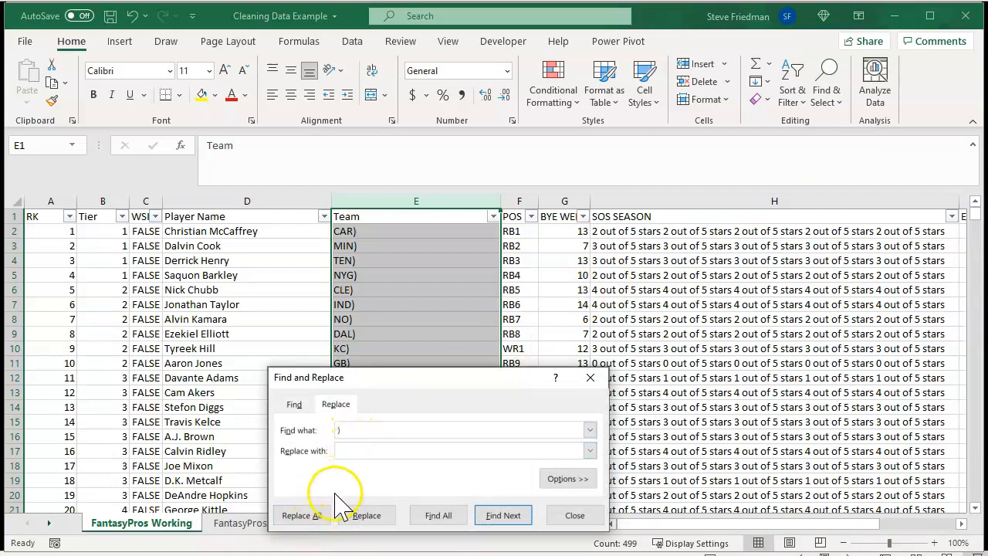
click(301, 515)
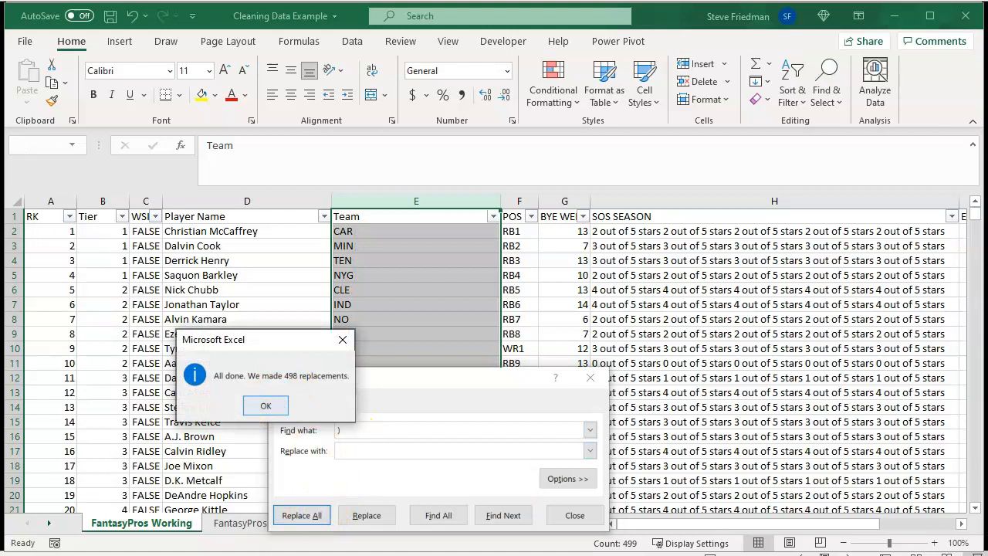
click(267, 405)
click(568, 523)
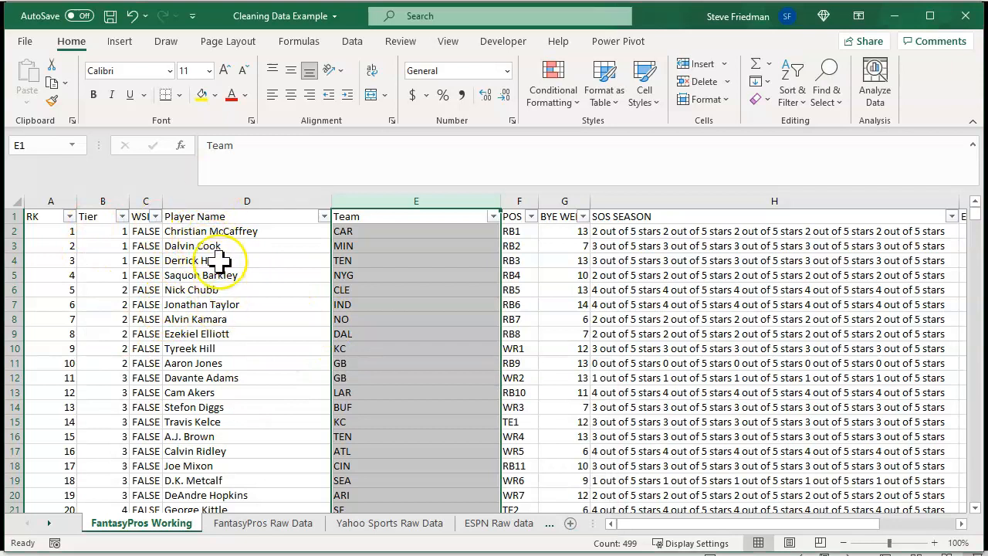
Check the end of the player name in D2 for a trailing space.
click(221, 232)
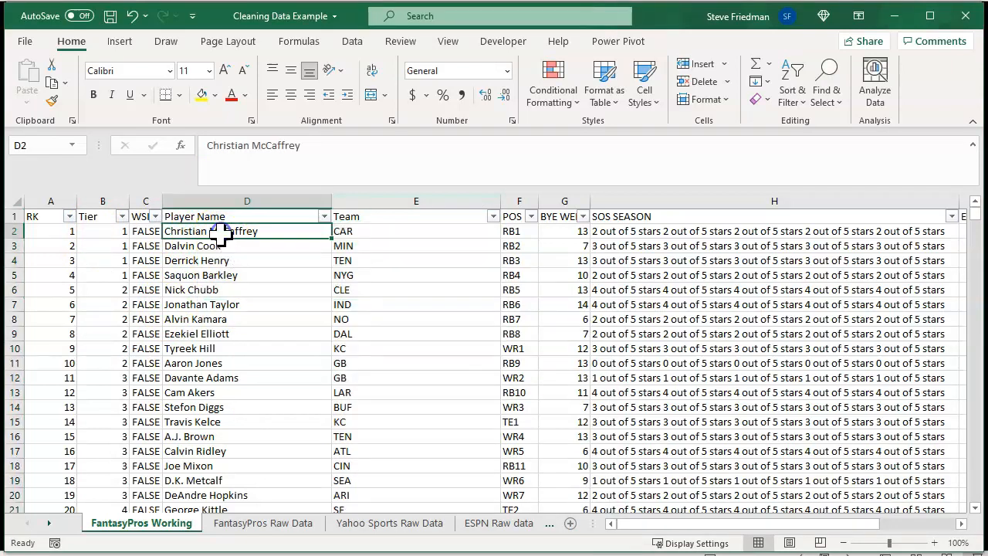
click(338, 142)
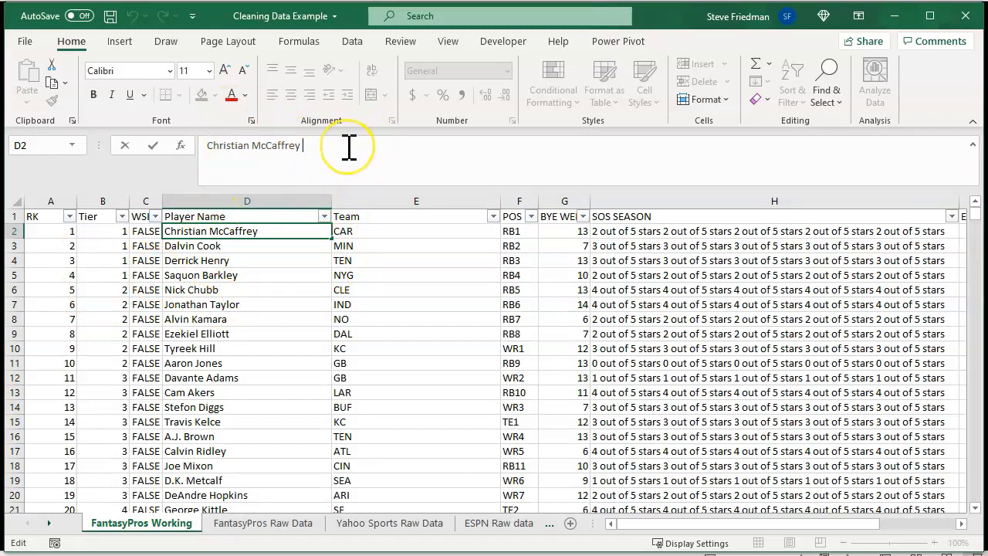
key(Escape)
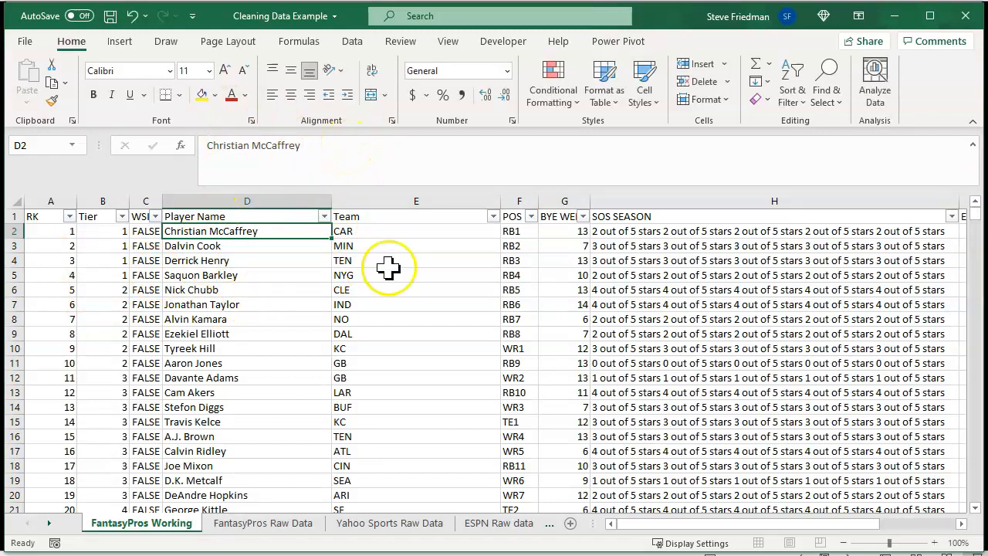
Insert a blank column between Player Name and Team.
click(380, 190)
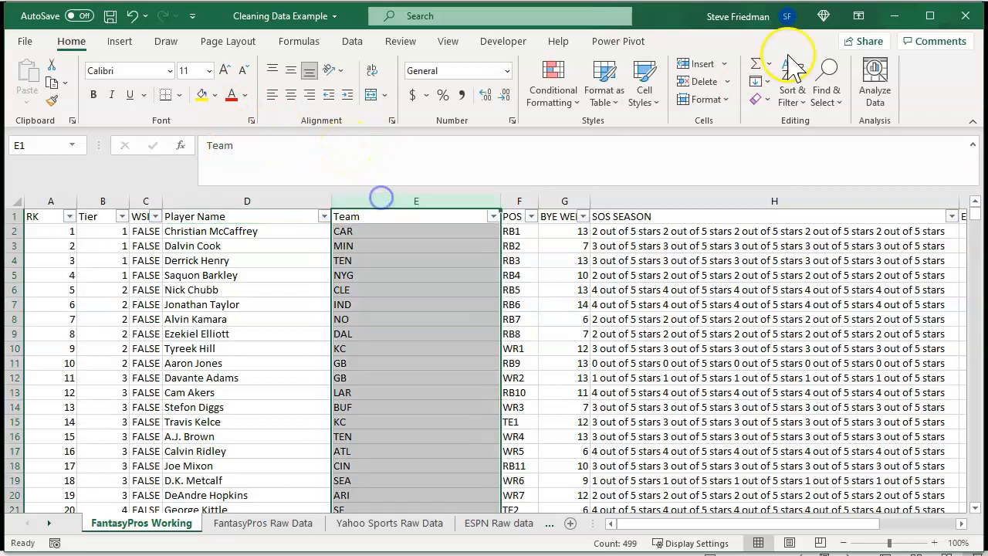
click(697, 64)
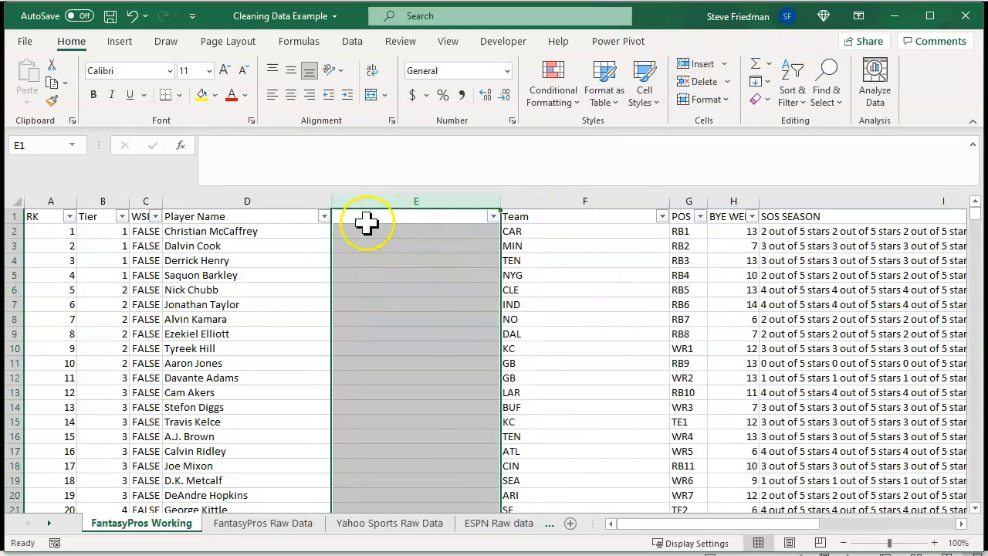
Copy the Player Name header from D1 into E1 above the blank column.
click(264, 215)
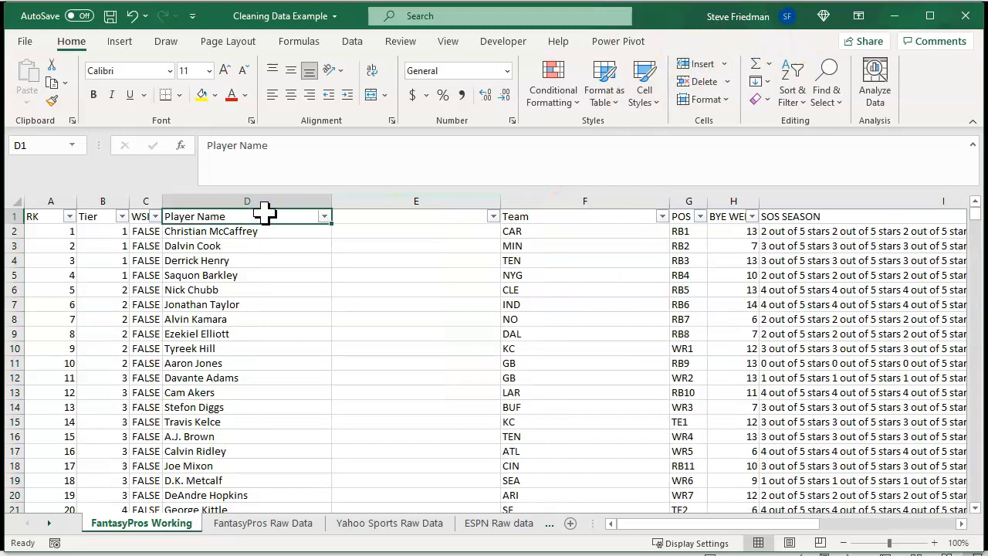
key(ctrl+c)
key(Right)
key(ctrl+v)
key(Down)
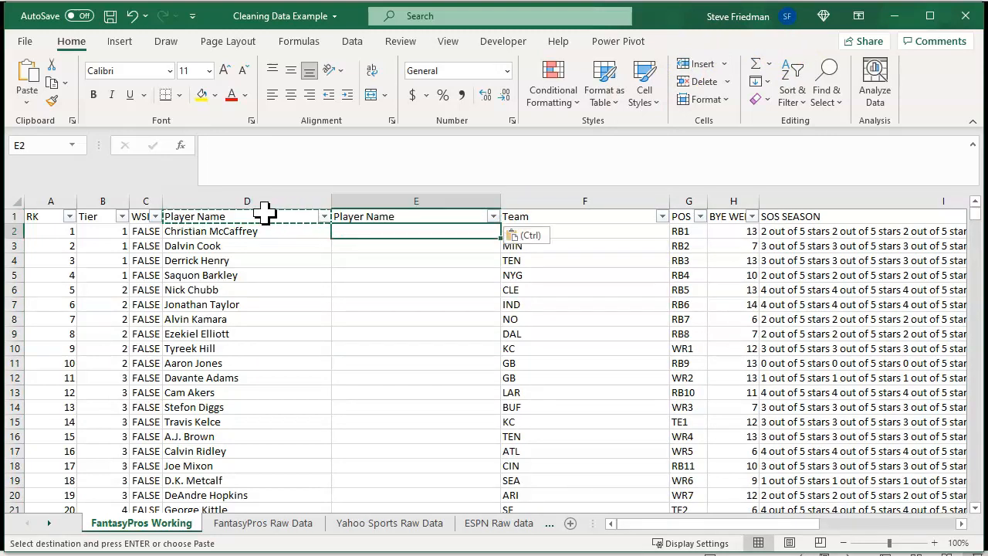
Enter =TRIM(D2) in E2 and fill the formula down the new Player Name column.
text(=)
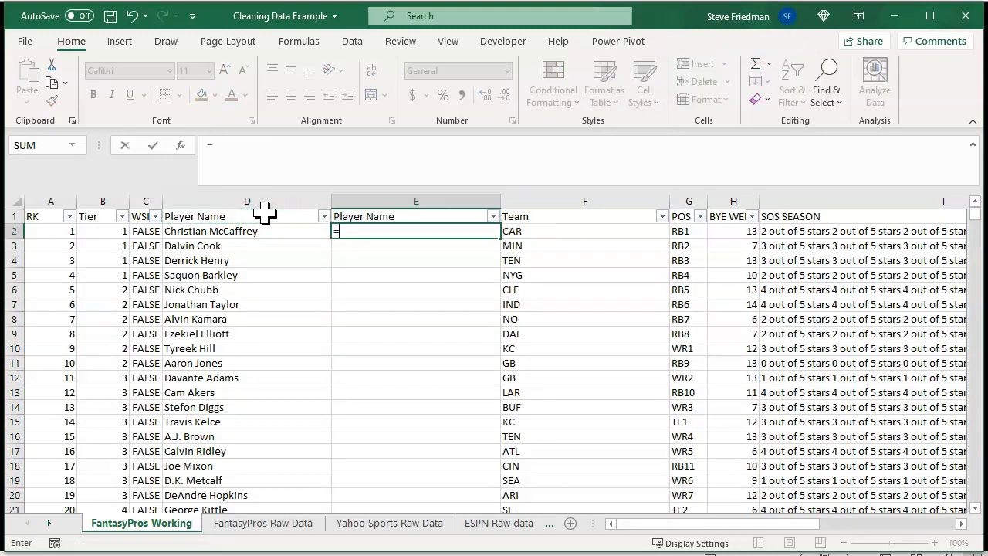
text(trim()
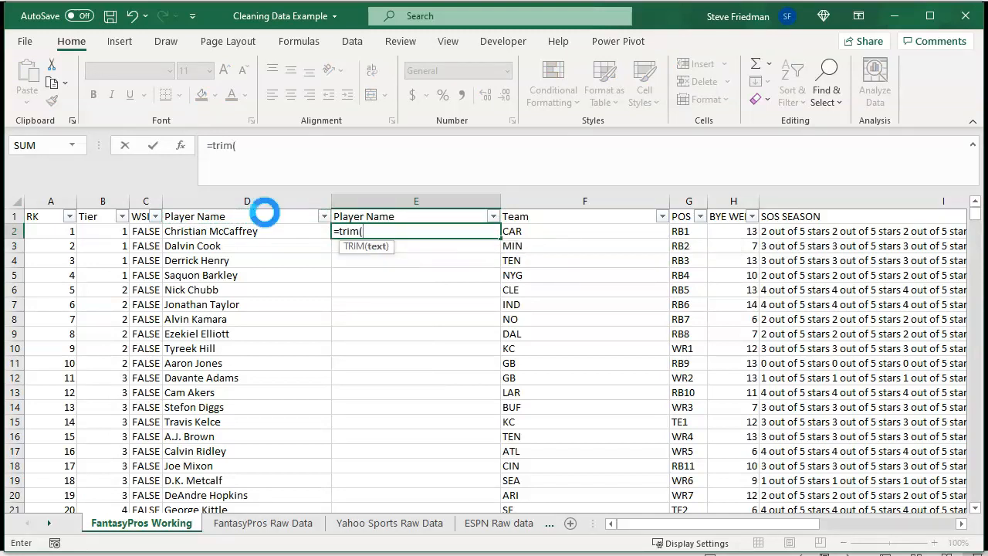
key(Left)
text())
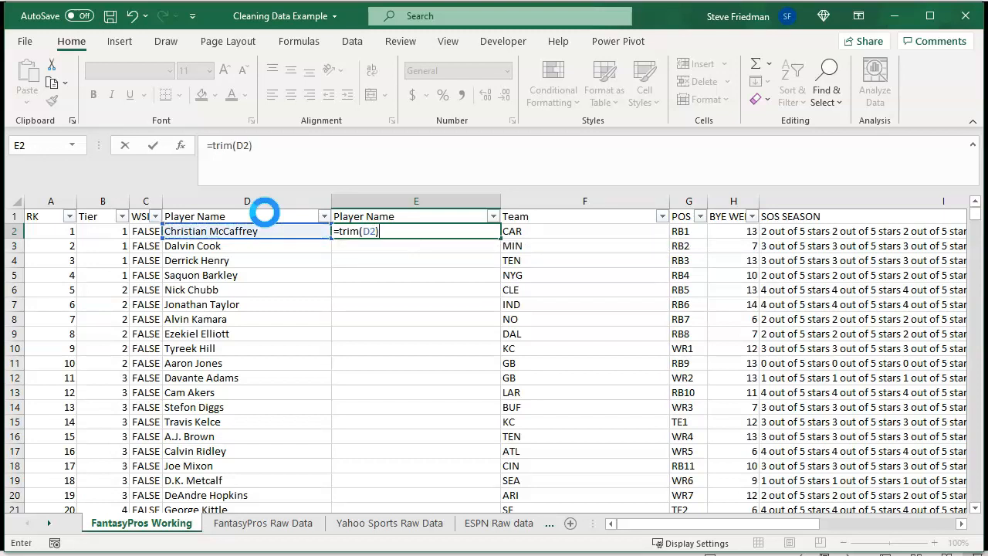
key(Return)
key(Up)
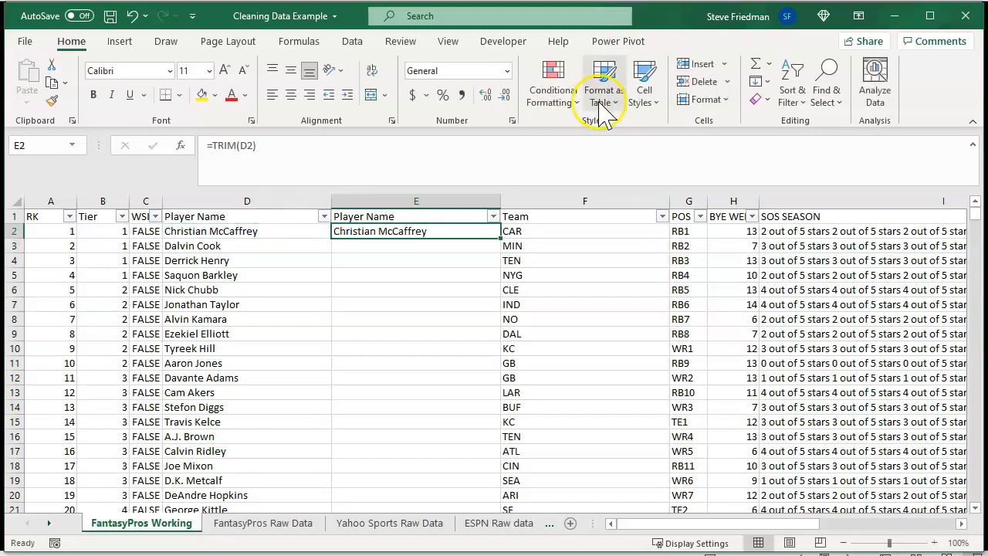
double_click(500, 238)
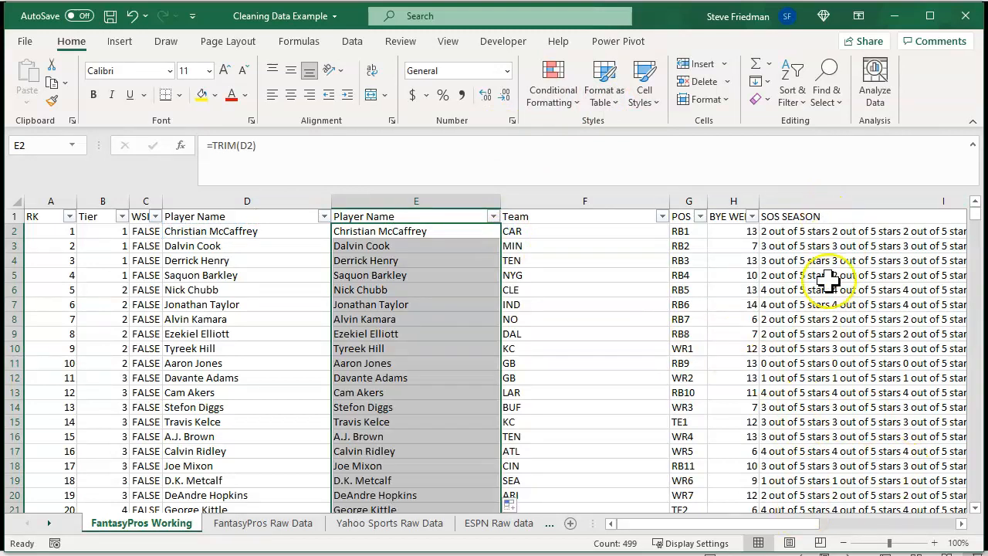
Insert a blank column between SOS SEASON and ECR VS. ADP.
drag(804, 530, 967, 515)
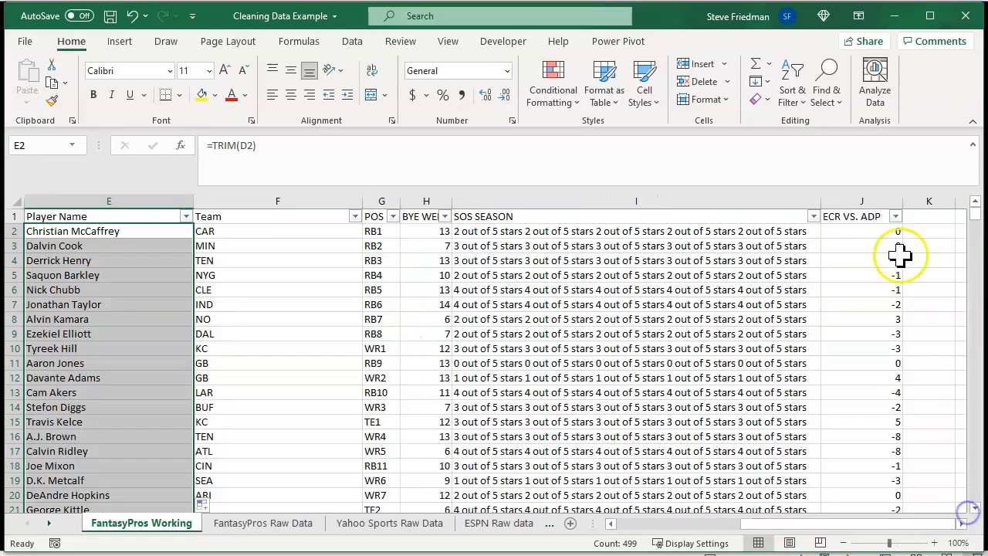
click(861, 201)
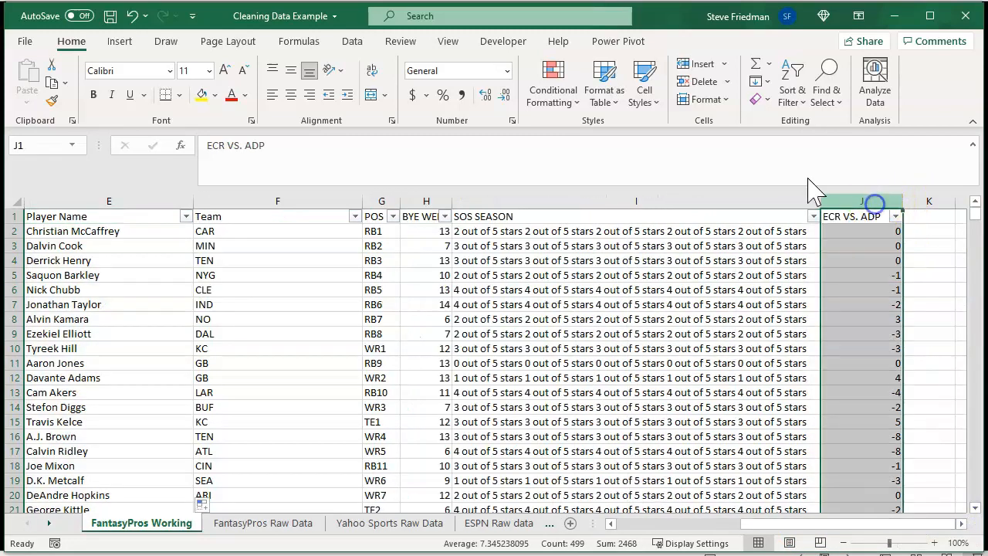
click(698, 82)
Enter the header SOS Season in J1 and fit the column's width to it.
click(879, 219)
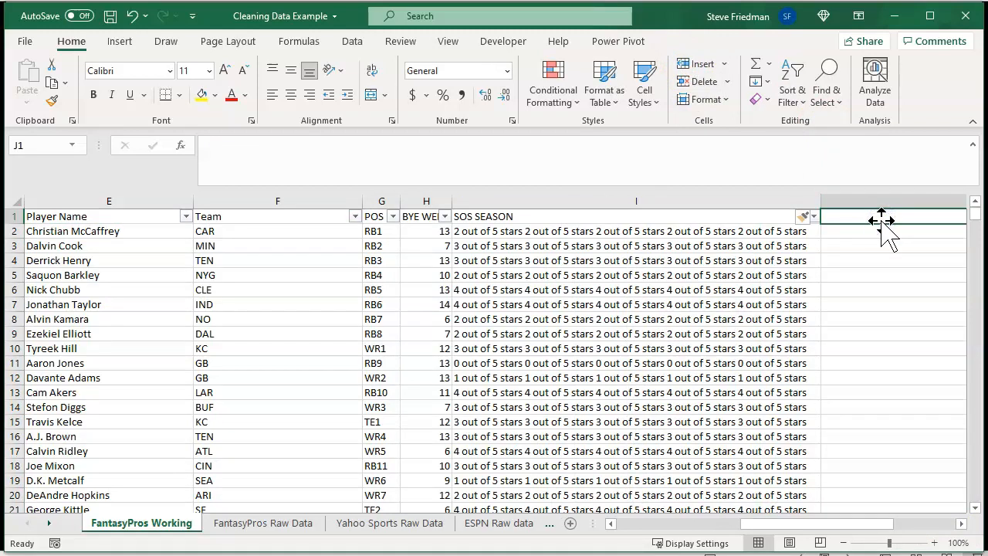
text(SOS Se)
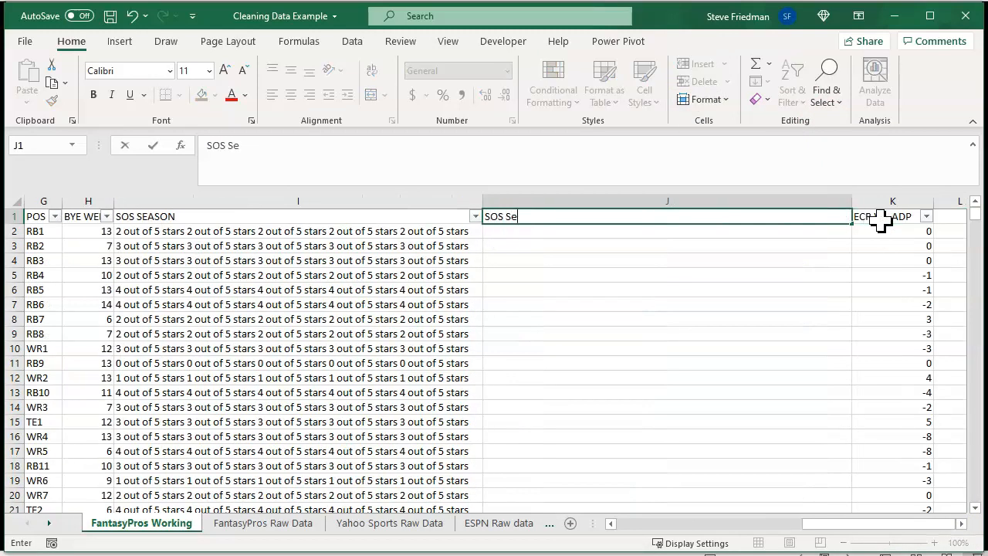
key(Return)
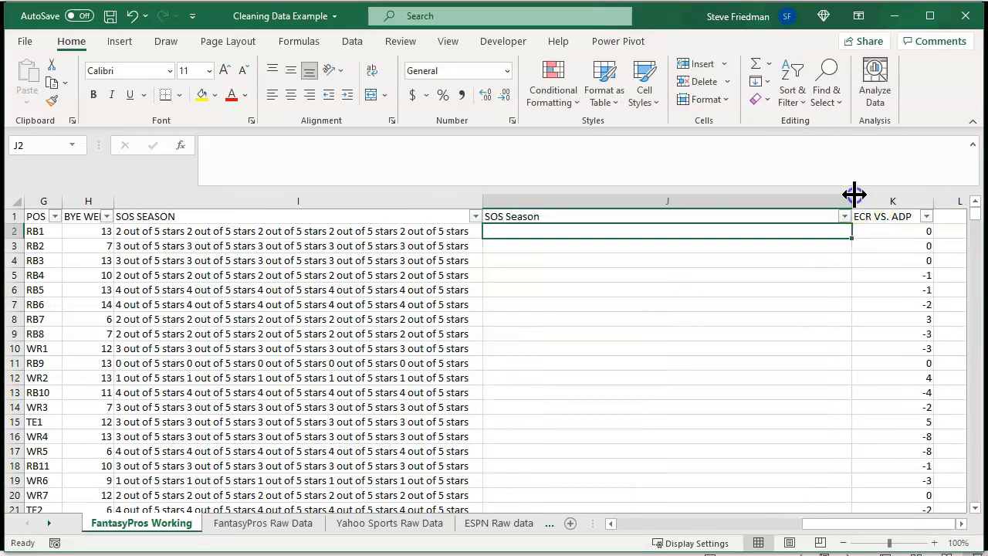
double_click(854, 194)
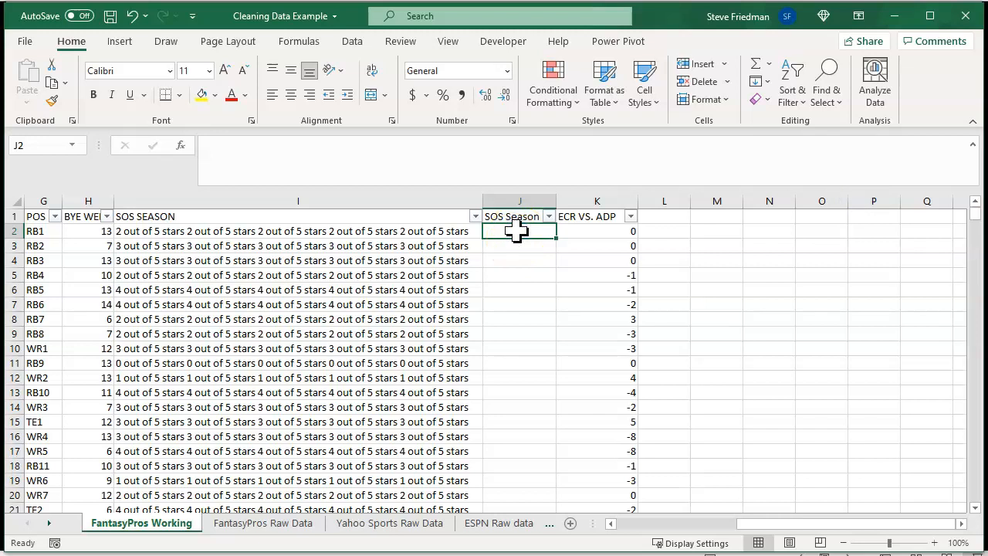
Enter =LEFT(I2,1)*1 in J2 to extract the star rating as a number, and fill it down the column.
text(=lefd)
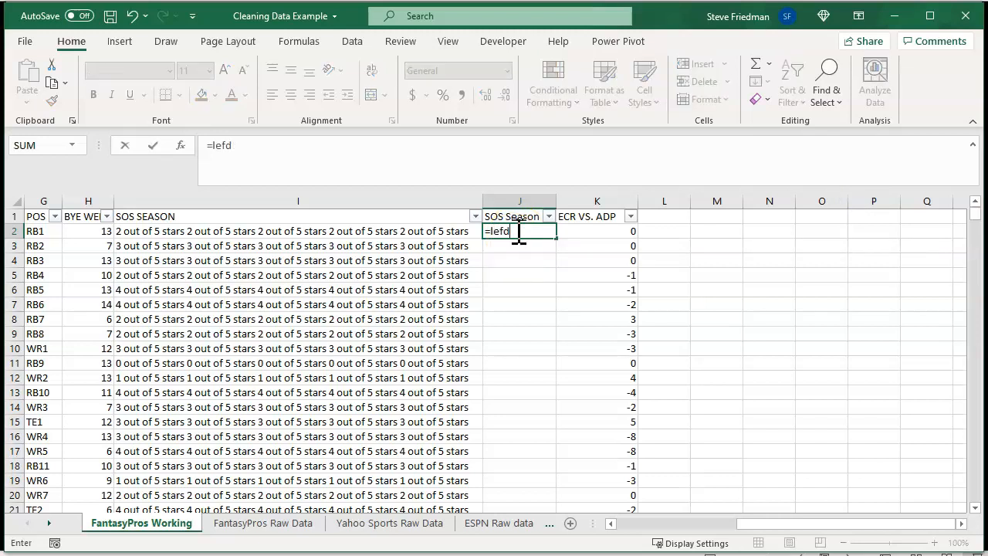
key(BackSpace)
text(t()
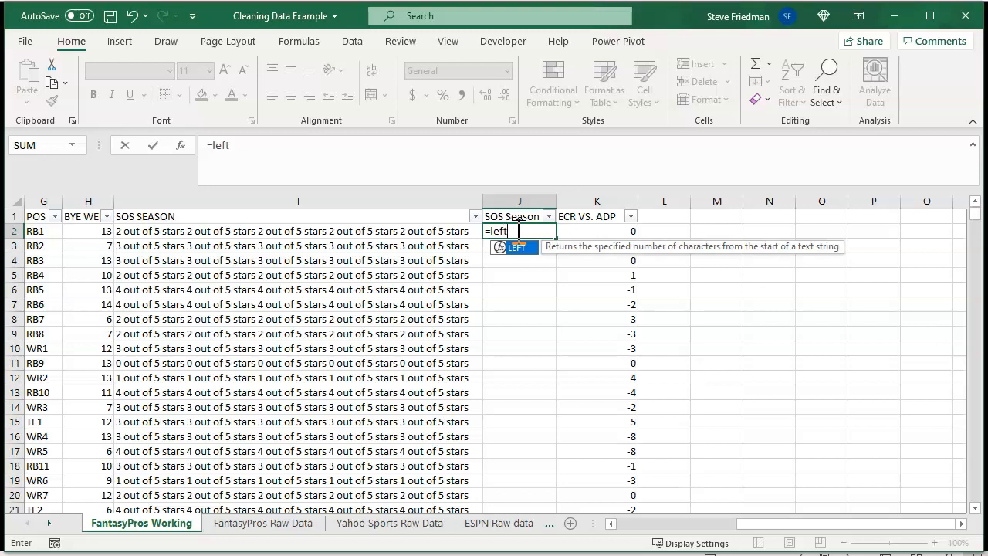
click(330, 230)
text(,1)
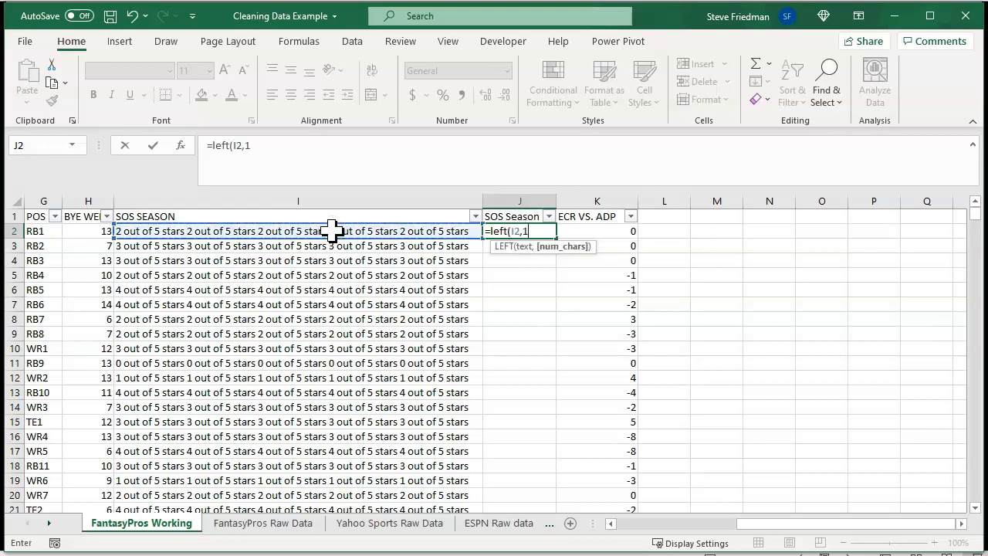
text())
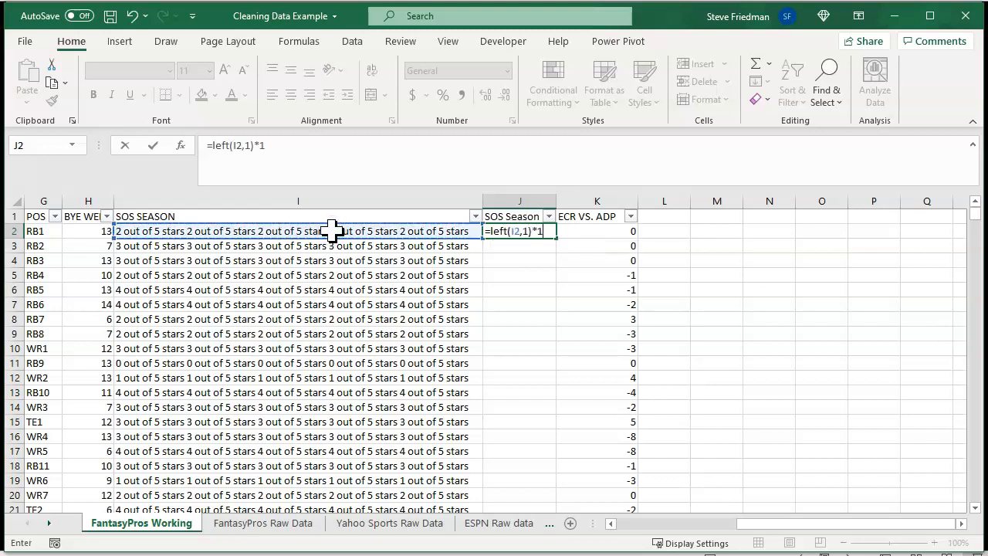
text(*1)
key(Return)
click(529, 231)
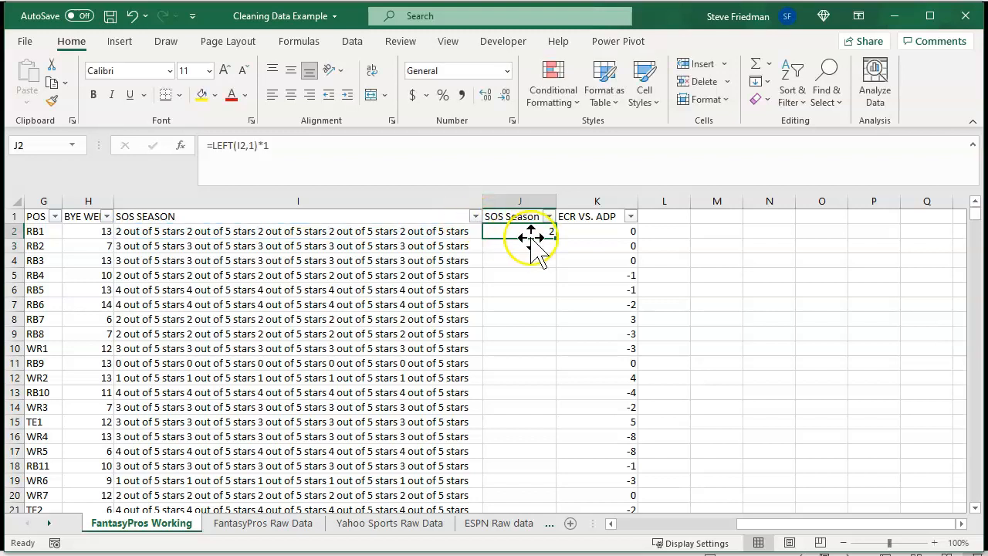
double_click(555, 238)
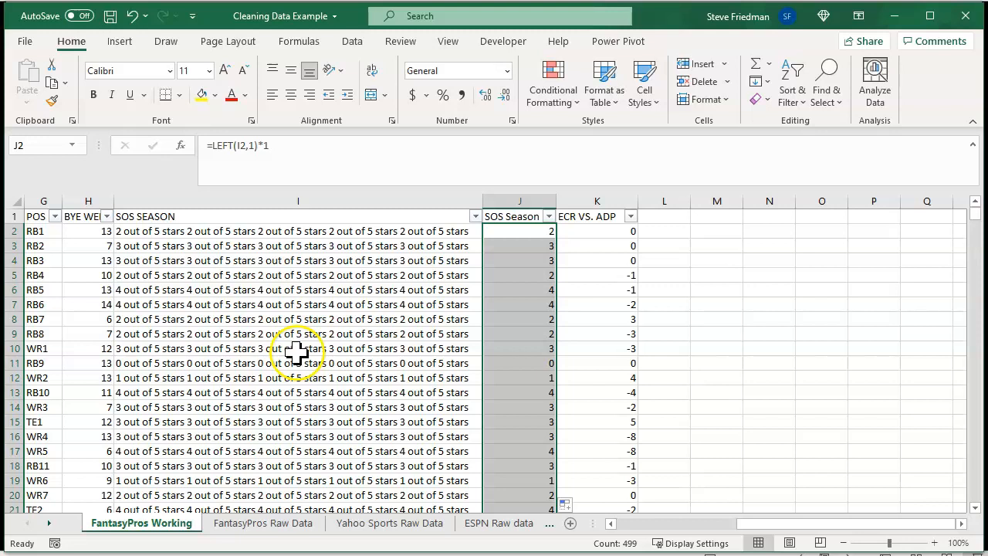
Duplicate the FantasyPros Working sheet and rename the copy FantasyPros Final.
right_click(157, 525)
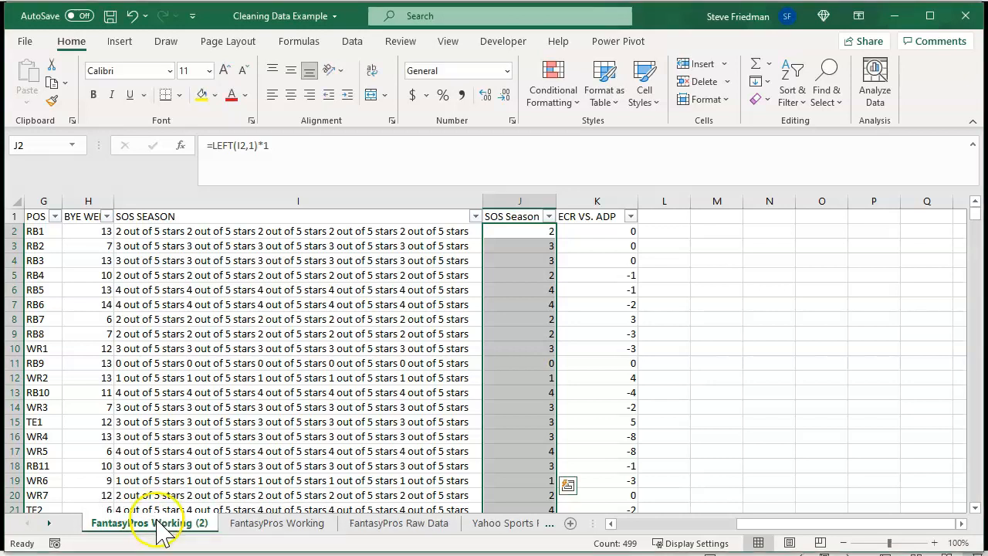
right_click(159, 524)
click(204, 554)
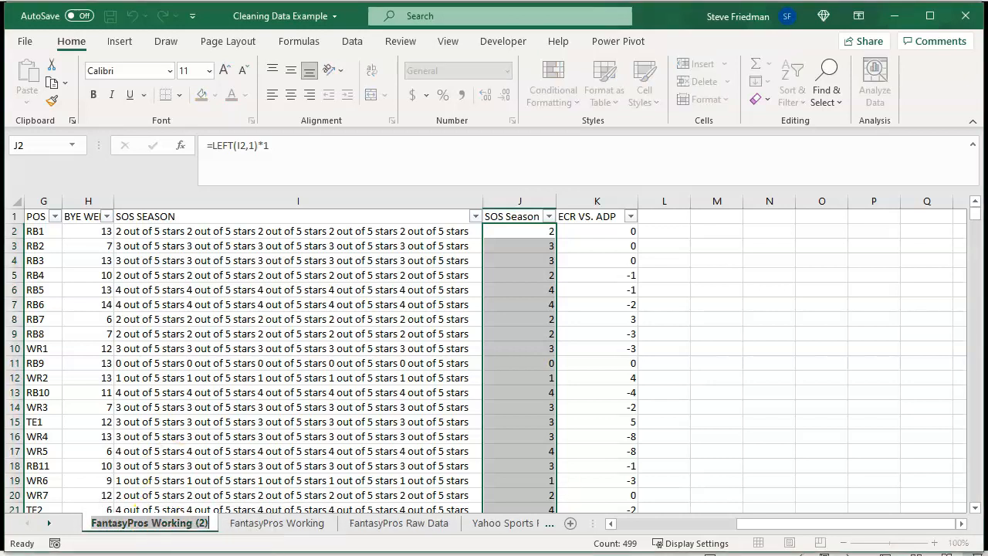
drag(150, 529, 229, 531)
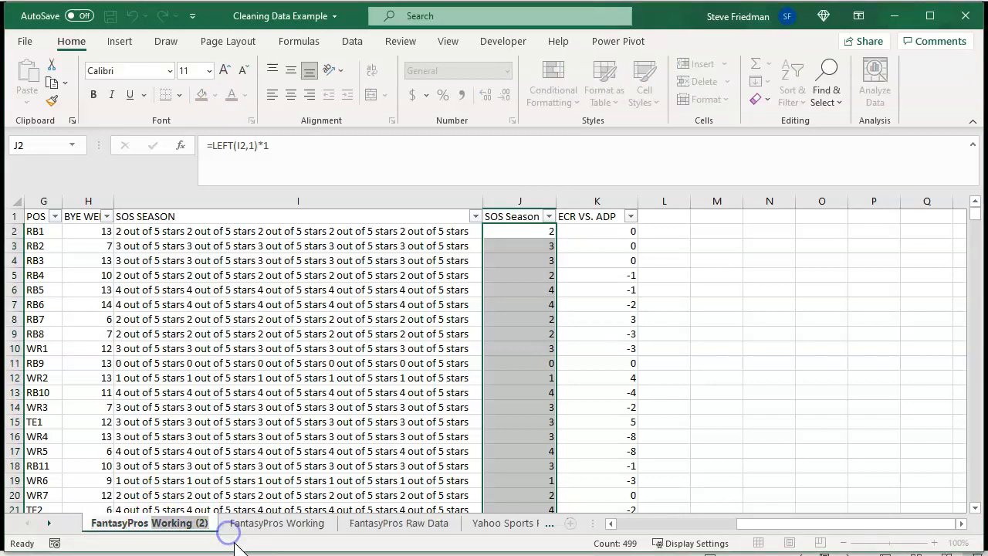
text(Final)
key(Return)
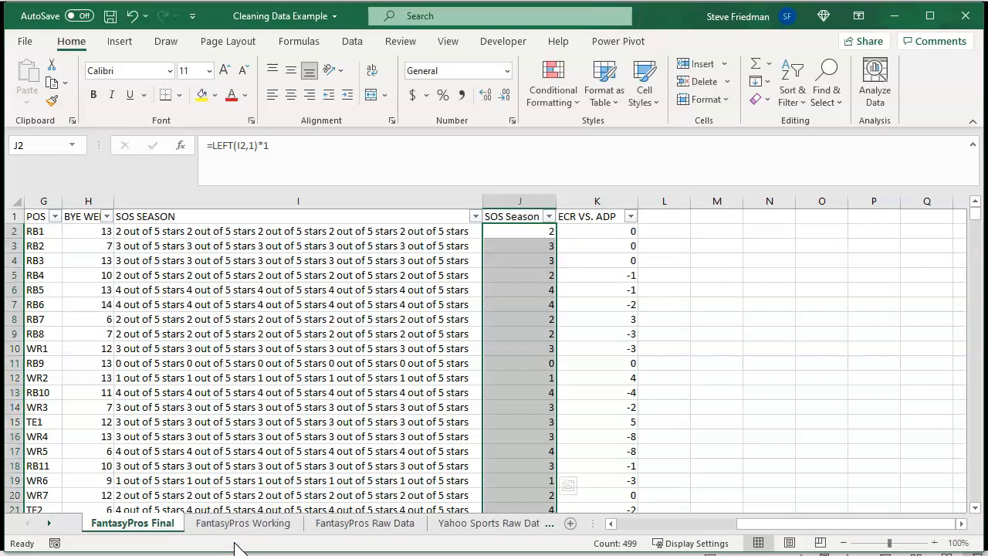
Replace all formulas on the FantasyPros Final sheet with their values by copying the whole sheet and pasting values over it.
click(117, 318)
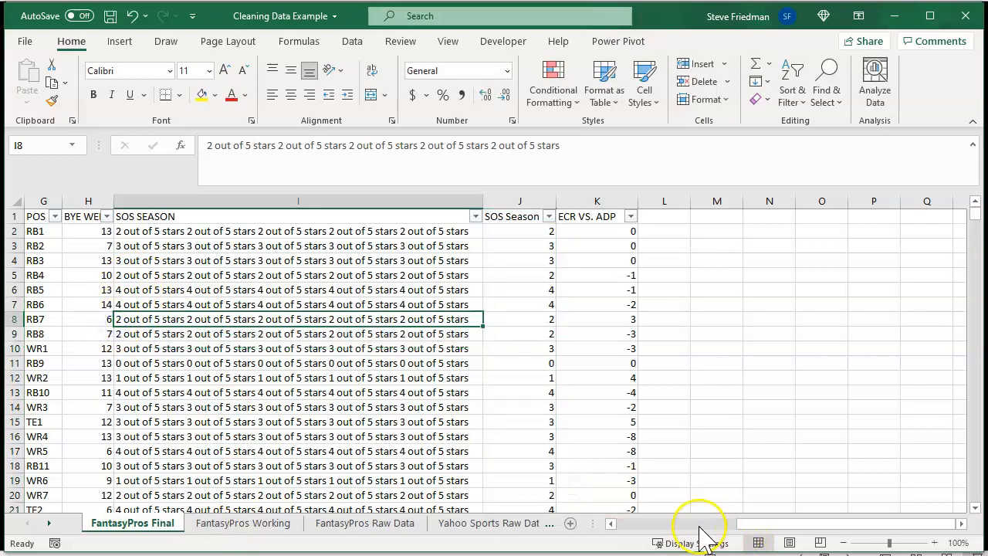
click(690, 525)
click(308, 333)
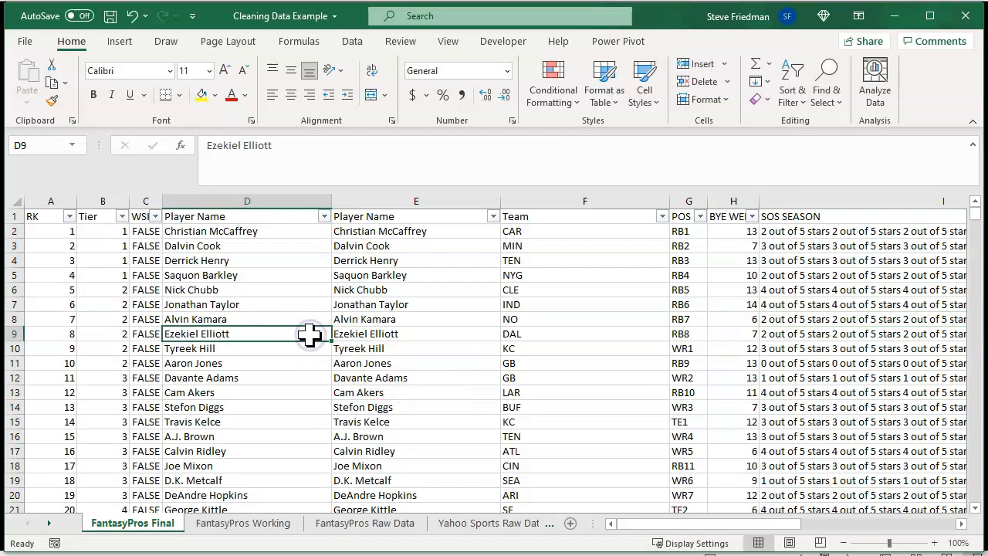
key(ctrl+a)
key(ctrl+c)
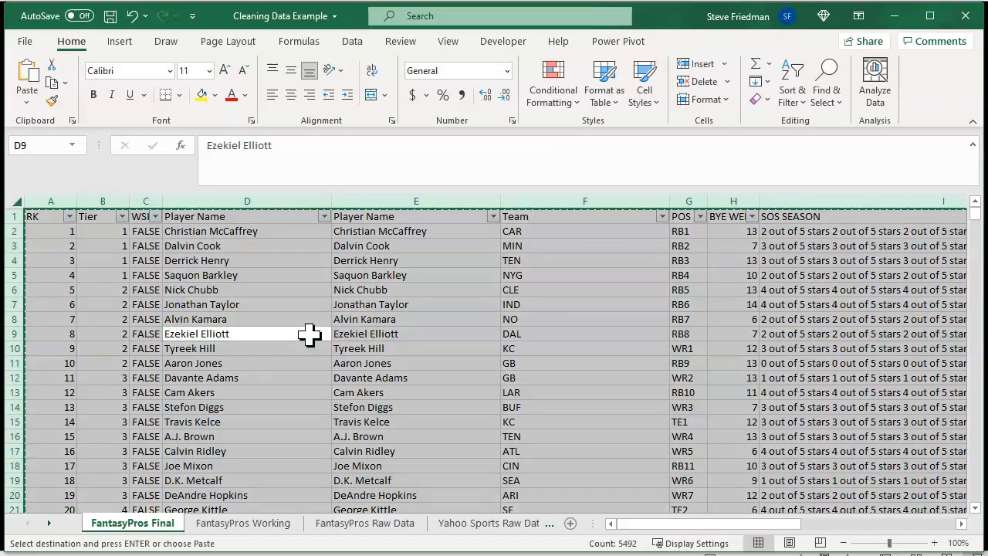
right_click(44, 212)
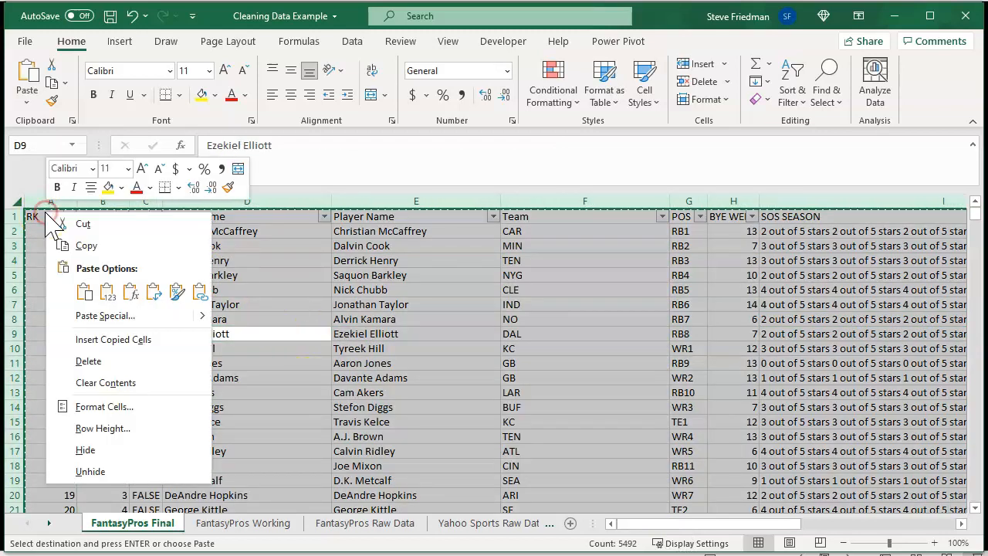
click(105, 291)
click(93, 276)
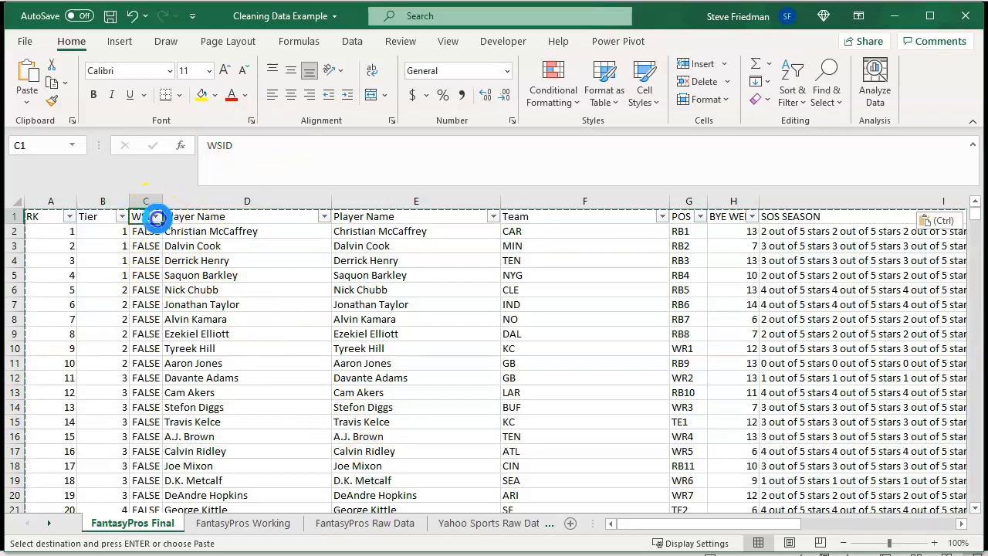
Delete the WSID column, the original untrimmed Player Name column and the SOS SEASON column of star text.
click(157, 217)
click(280, 398)
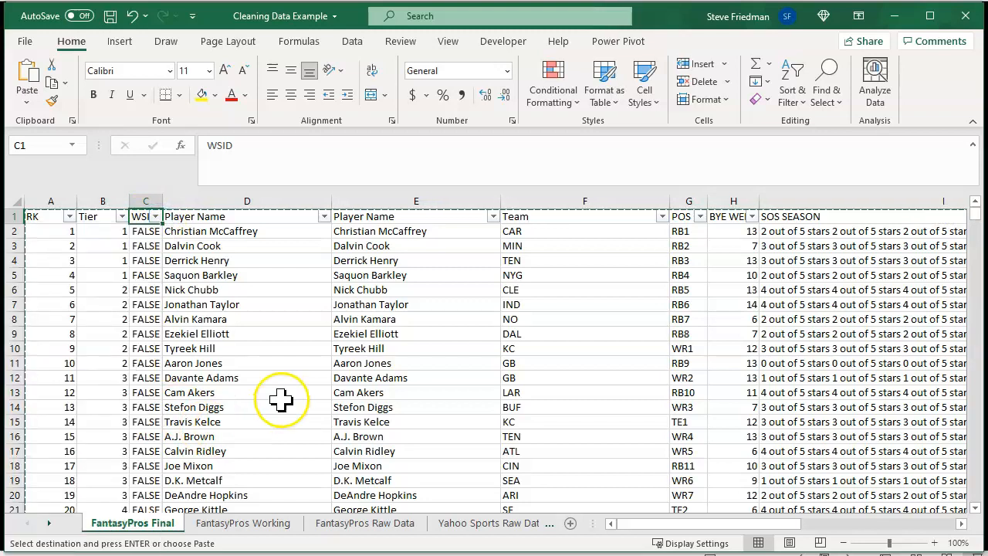
click(147, 201)
click(691, 81)
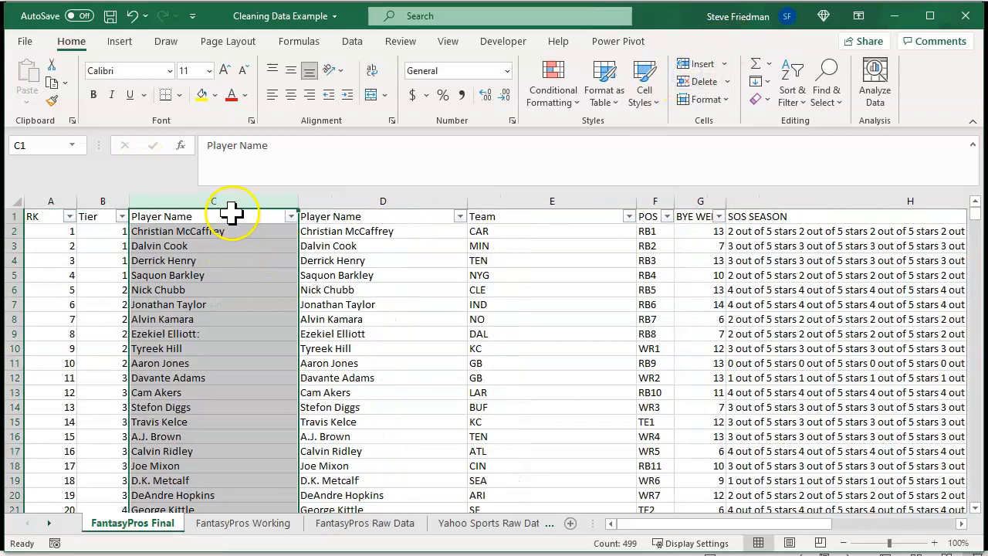
click(697, 82)
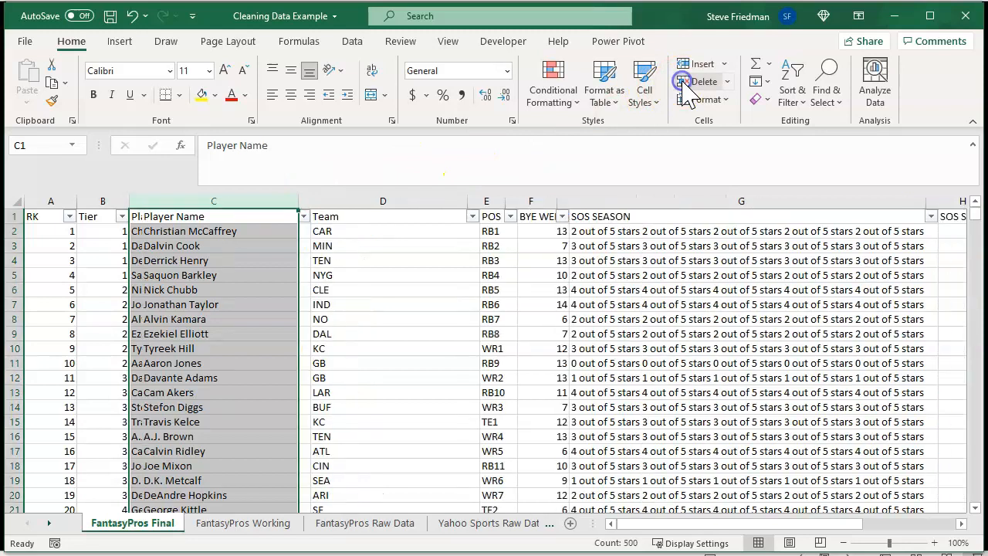
click(721, 216)
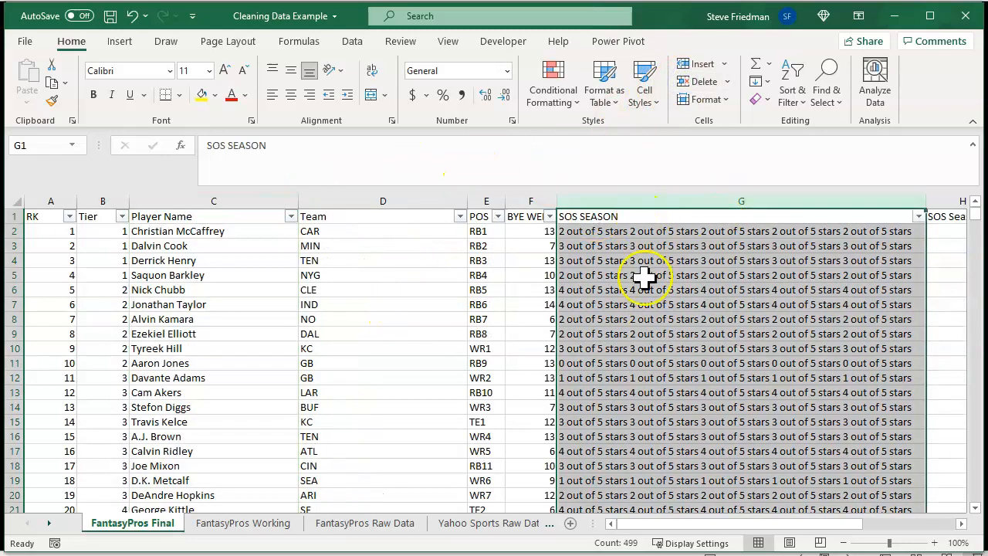
click(708, 84)
Fit the widths of columns A through H to their contents.
drag(39, 201, 683, 244)
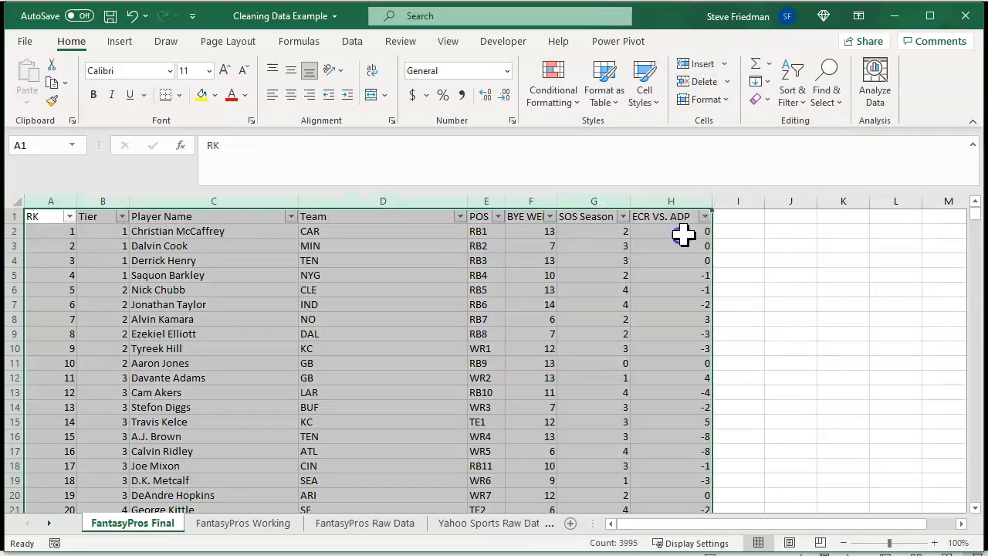
double_click(712, 201)
click(655, 351)
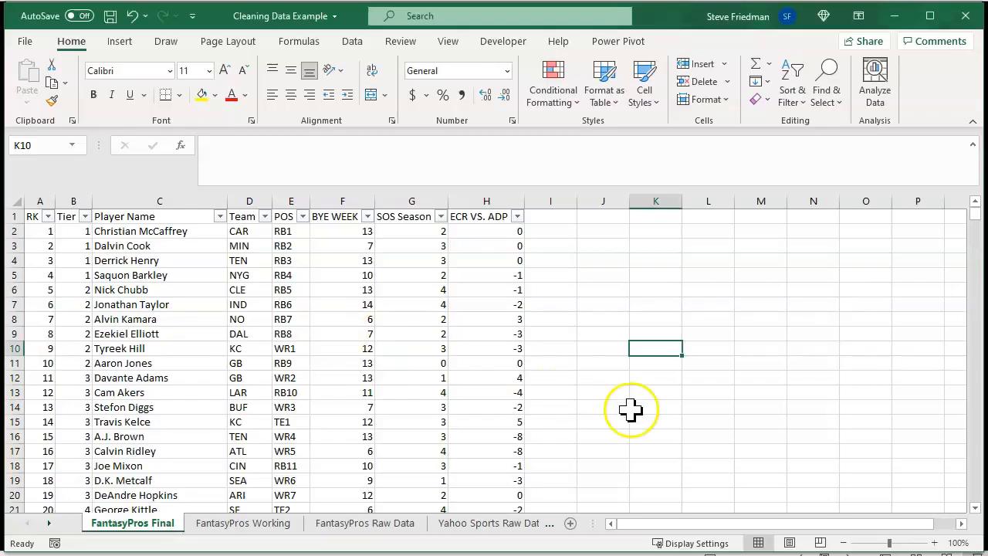
Open the Yahoo Sports Raw Data sheet.
click(494, 528)
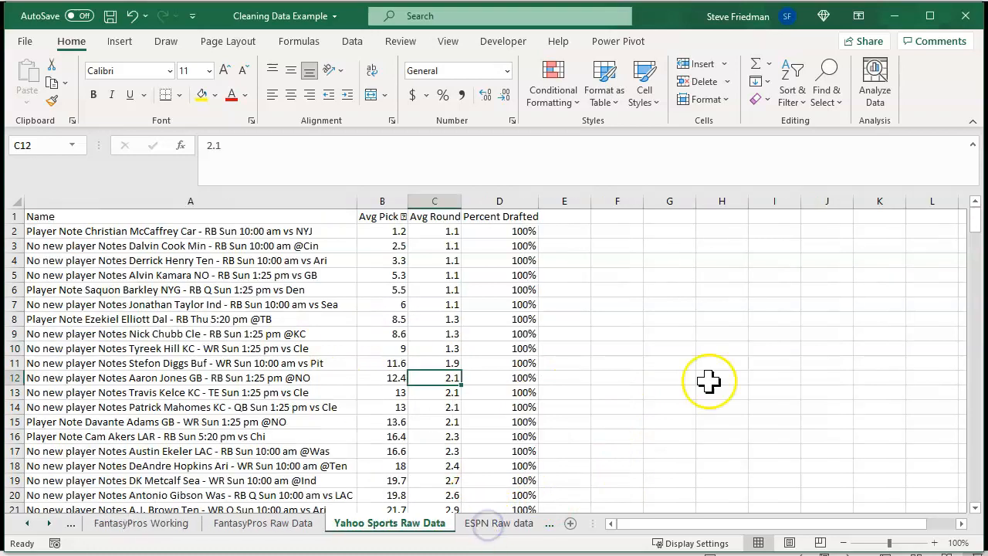
click(66, 231)
click(65, 248)
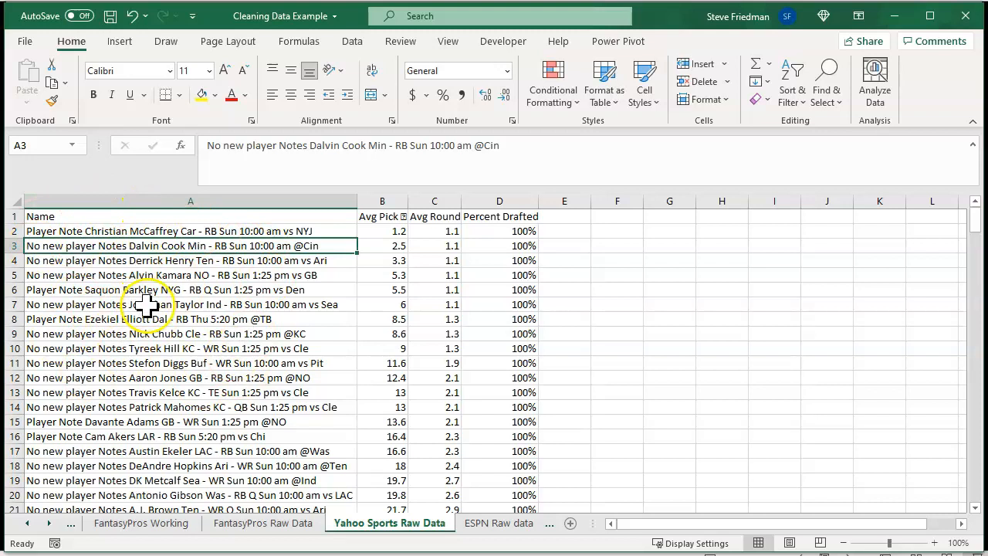
click(115, 231)
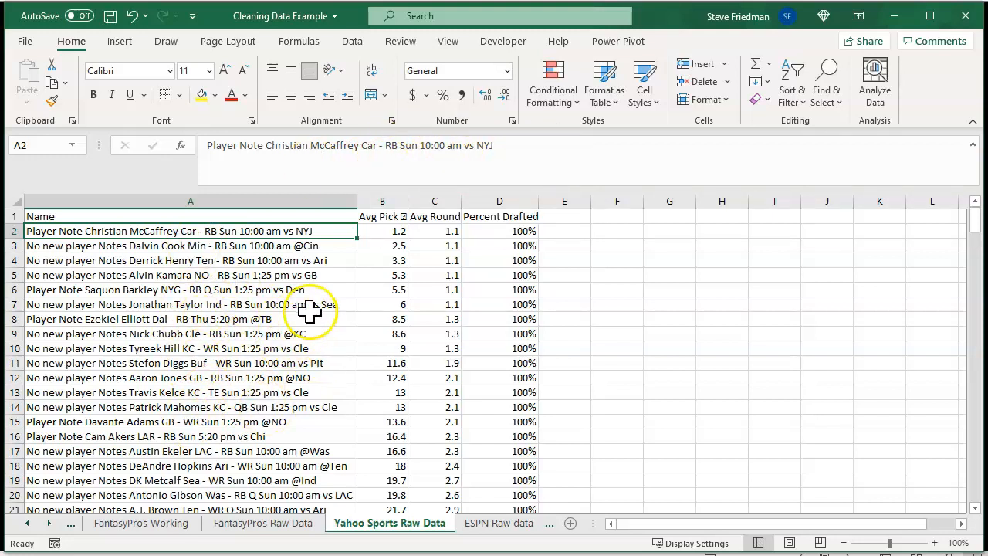
Create a copy of the Yahoo Sports Raw Data sheet directly before the original in the same workbook.
right_click(390, 523)
key(m)
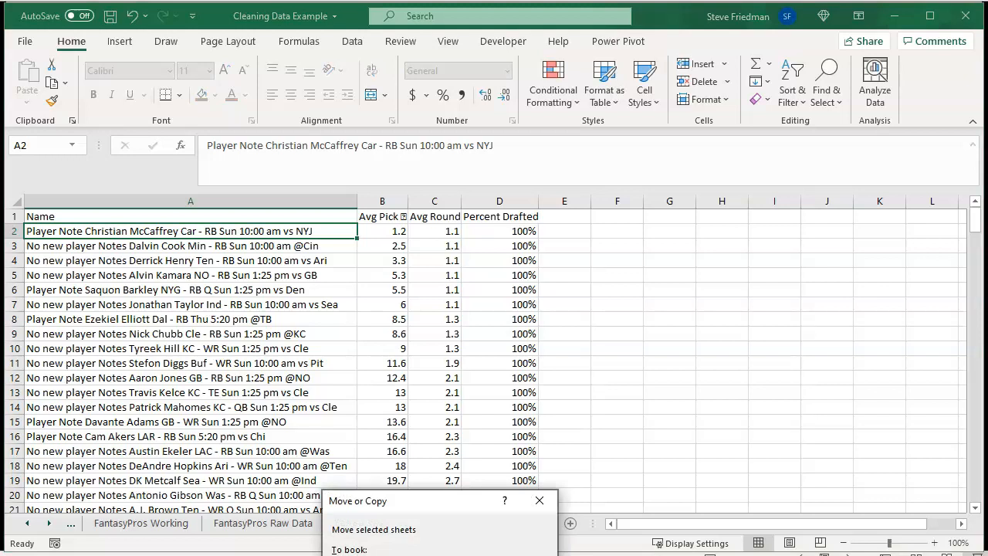
key(Return)
Rename the copied sheet as Yahoo Sports Working.
right_click(407, 525)
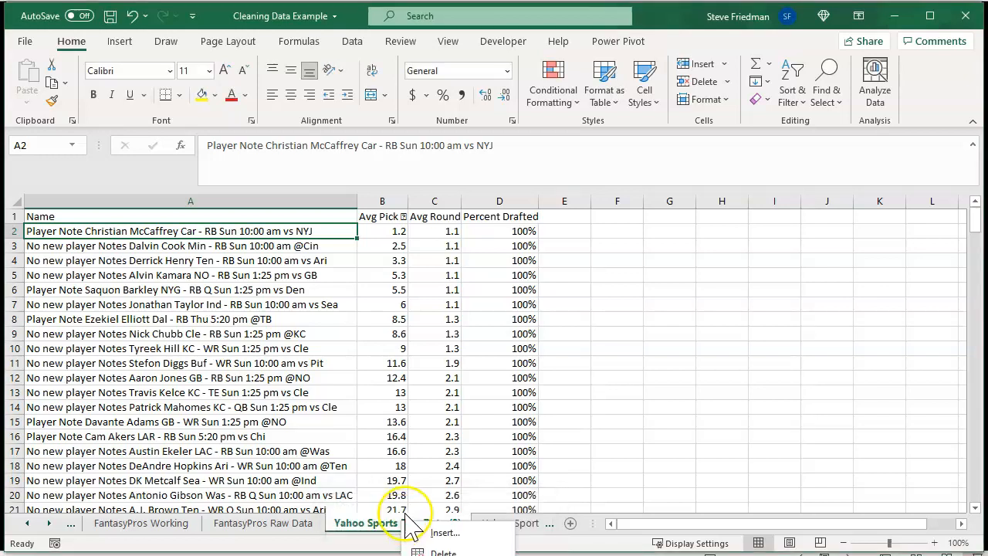
key(r)
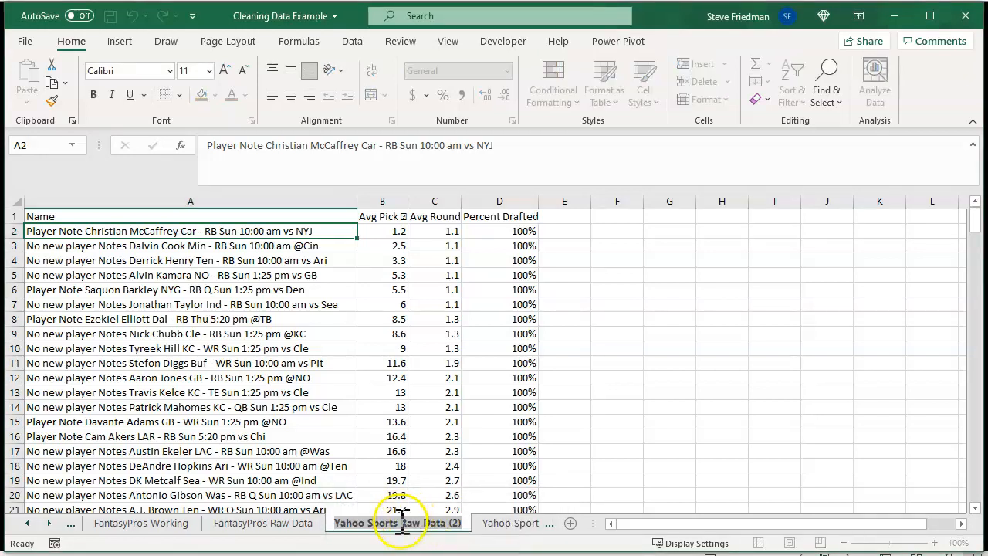
text(Woprk)
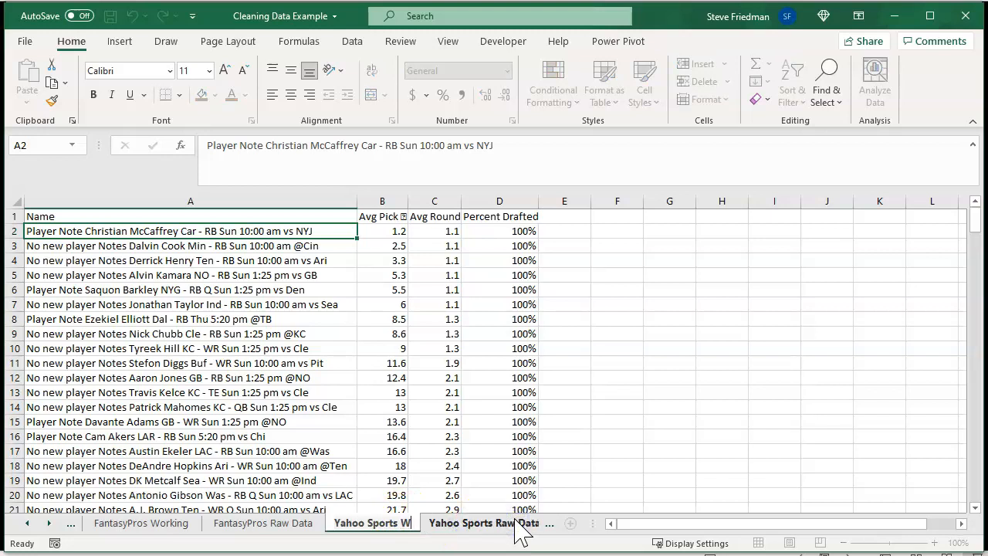
text(ing)
key(BackSpace)
key(BackSpace)
key(BackSpace)
key(BackSpace)
key(BackSpace)
key(BackSpace)
text(rking)
key(Return)
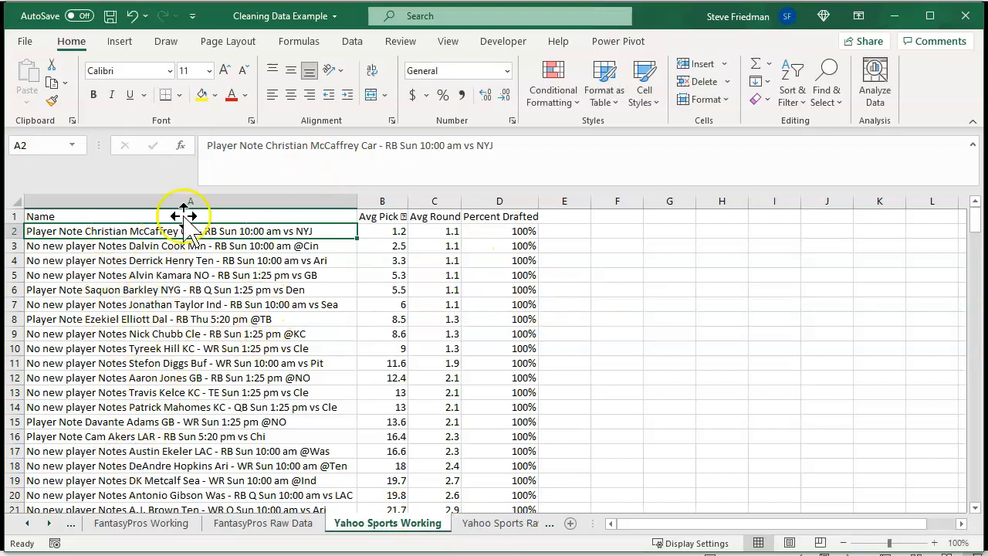
Remove every "No new player notes" prefix and its trailing space from the Name column by replacing it with nothing.
click(244, 189)
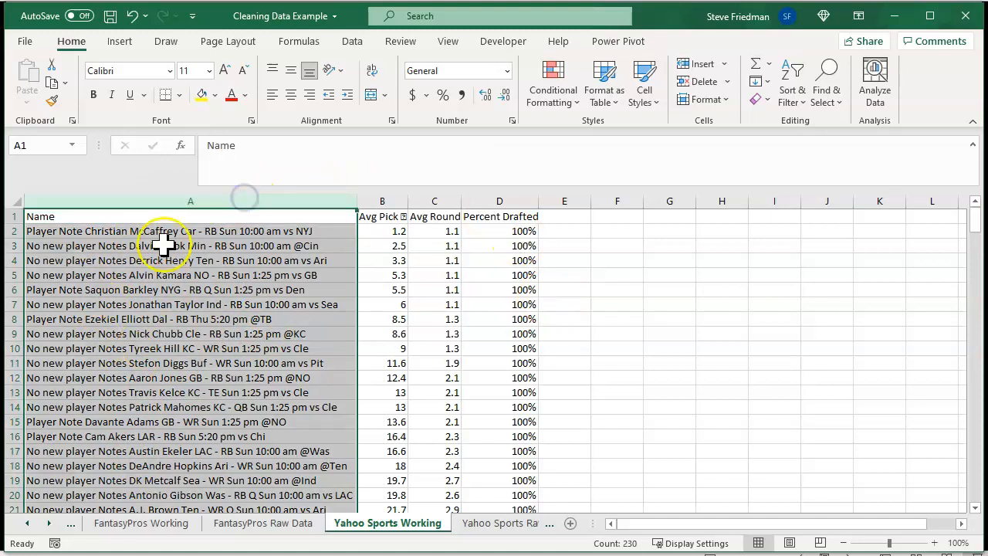
click(251, 202)
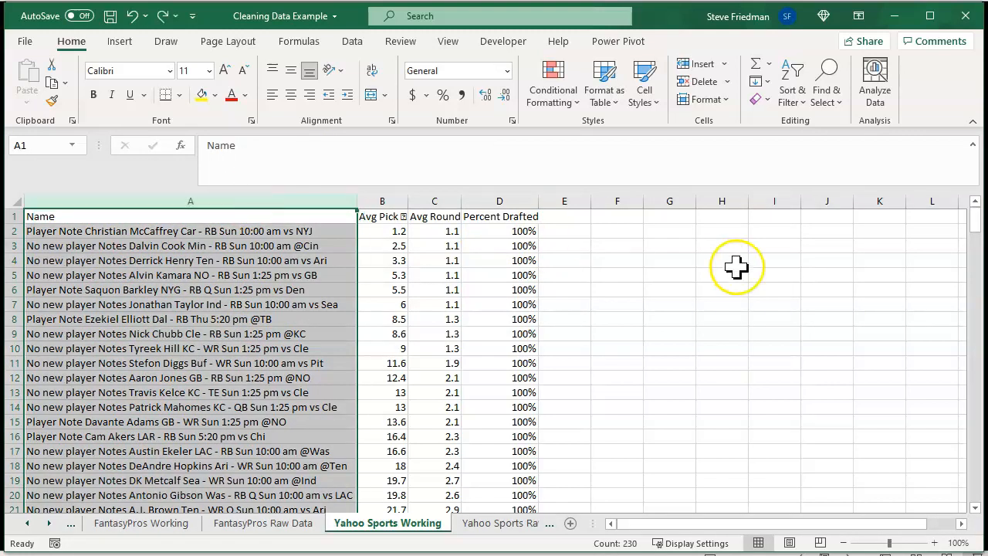
click(819, 94)
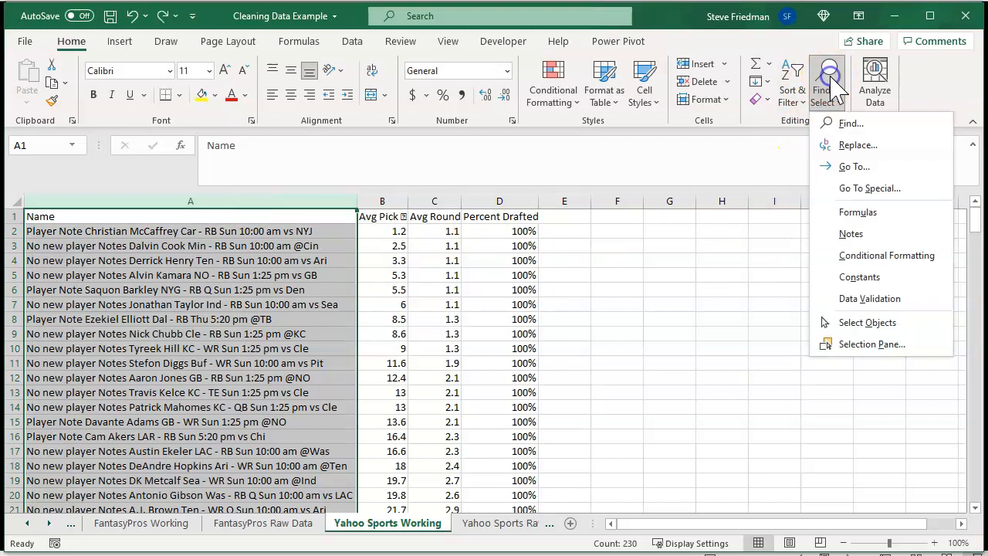
click(830, 147)
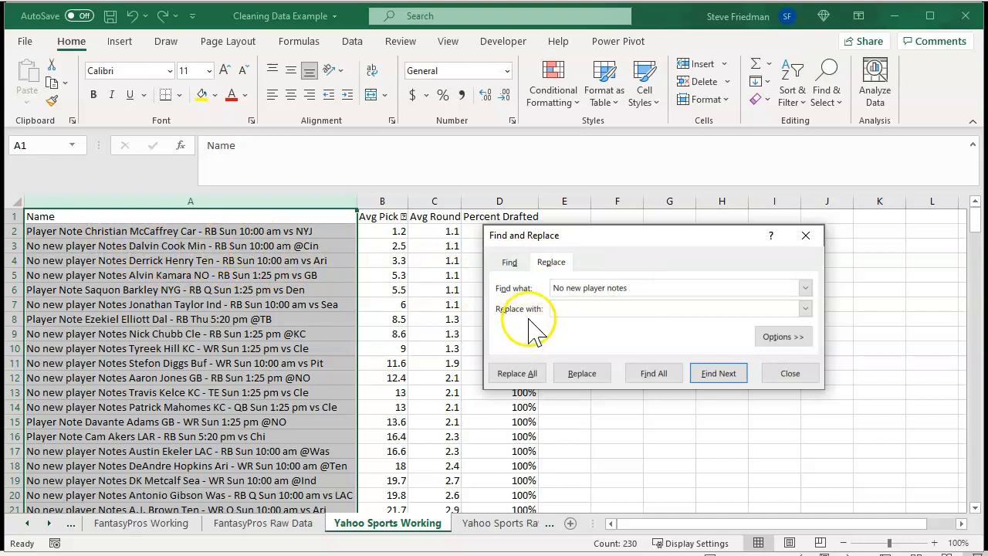
click(517, 373)
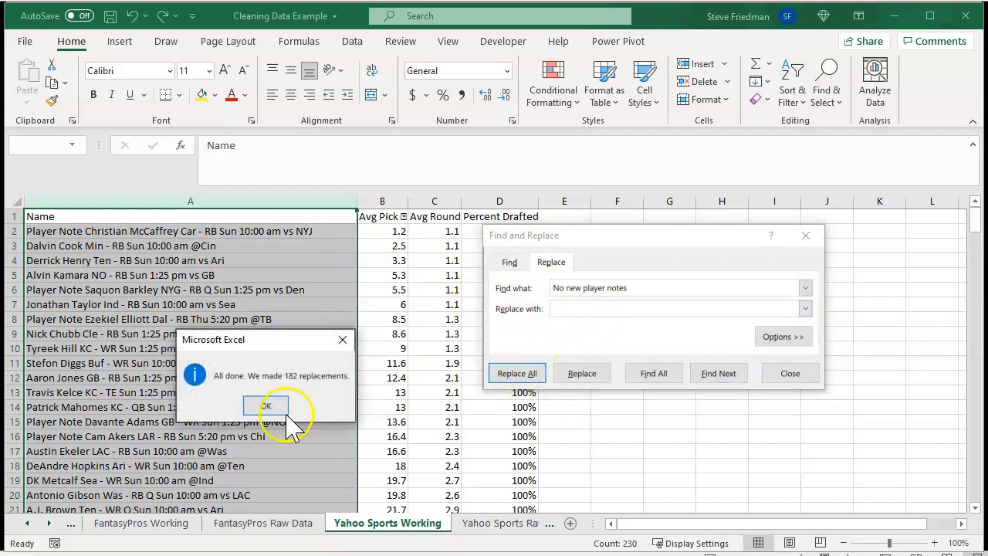
click(264, 398)
Remove every "Player note" prefix and its trailing space from the Name column by replacing it with nothing.
click(687, 292)
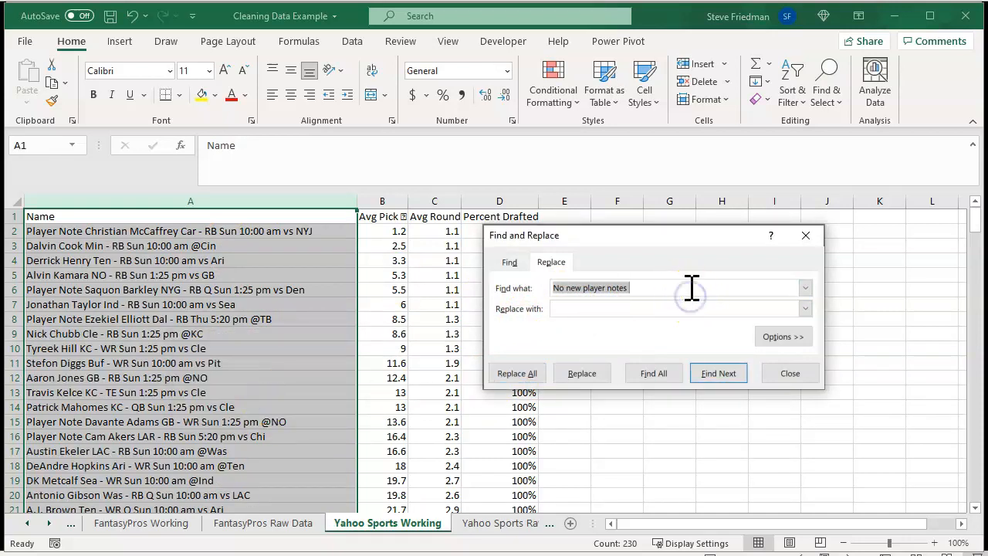
text(Pla)
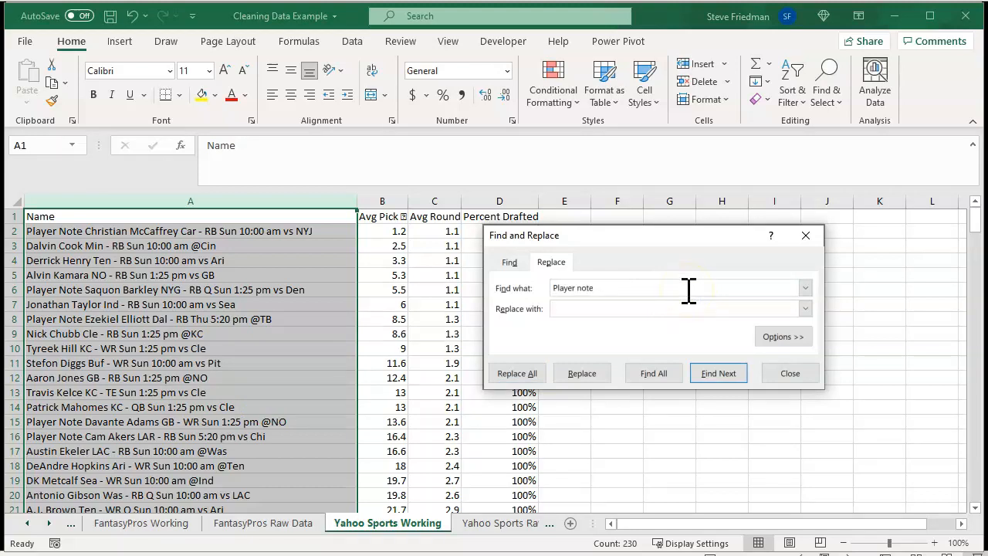
click(529, 374)
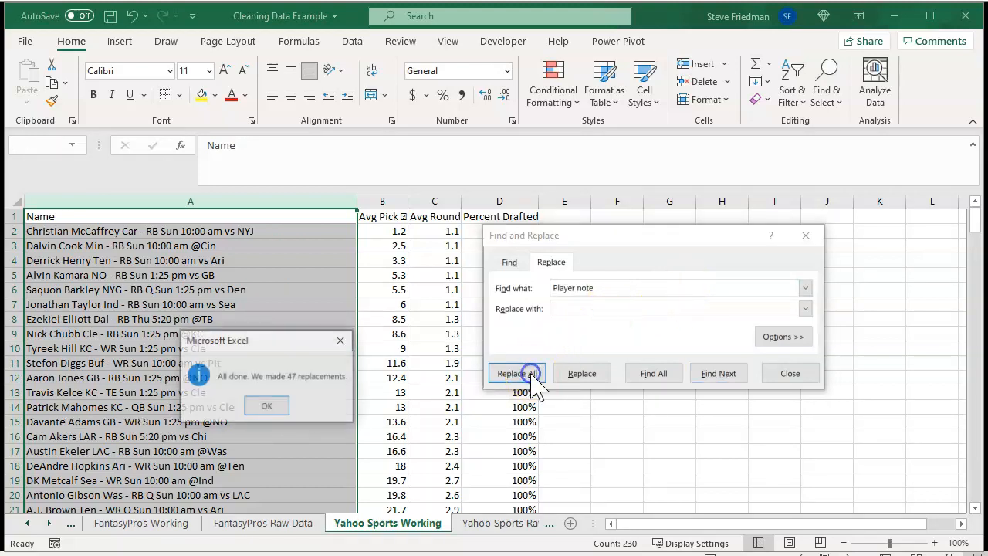
click(269, 408)
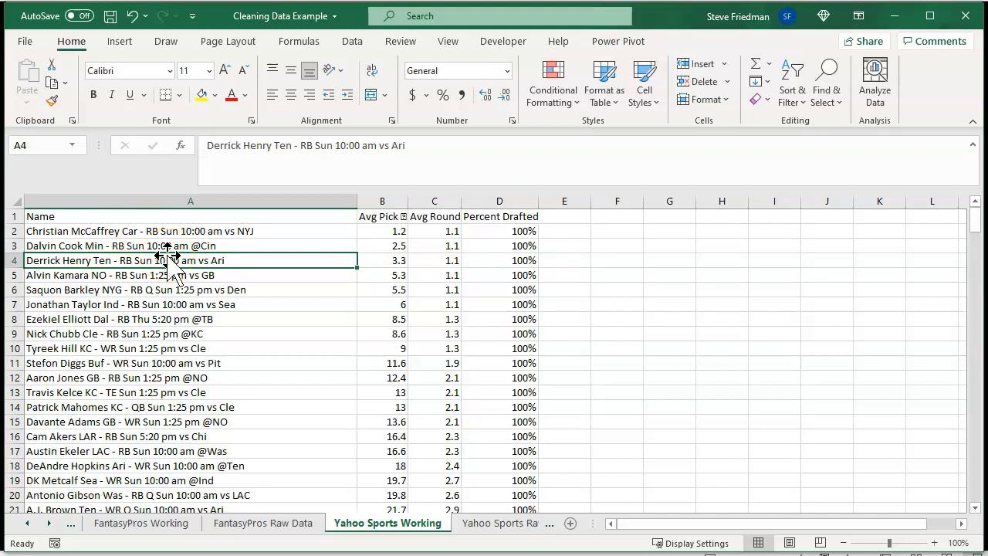
Replace every hyphen with a space on both sides by % in the Name column, leaving hyphenated surnames intact.
scroll(176, 281, down, 4)
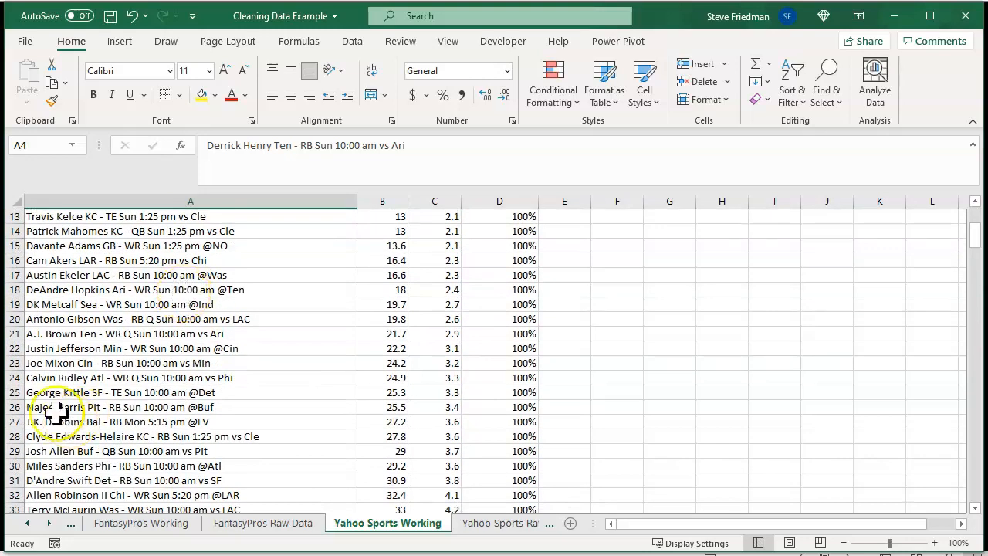
click(42, 437)
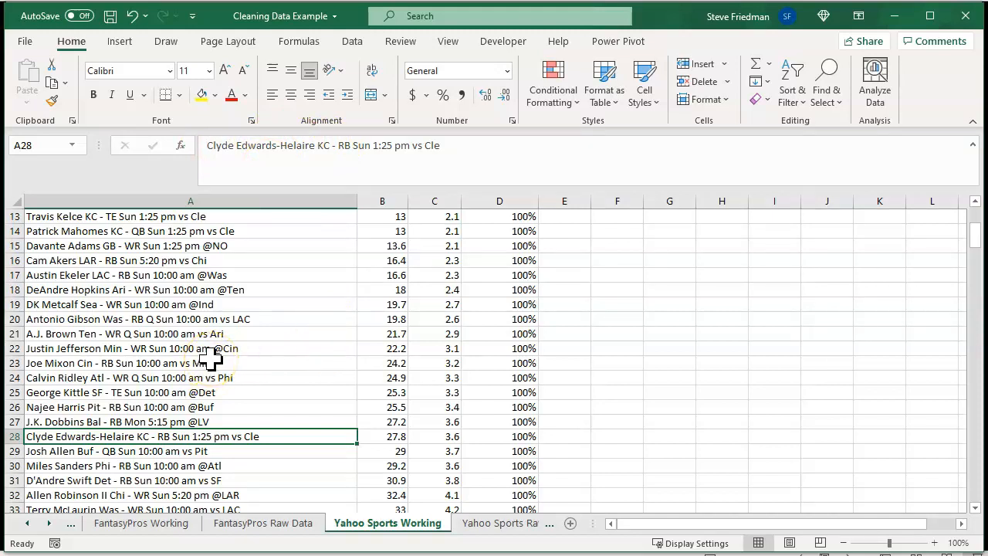
scroll(210, 357, up, 4)
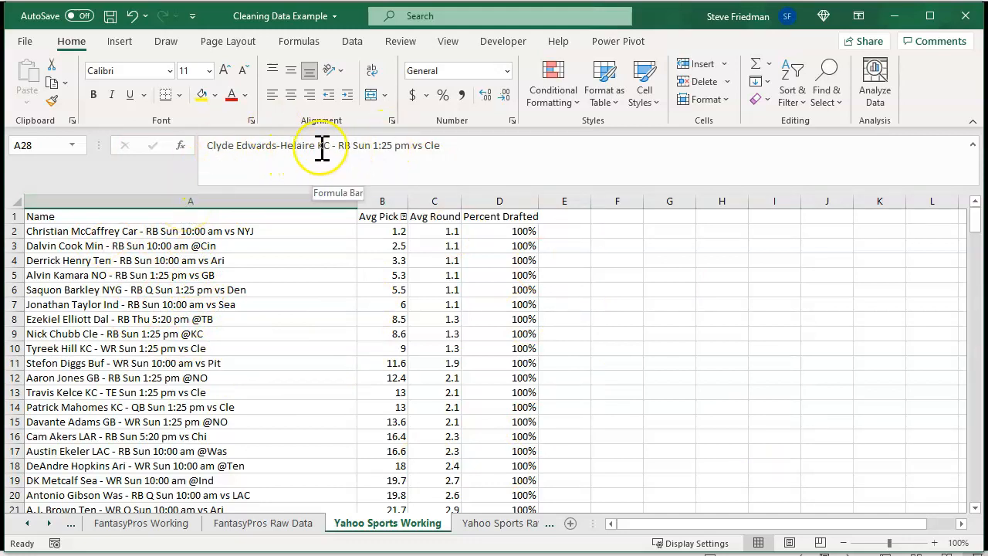
click(295, 199)
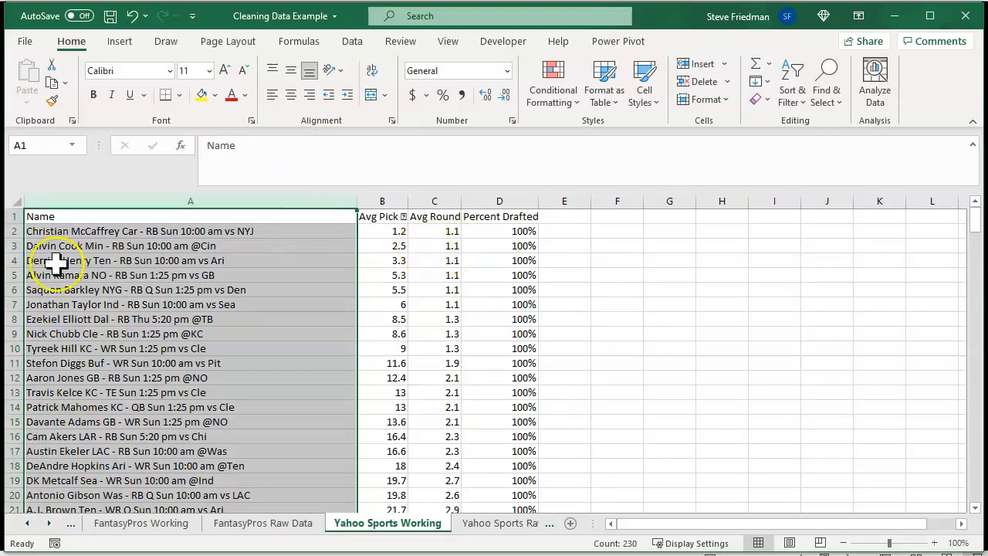
click(827, 91)
click(852, 146)
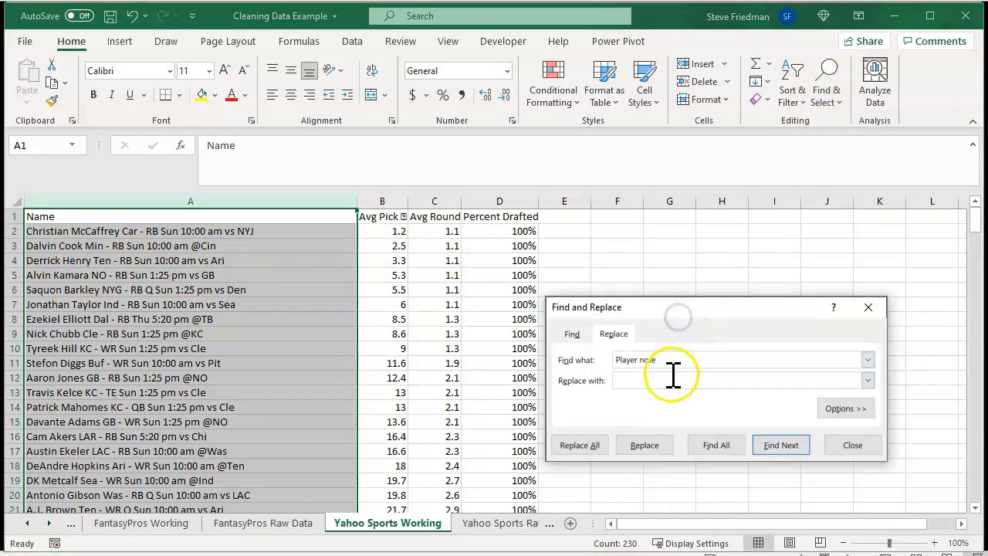
drag(671, 362, 580, 369)
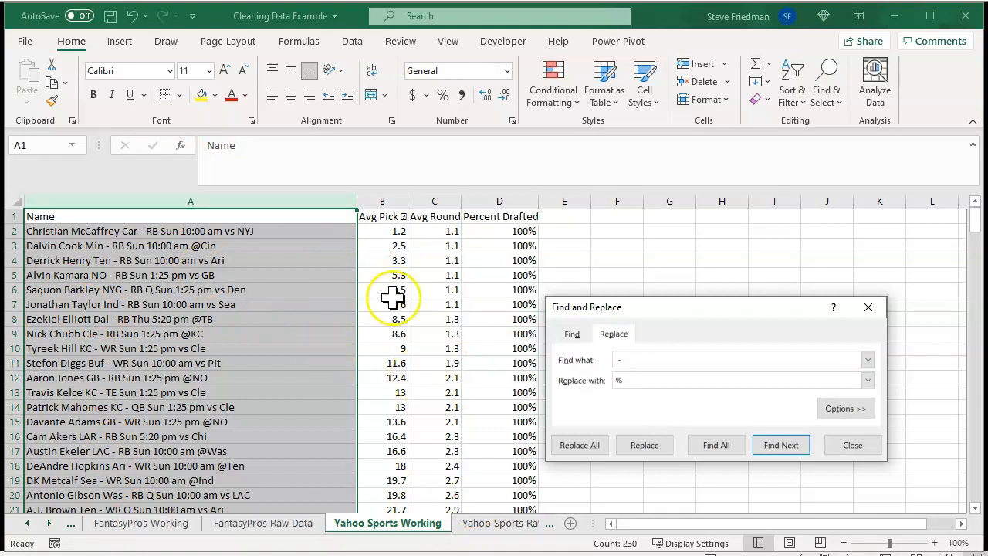
click(591, 446)
click(262, 404)
key(Escape)
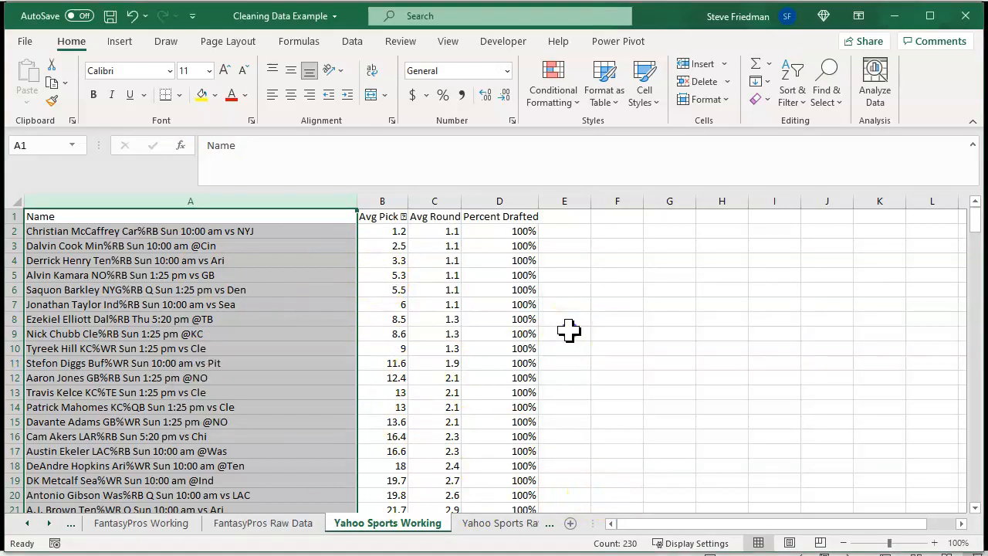
Insert a blank column between the Name and Avg Pick columns.
click(568, 331)
click(386, 201)
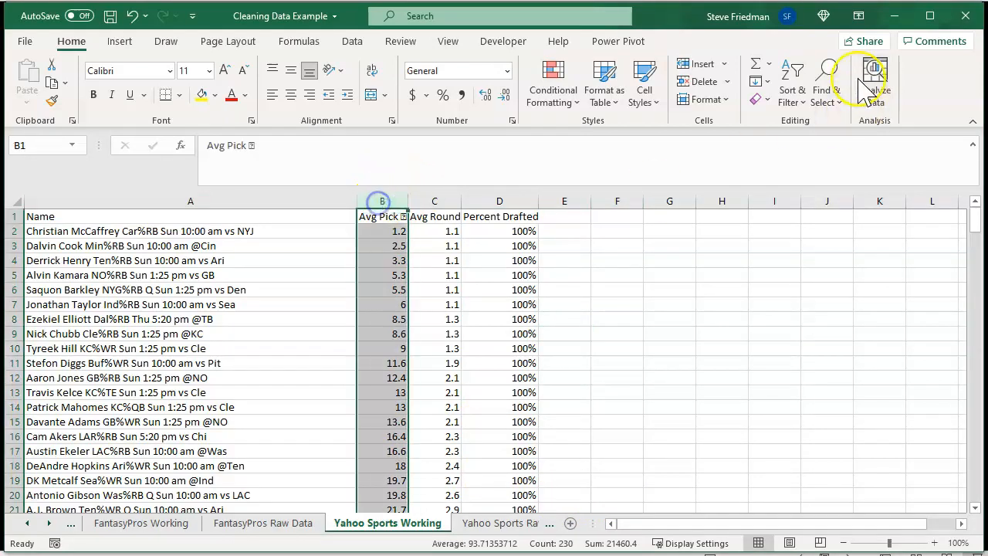
click(697, 64)
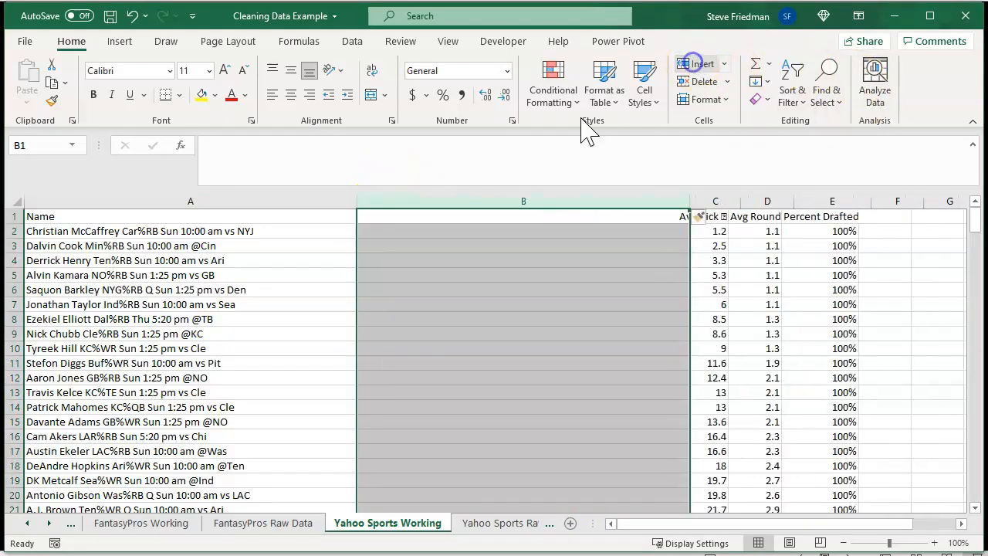
Split the Name column into two columns with Text to Columns, delimited by the custom character %.
click(277, 201)
click(353, 41)
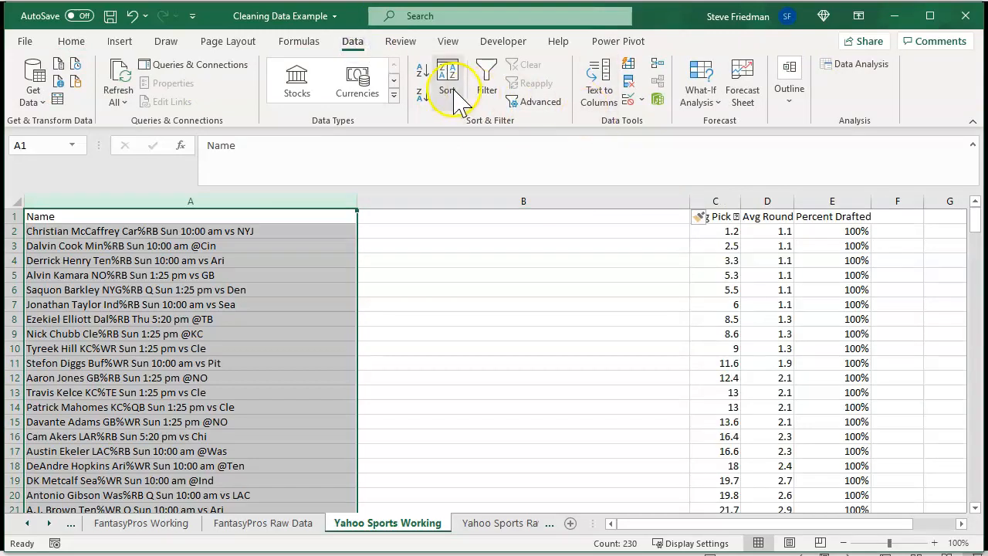
click(601, 81)
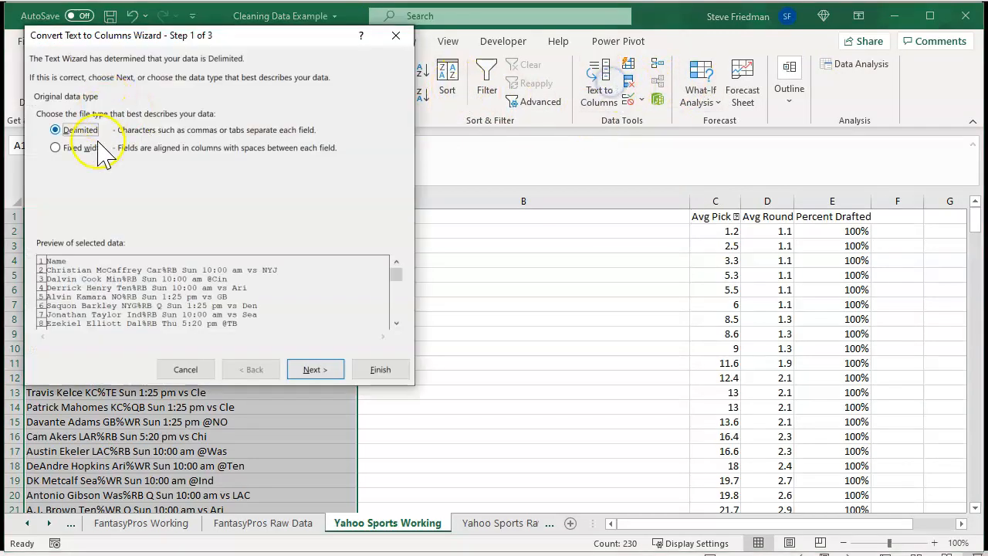
click(325, 371)
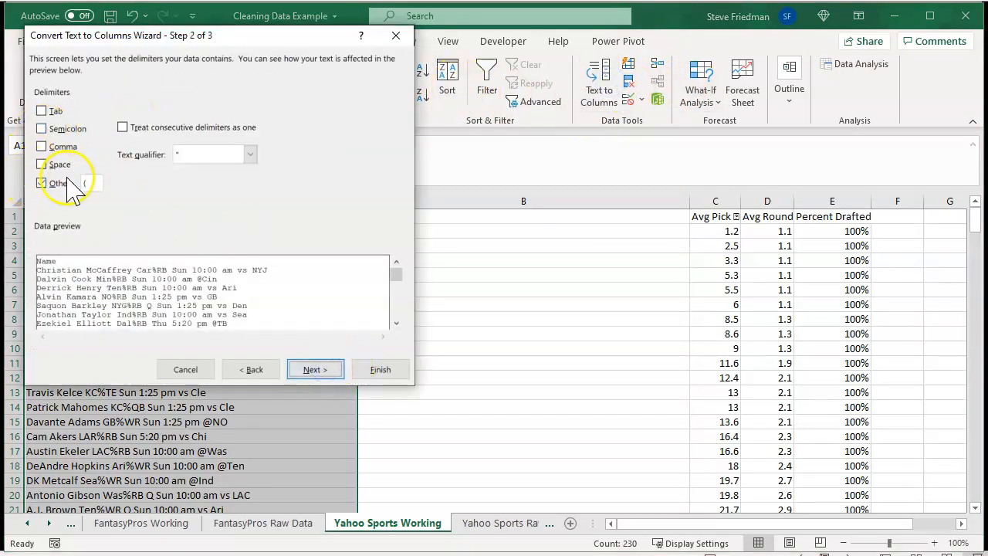
click(91, 183)
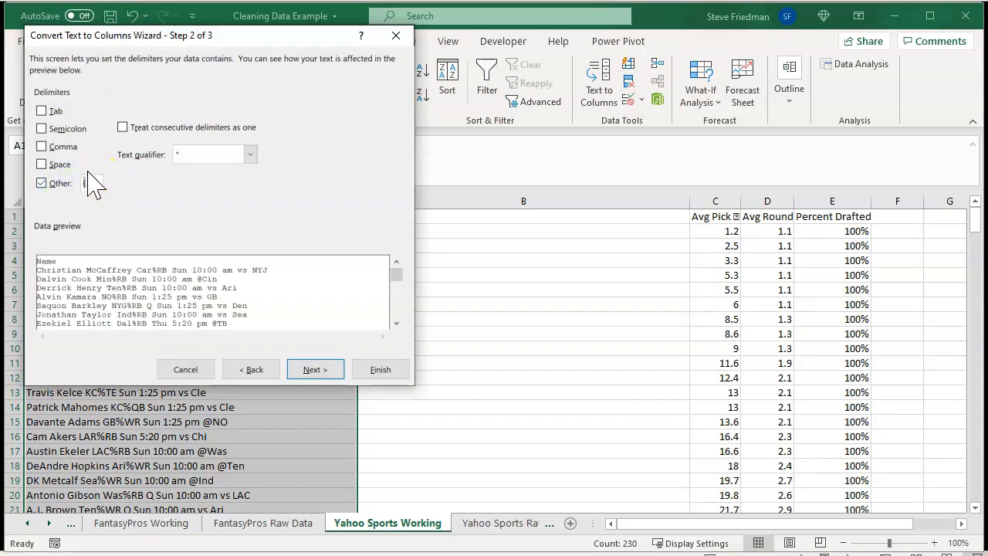
text(%)
click(304, 371)
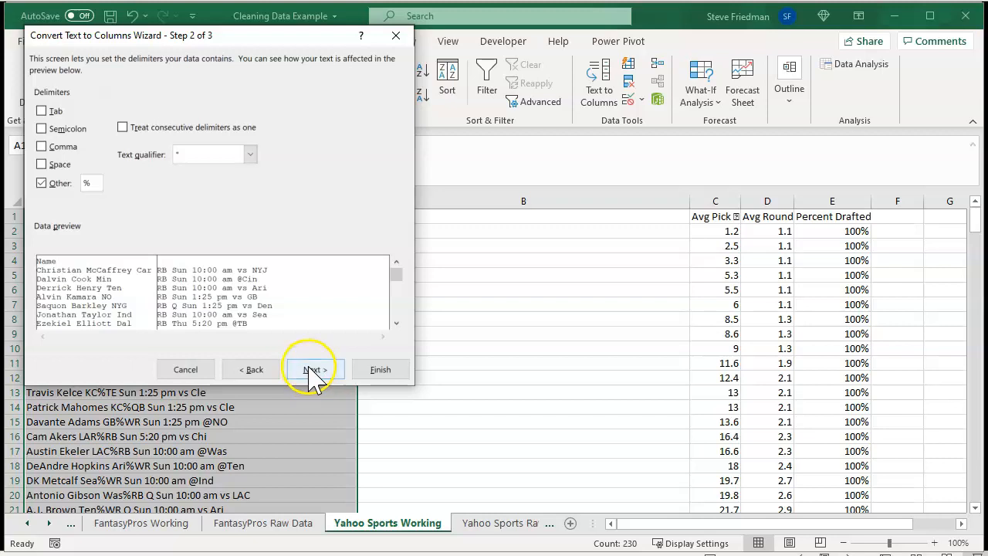
click(380, 368)
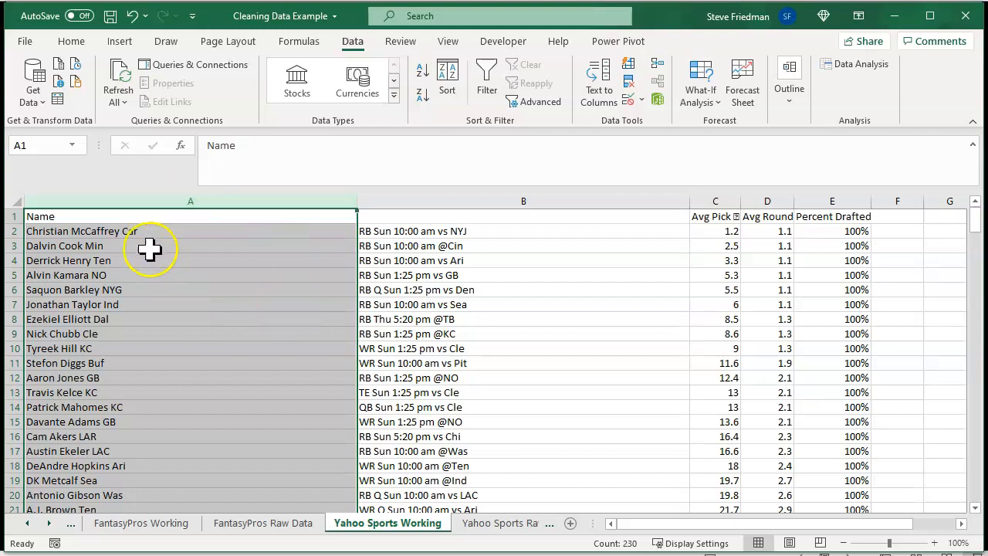
click(99, 228)
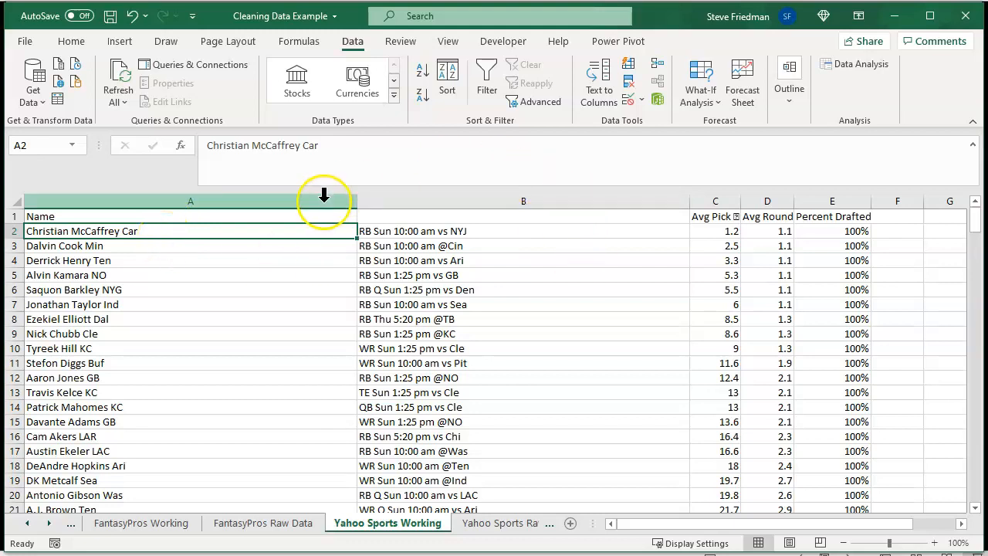
click(370, 230)
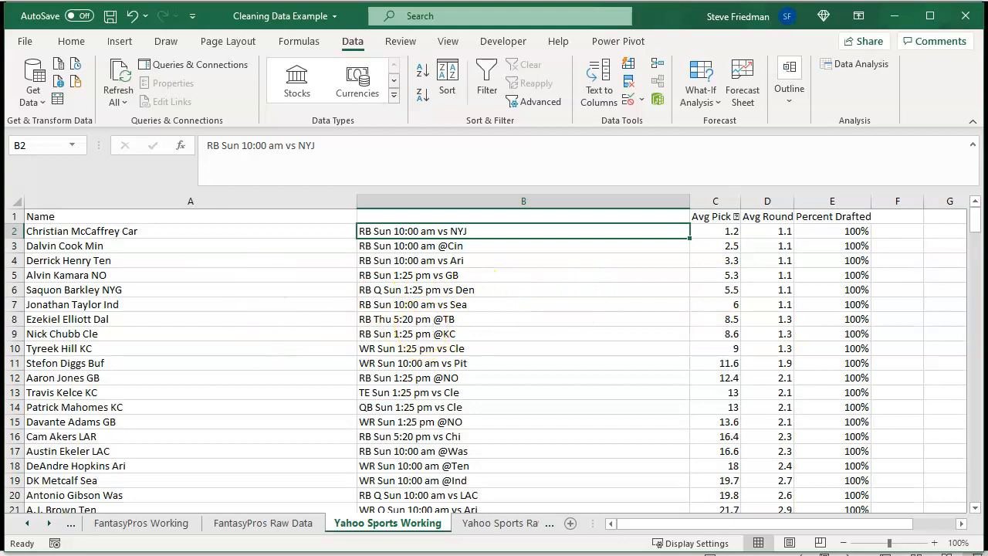
click(146, 229)
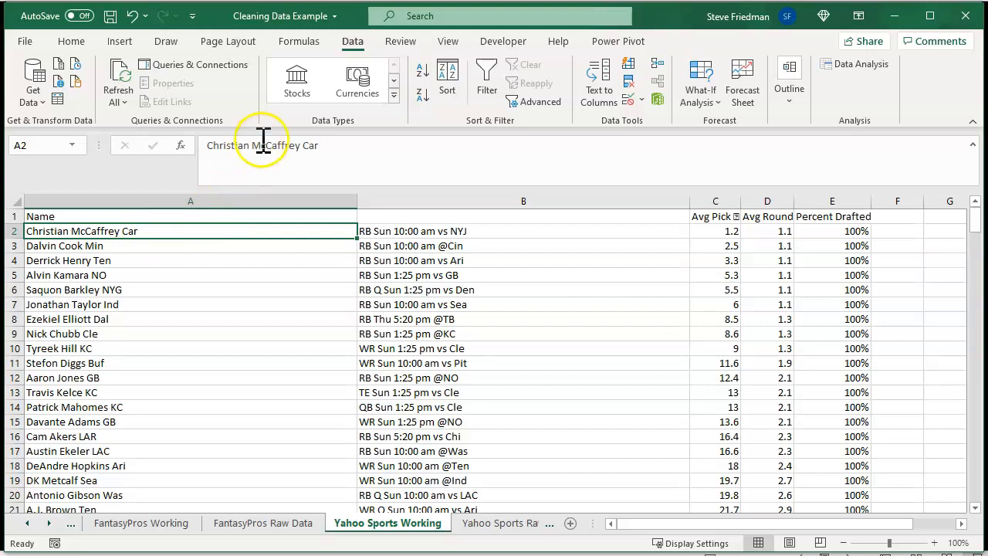
click(66, 275)
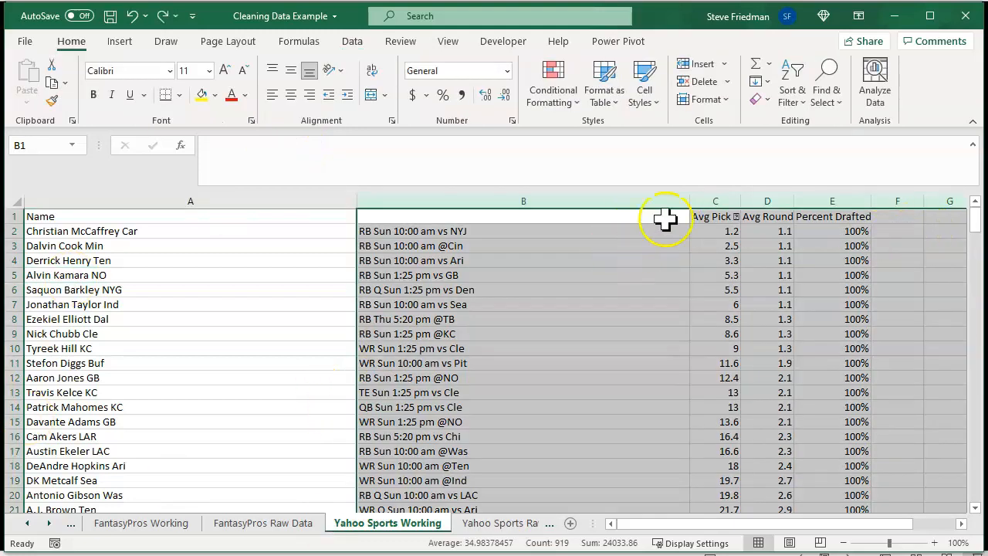
Insert six blank columns between the Name column and the position-and-game column, and narrow the new columns.
click(699, 65)
drag(687, 195, 450, 231)
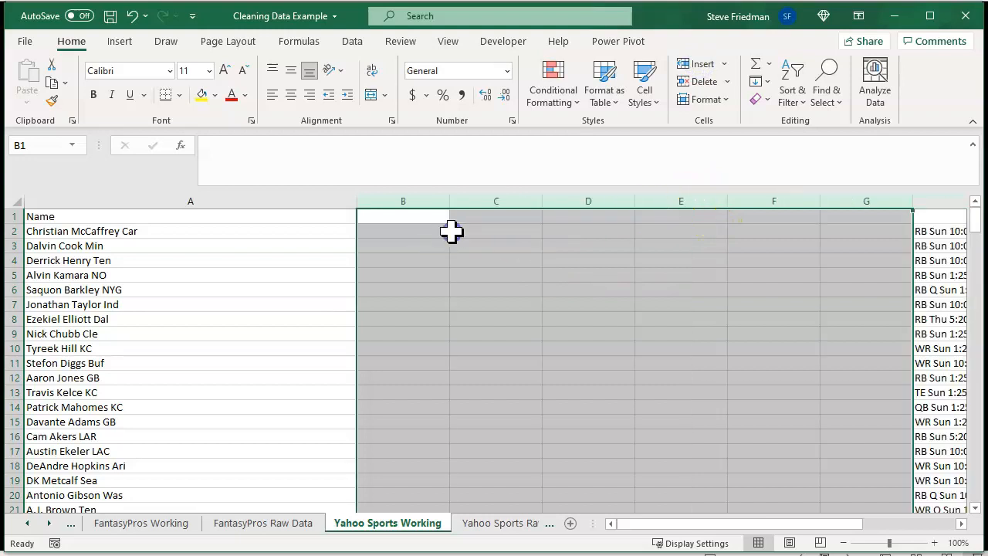
click(409, 222)
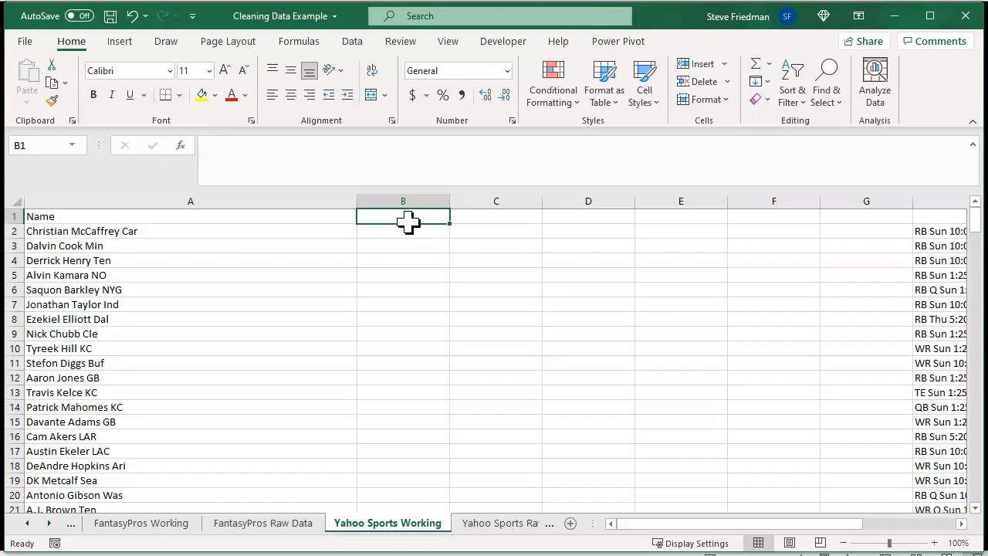
Extract the last three characters of each Name entry into column B with =RIGHT(A2,3), filled down from B2.
key(Down)
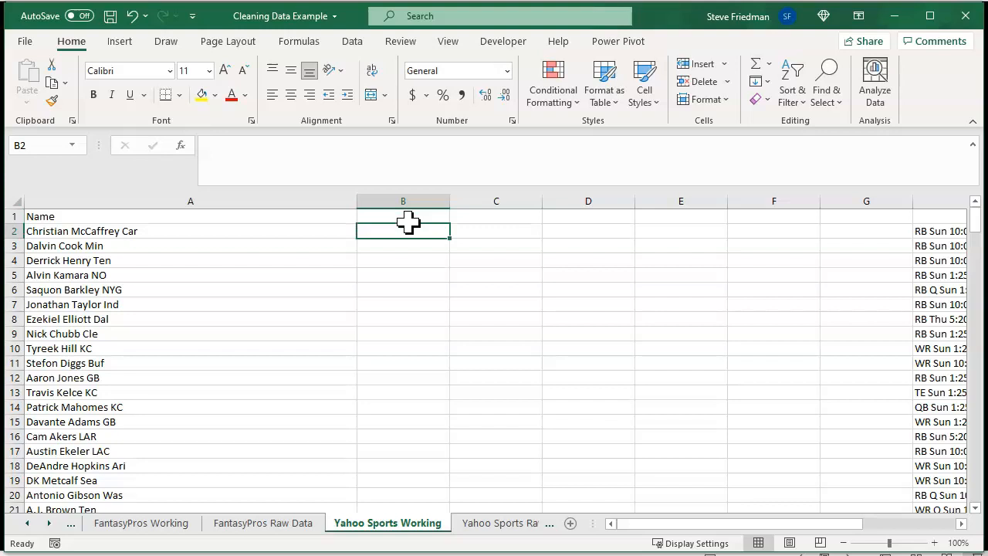
text(=right()
key(Left)
text(,3))
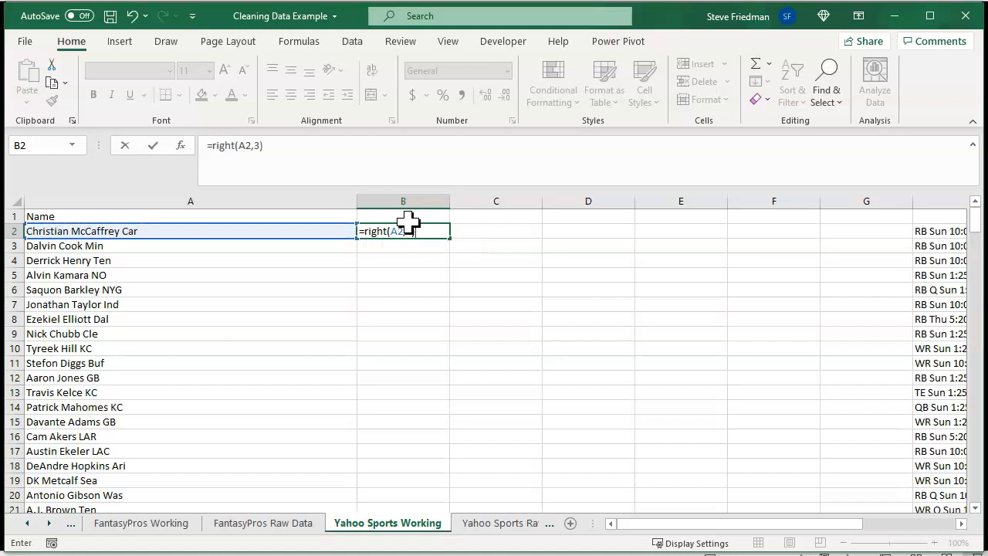
key(Return)
click(406, 230)
double_click(449, 238)
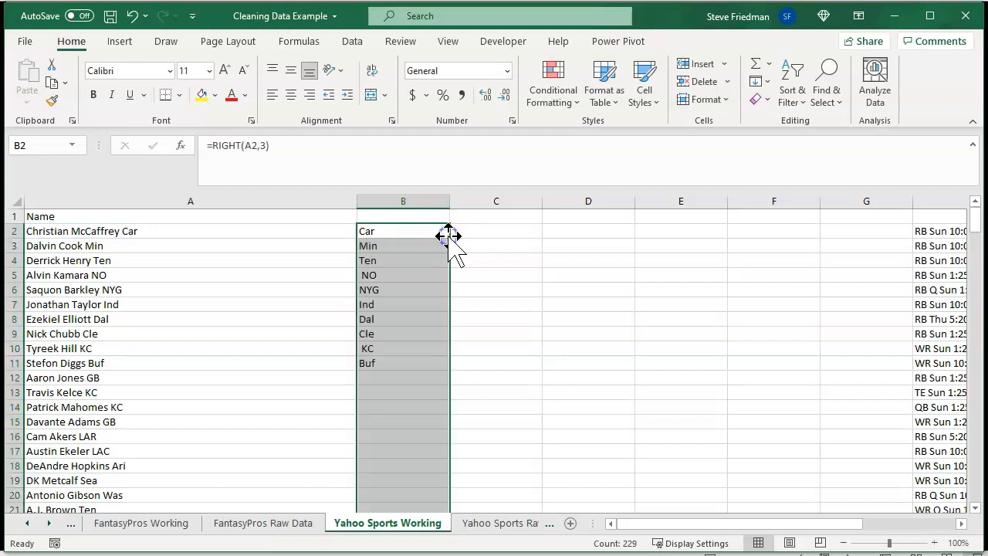
click(384, 232)
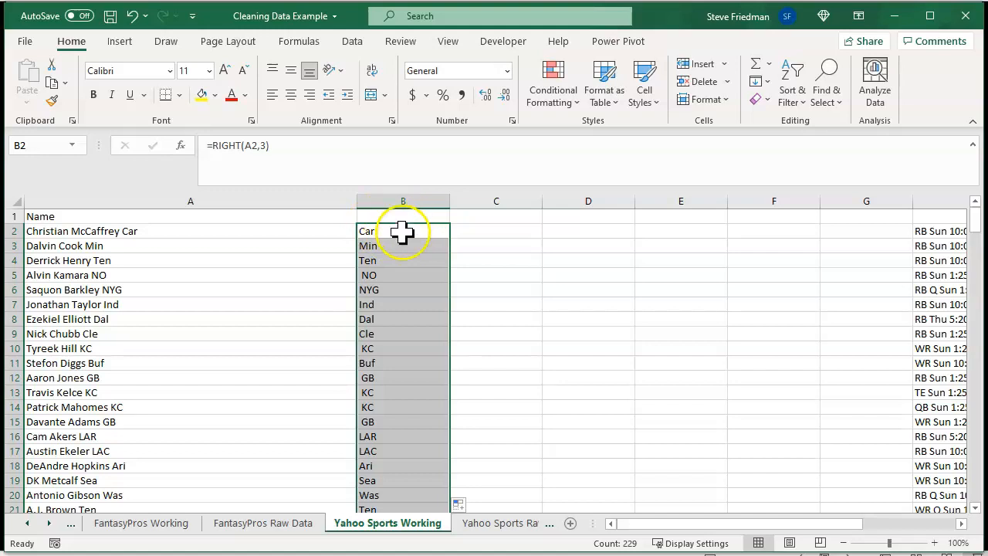
click(373, 272)
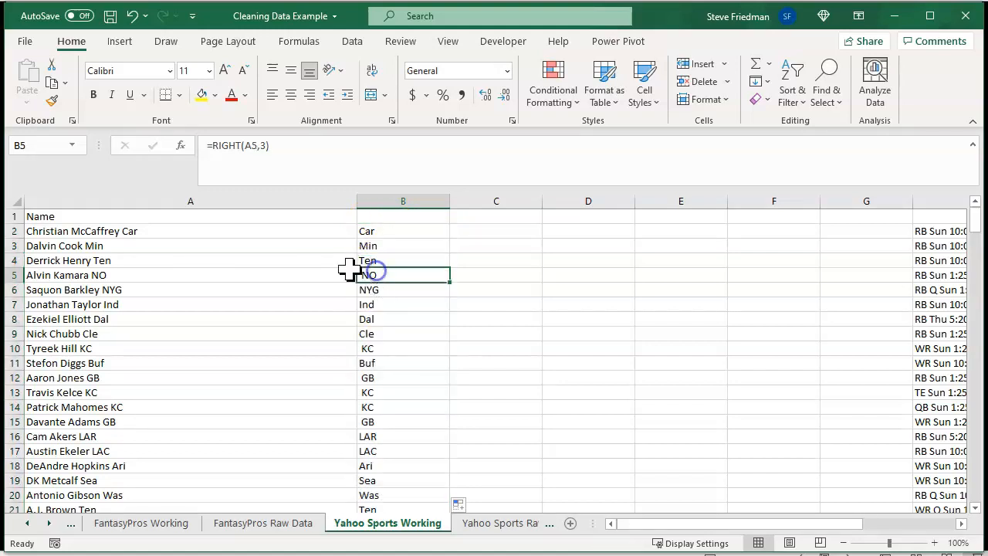
Enter the heading Team in cell C1.
click(495, 217)
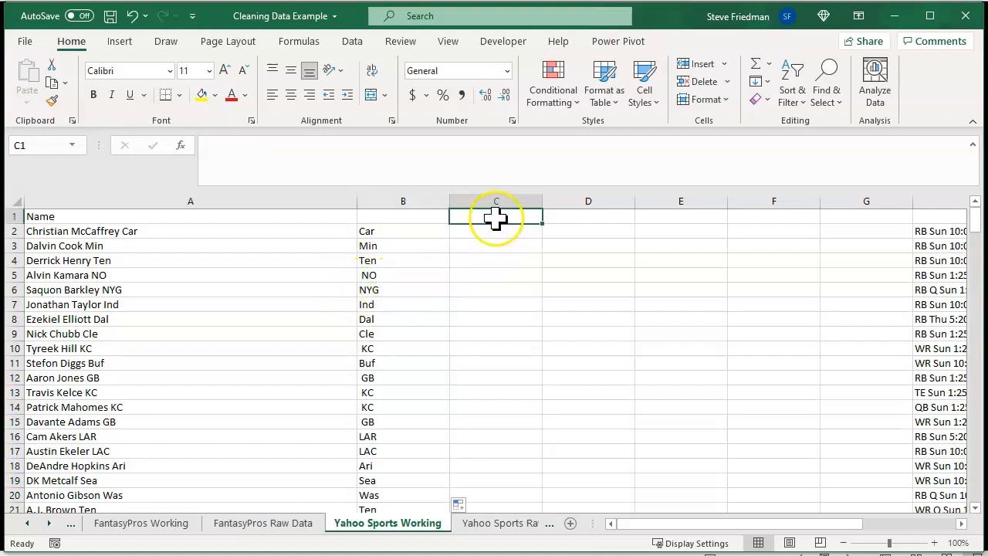
text(Team)
key(Return)
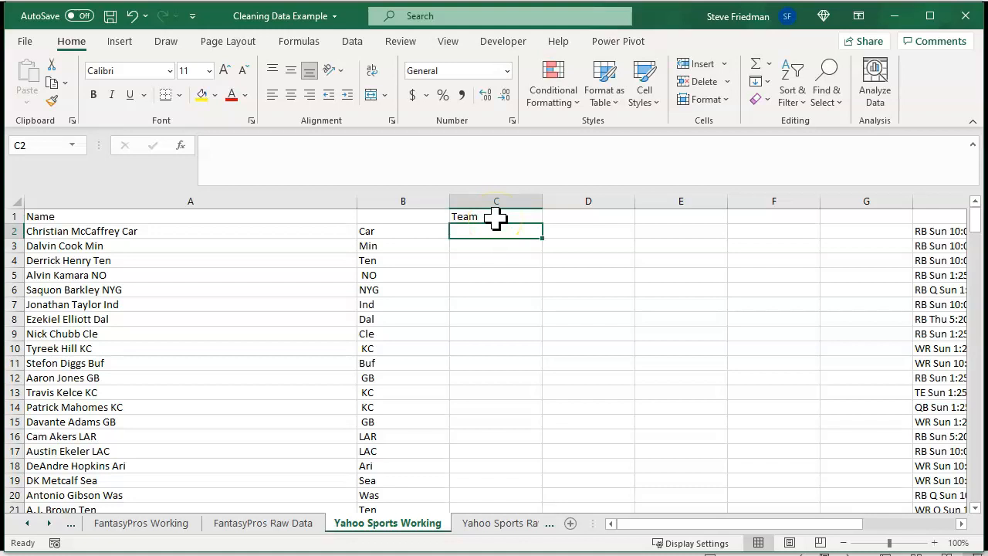
Strip the spaces from the team abbreviations with =TRIM(B2) filled down column C, and fit the column's width to its contents.
text(=trim()
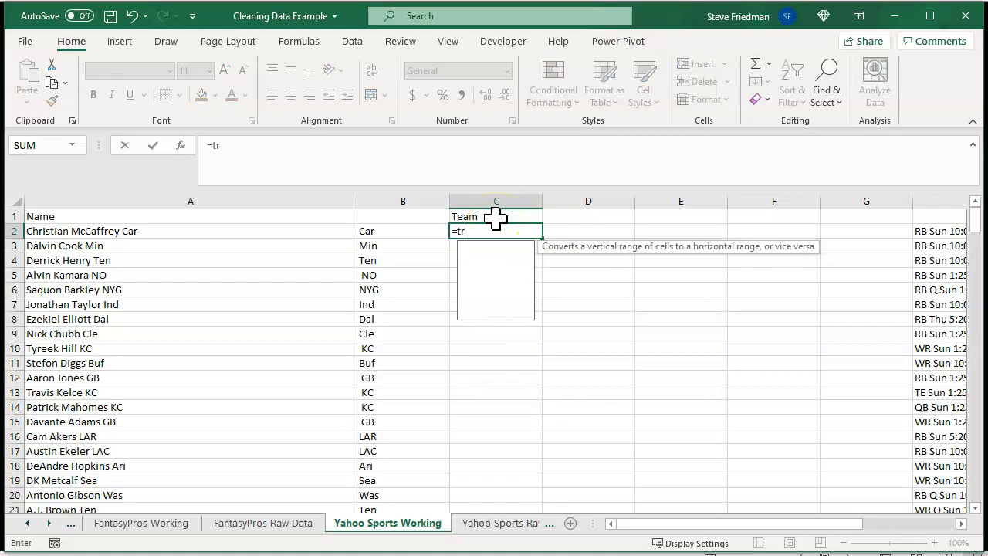
key(Left)
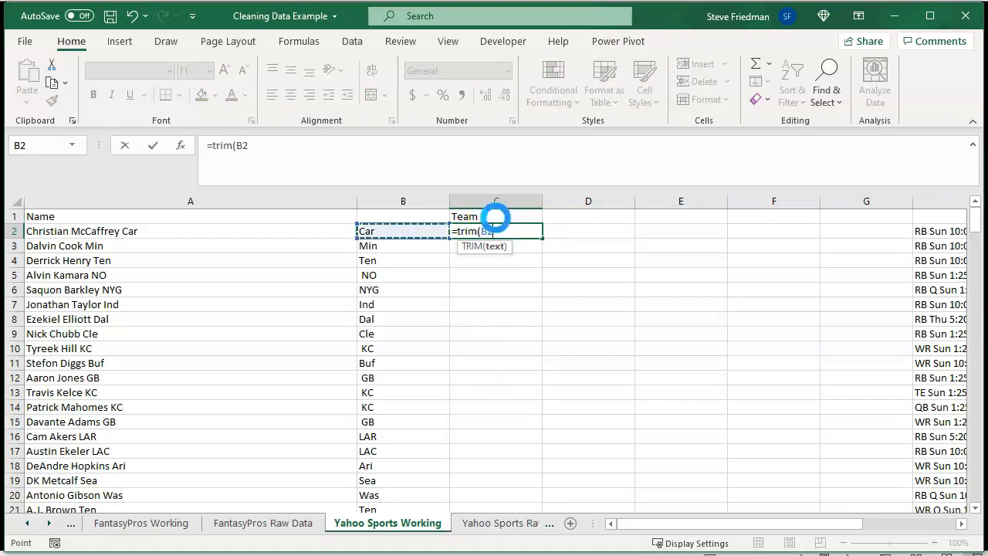
key(Return)
key(Up)
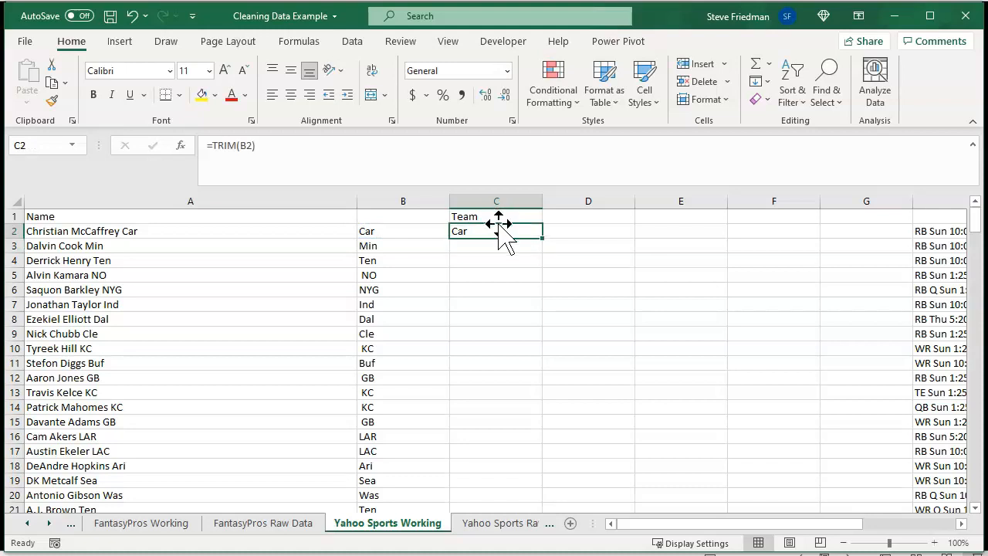
double_click(541, 238)
double_click(541, 199)
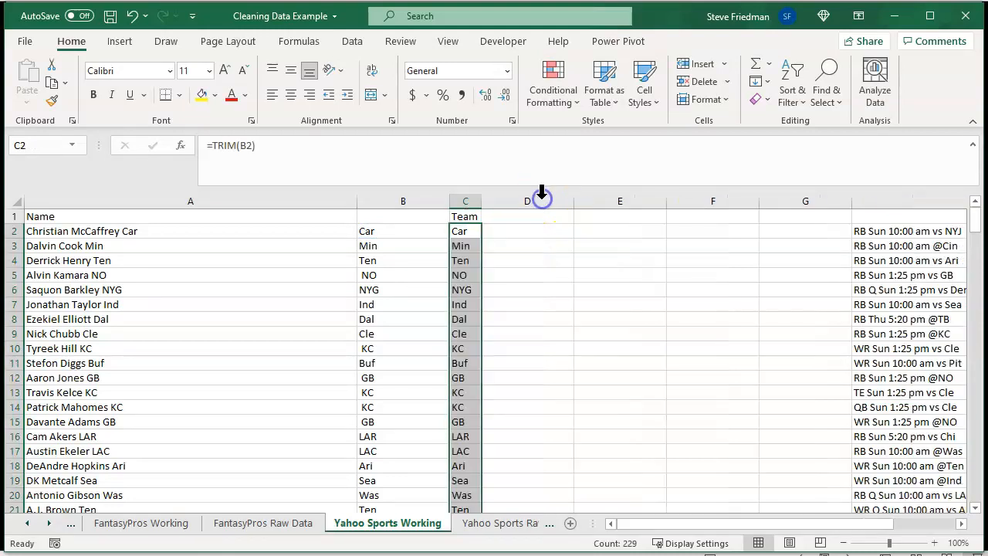
click(541, 199)
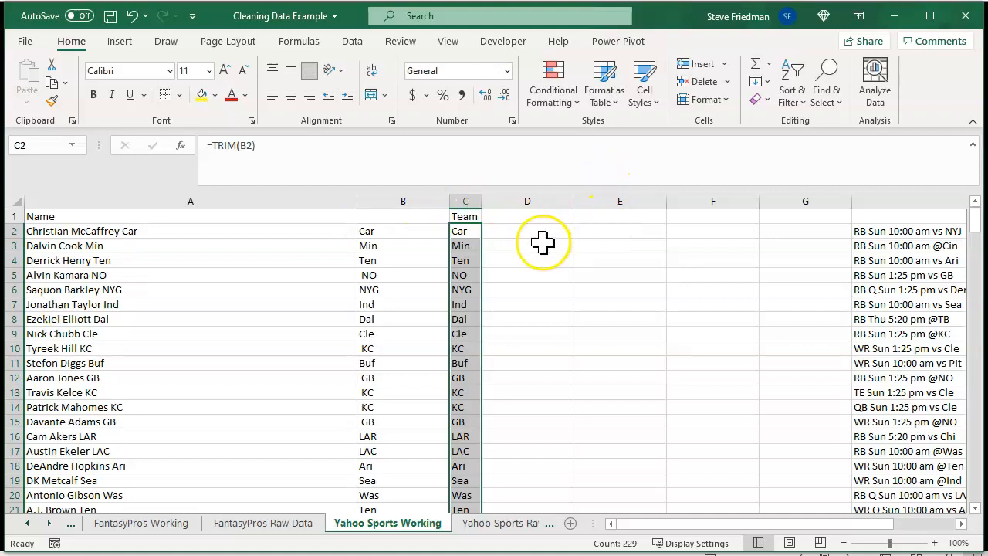
Calculate the length of every Name entry in column D with =LEN(A2) filled down, and fit the column's width to its contents.
click(519, 232)
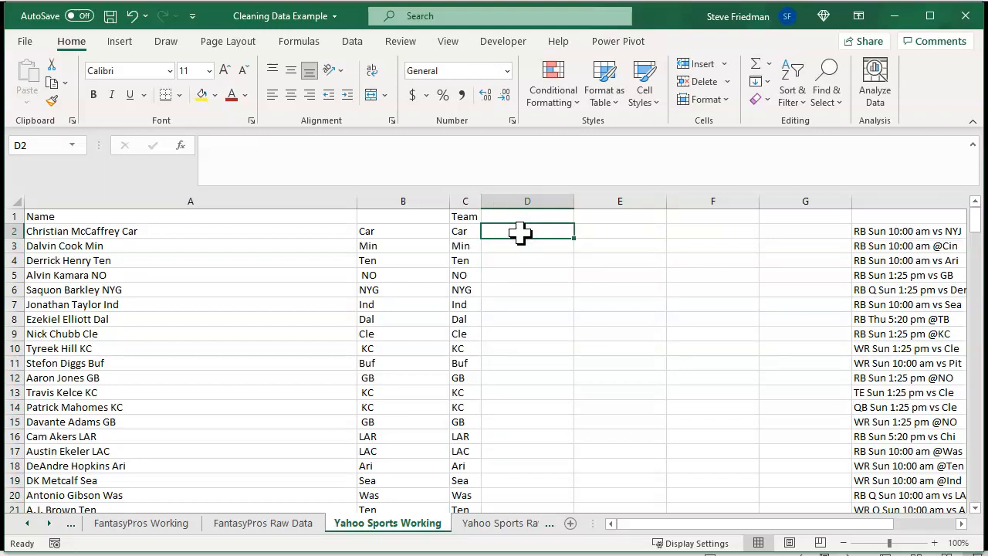
text(=len()
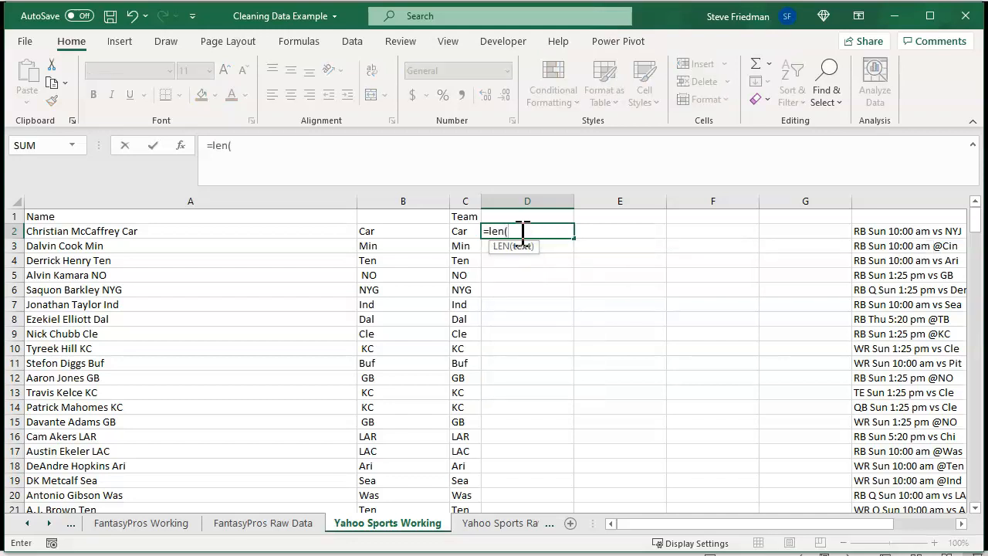
click(71, 231)
text())
key(Return)
click(567, 231)
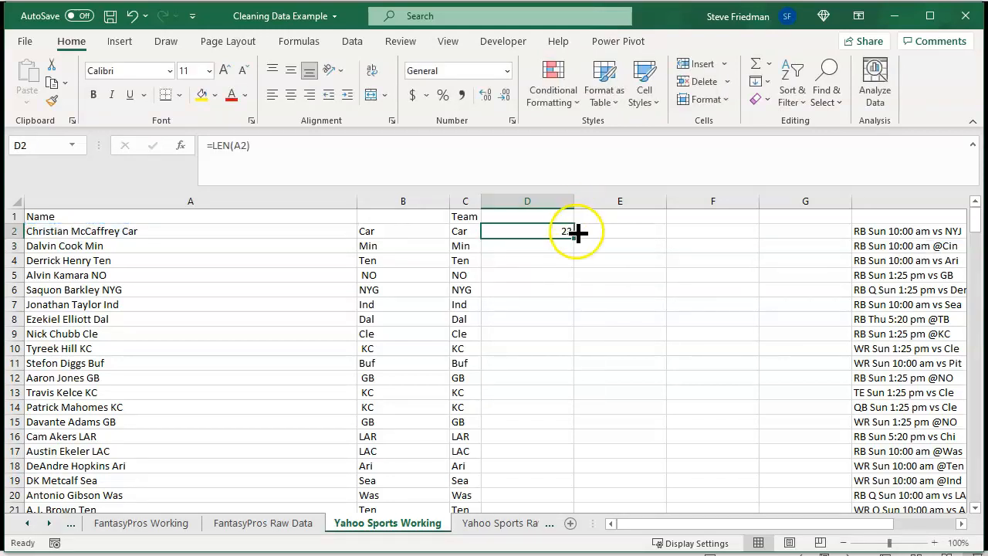
double_click(574, 237)
double_click(573, 198)
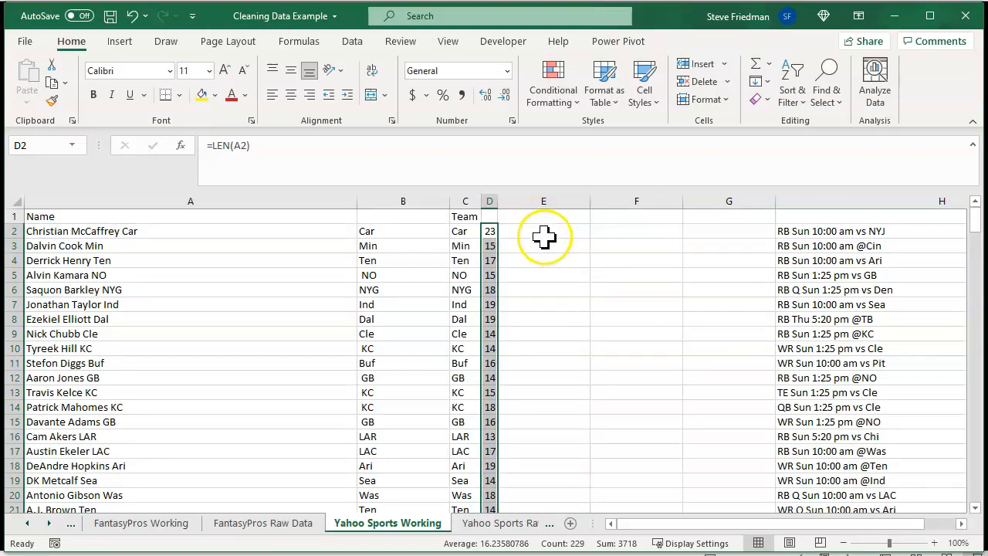
Extract the player names without the team abbreviation into column E with =LEFT(A2,D2-3), filled down from E2.
click(543, 230)
text(=left()
click(102, 230)
text(,)
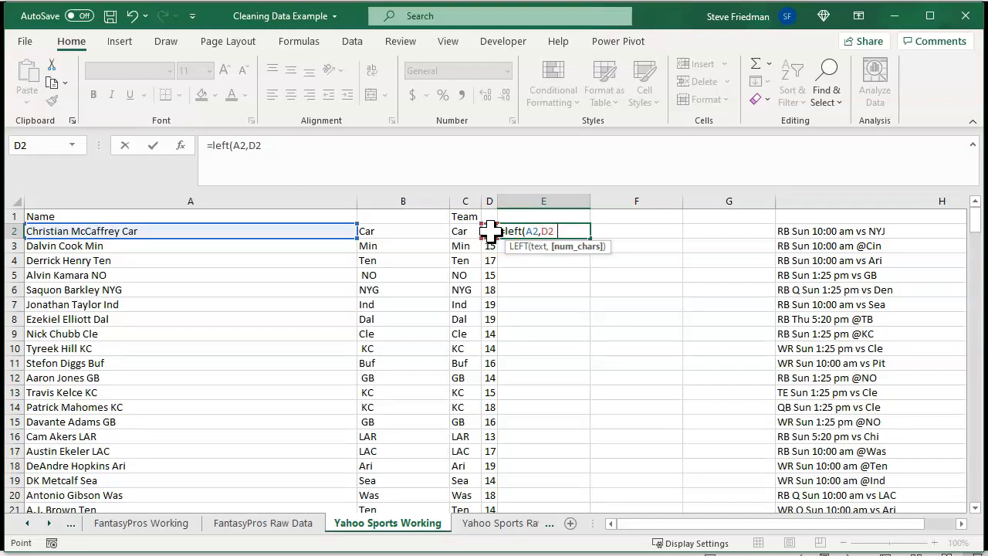
text(-3)
key(ctrl+Return)
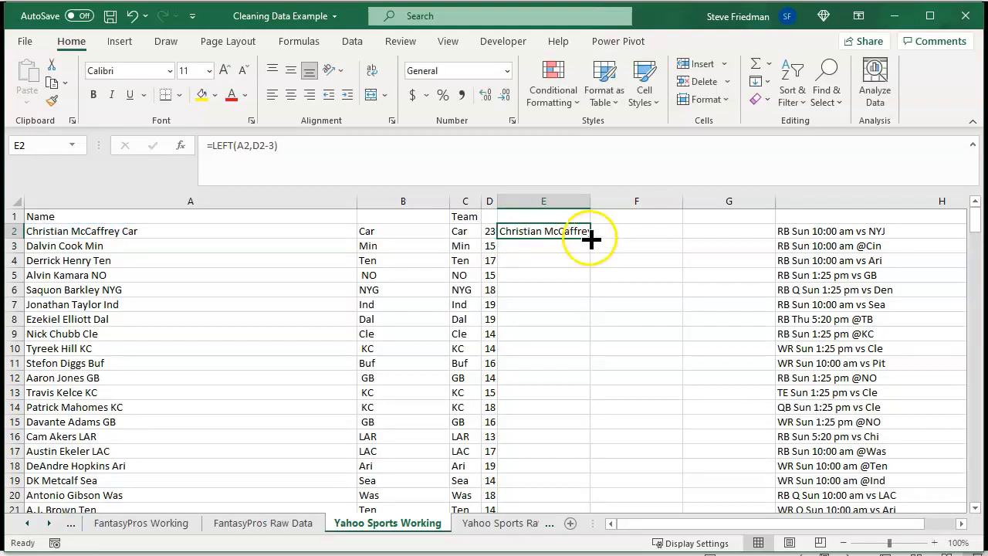
double_click(590, 238)
Remove the surplus spaces from the extracted player names with =TRIM(E2) filled down column F.
click(620, 229)
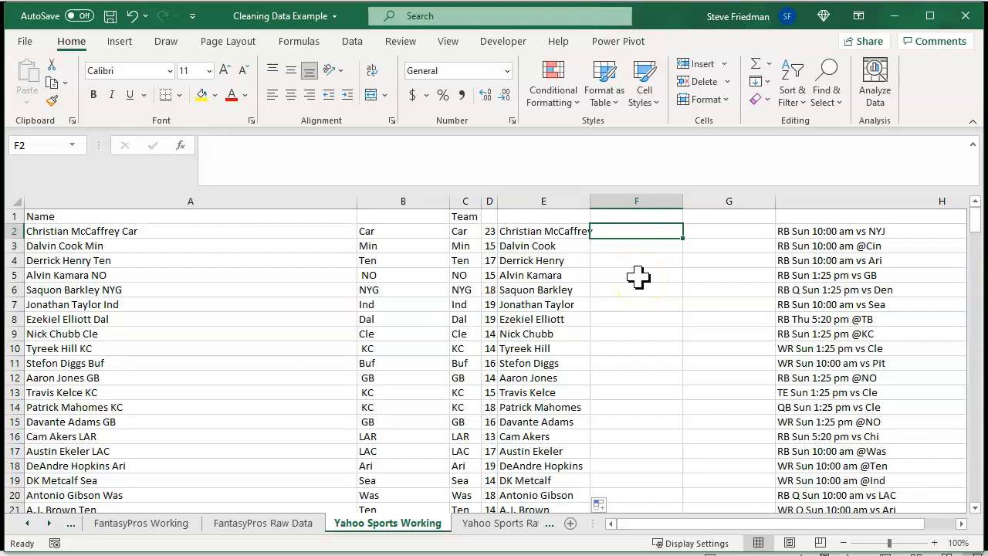
text(=t)
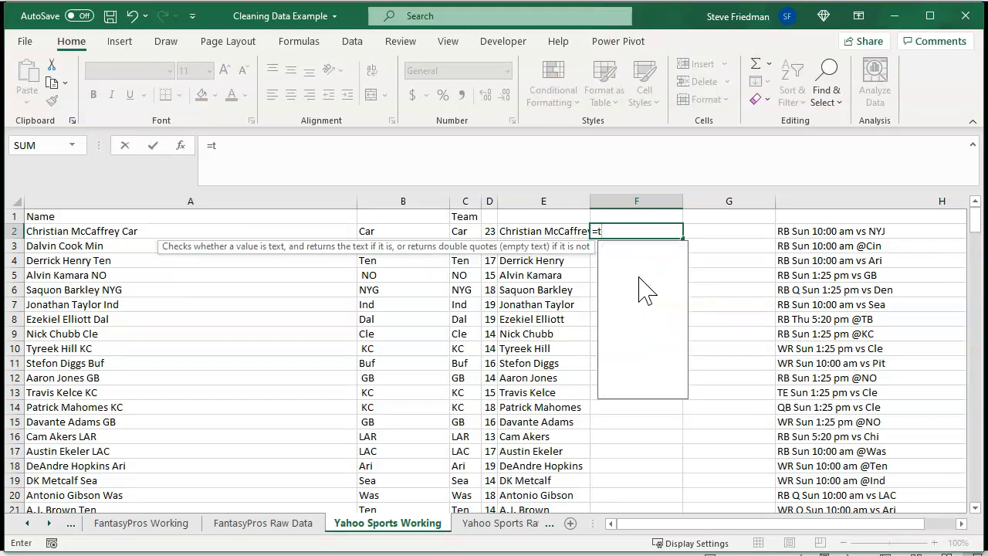
text(rim()
key(Left)
text())
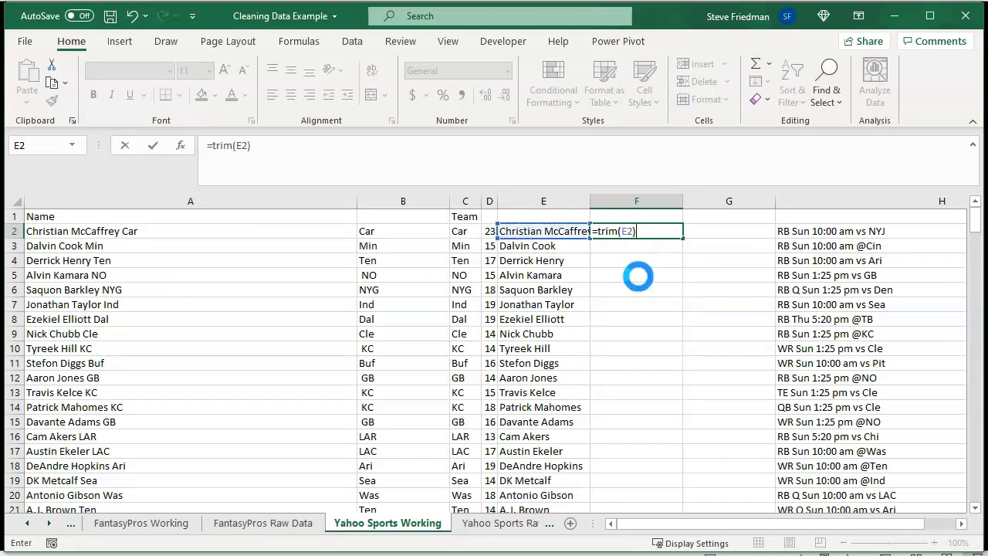
key(ctrl+Return)
double_click(684, 234)
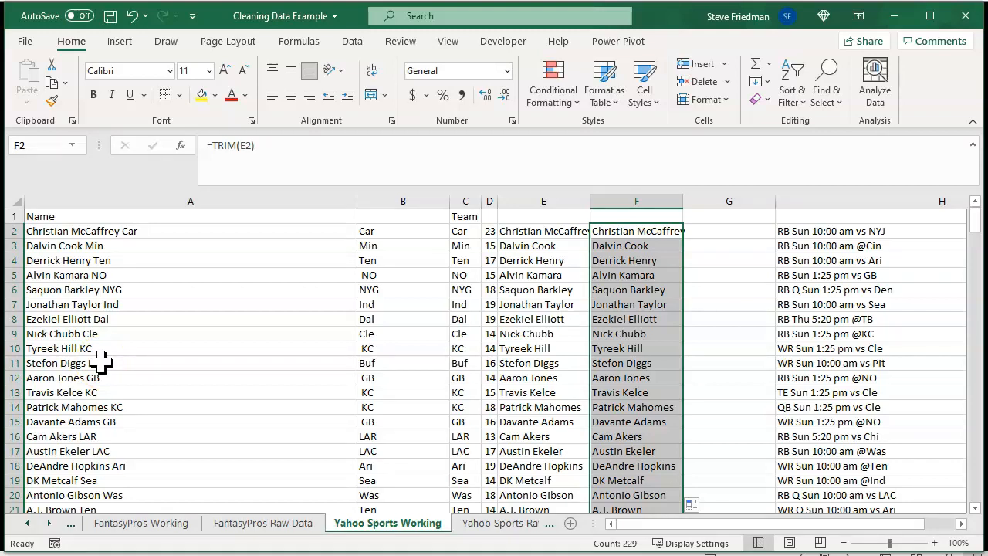
Build the trimmed player name in a single formula in G2, =TRIM(LEFT(A2,LEN(A2)-3)), and fill it down column G.
click(704, 235)
text(=trim)
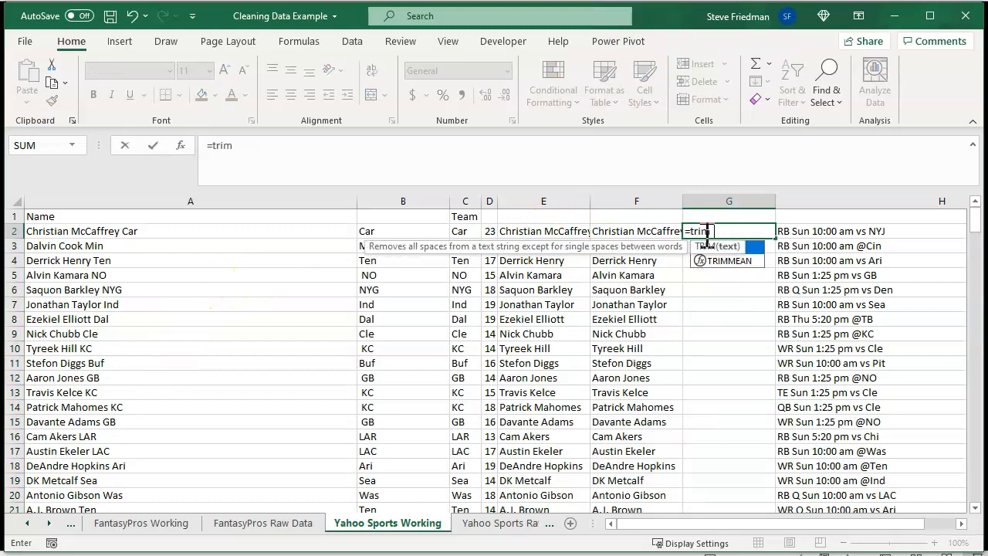
text((left()
click(97, 231)
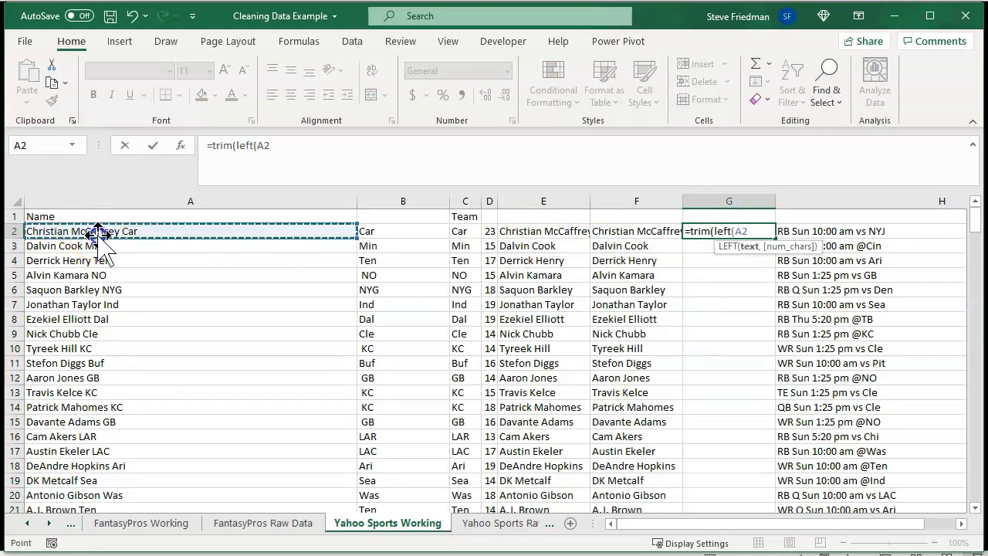
text(,len()
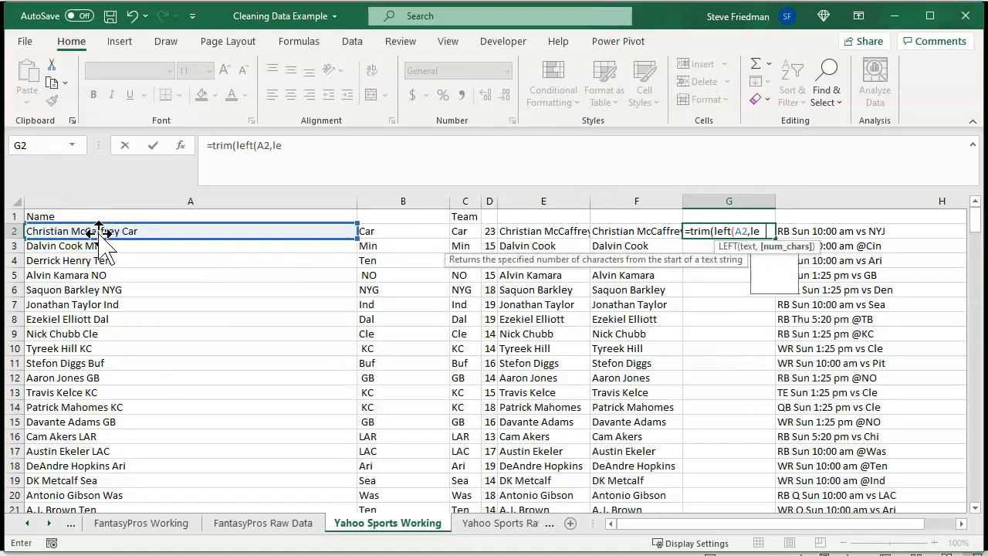
click(97, 230)
text())
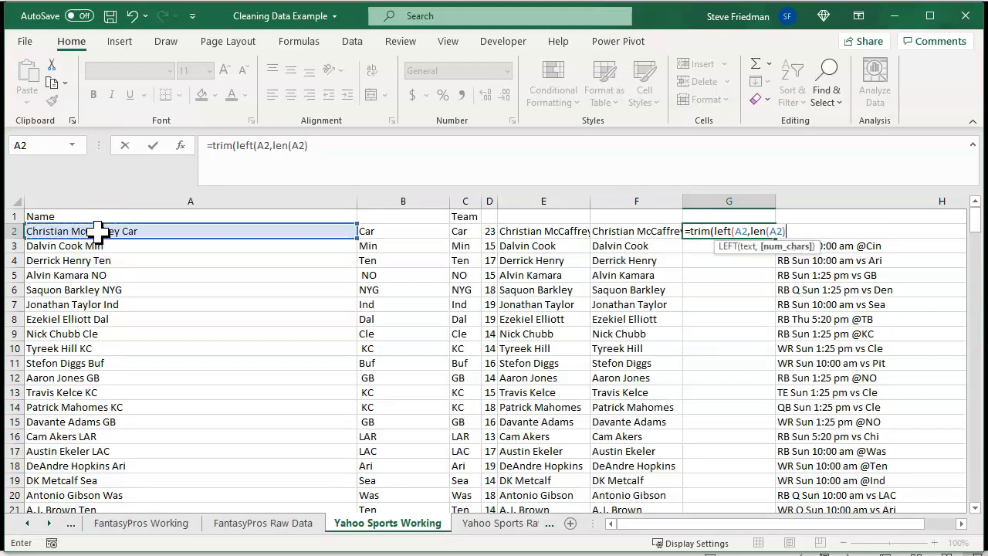
text(-3)
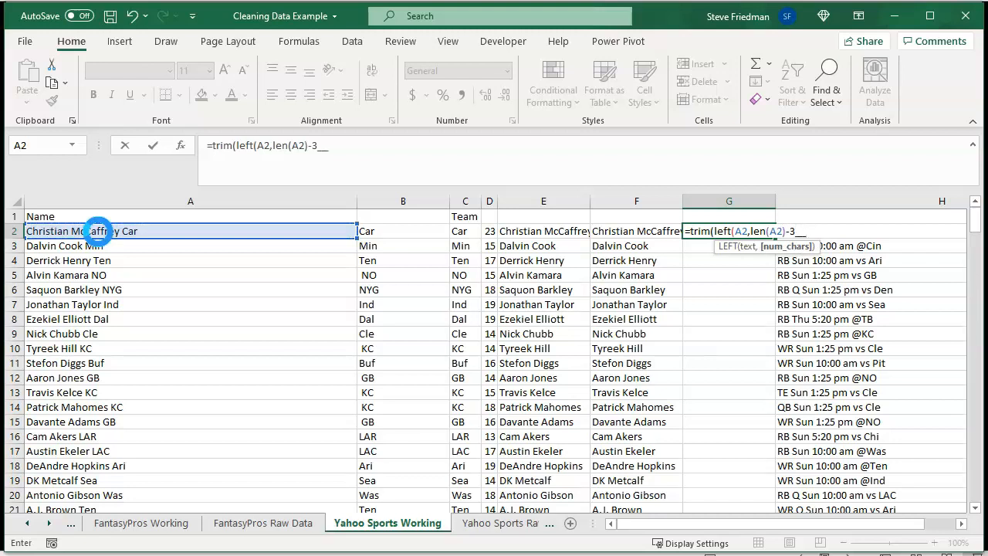
text()))
key(Return)
click(770, 232)
double_click(775, 239)
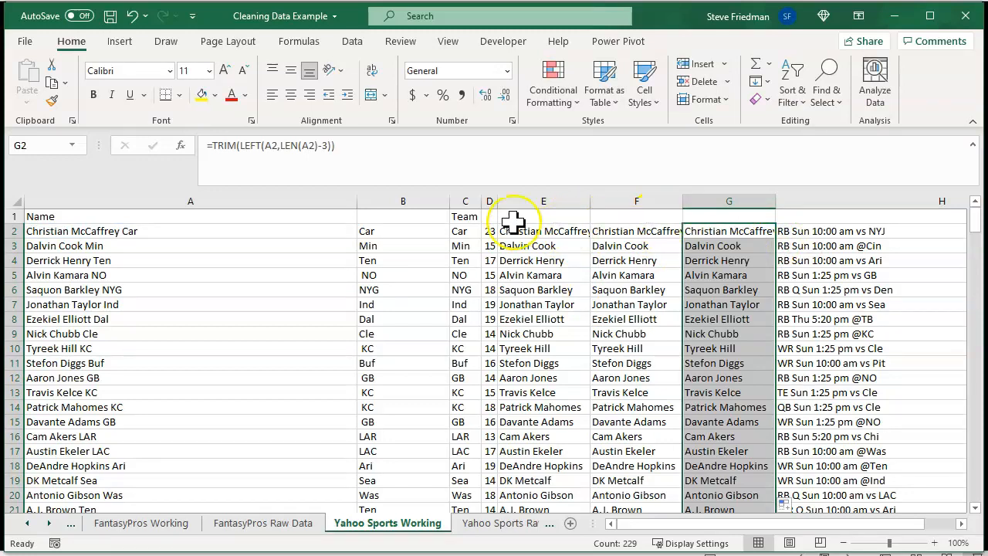
Enter the heading Name in cell F1 above the trimmed player names.
click(661, 220)
text(Name)
key(Return)
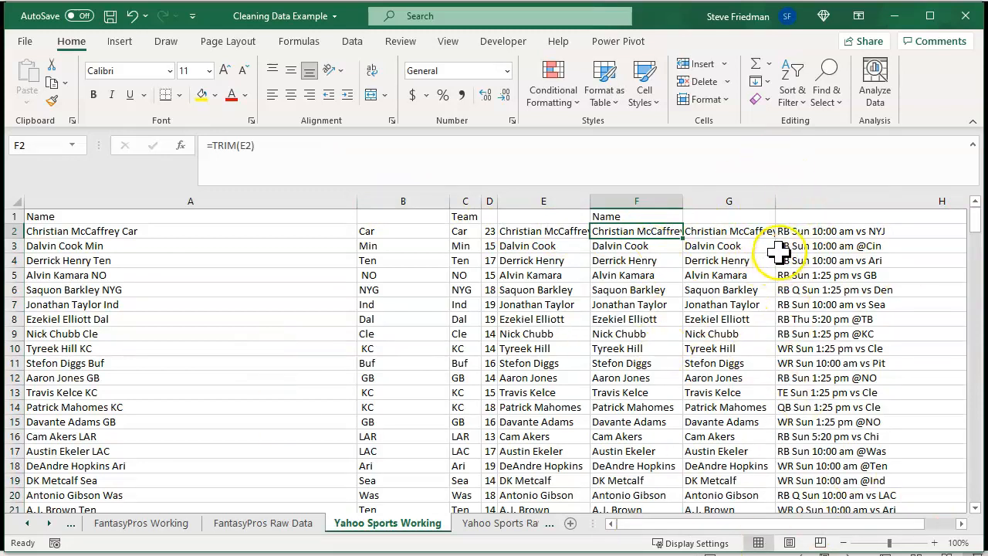
Insert nine blank columns directly after column H, which holds the position and game details, before the average pick column.
drag(767, 524, 789, 528)
scroll(528, 347, down, 1)
scroll(529, 346, down, 12)
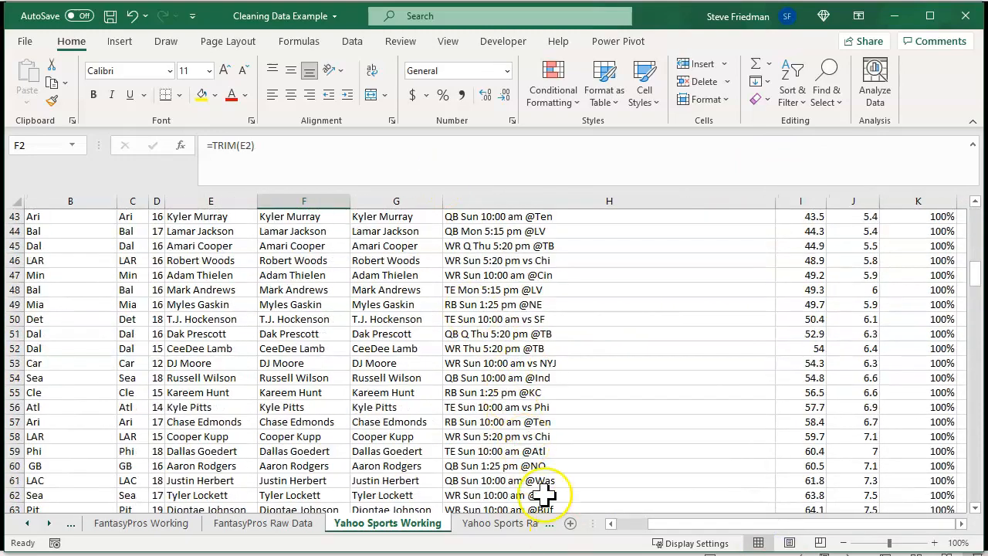
scroll(538, 463, down, 6)
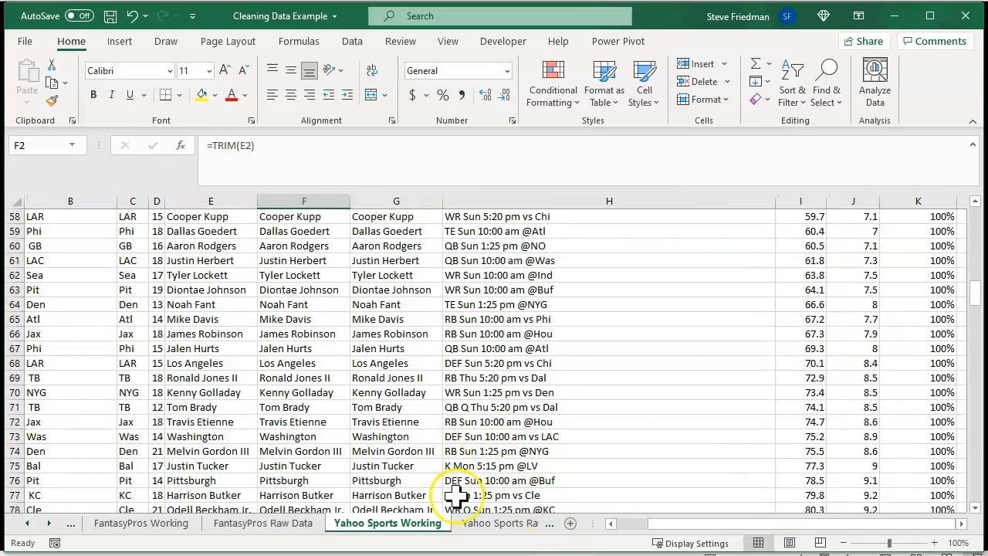
click(448, 464)
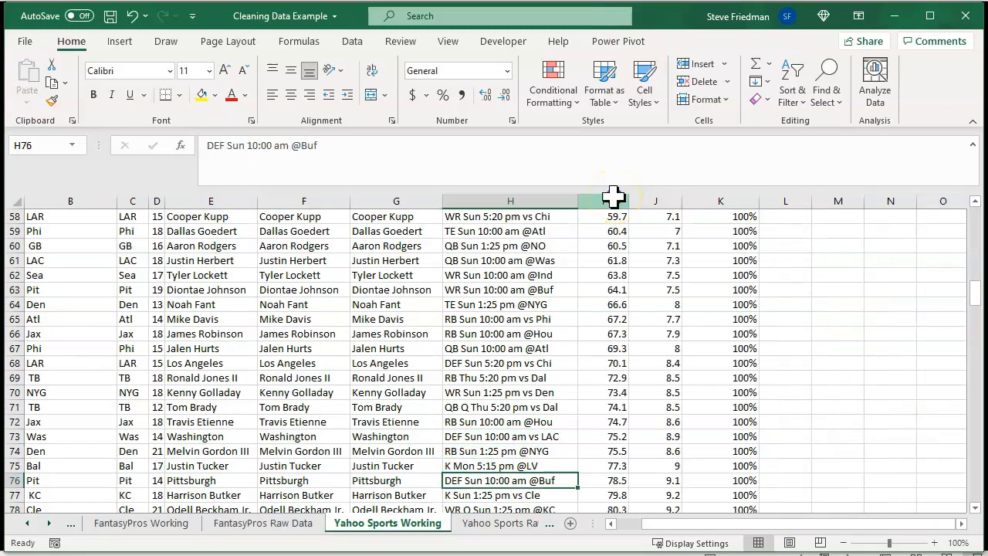
click(612, 199)
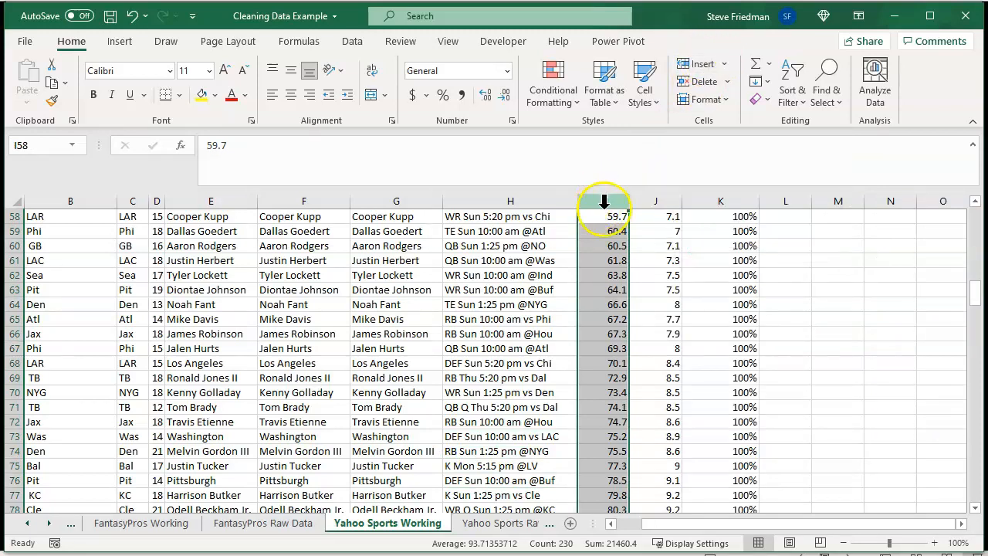
drag(599, 199, 936, 209)
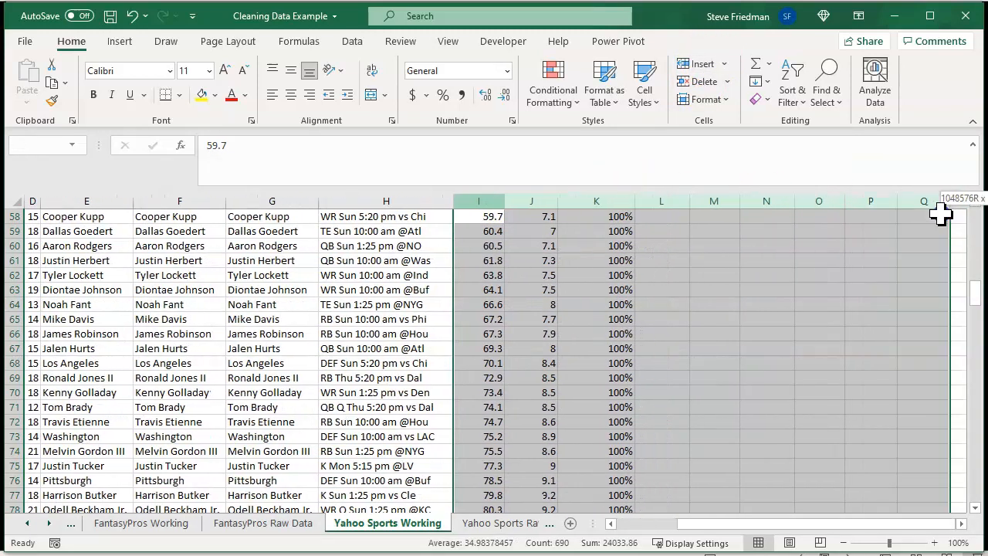
click(692, 63)
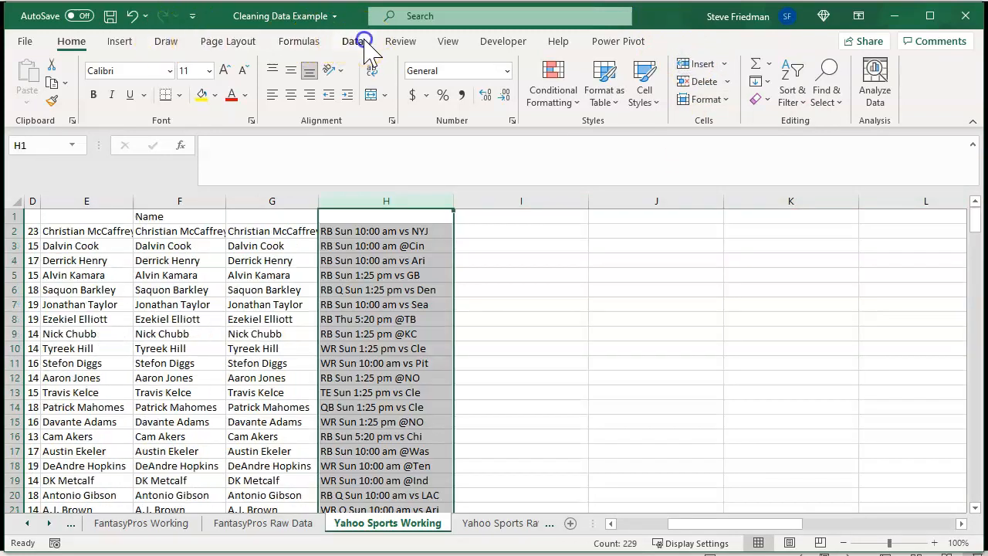
Split column H into separate columns with Text to Columns, using Delimited with Space as the only delimiter.
click(354, 41)
click(600, 83)
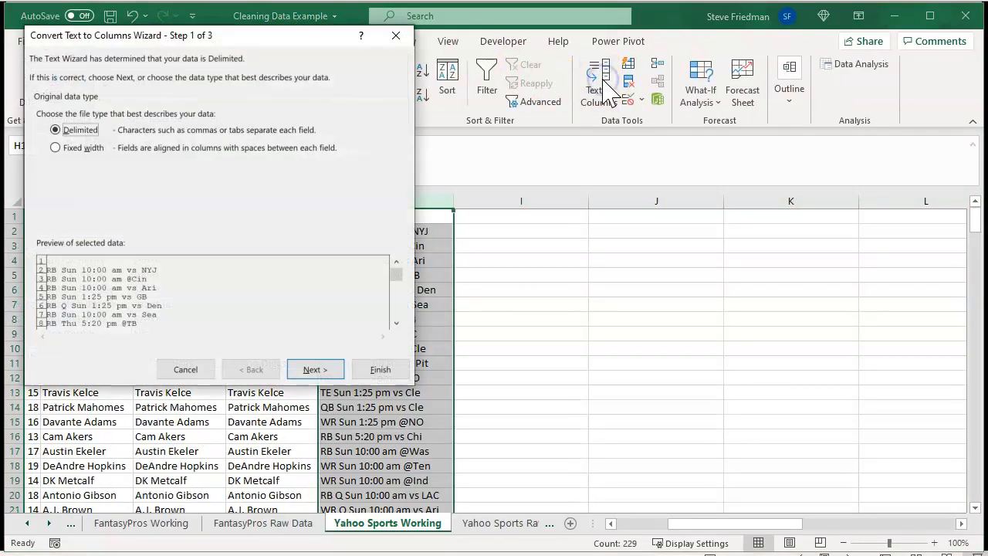
click(315, 369)
click(40, 183)
click(41, 163)
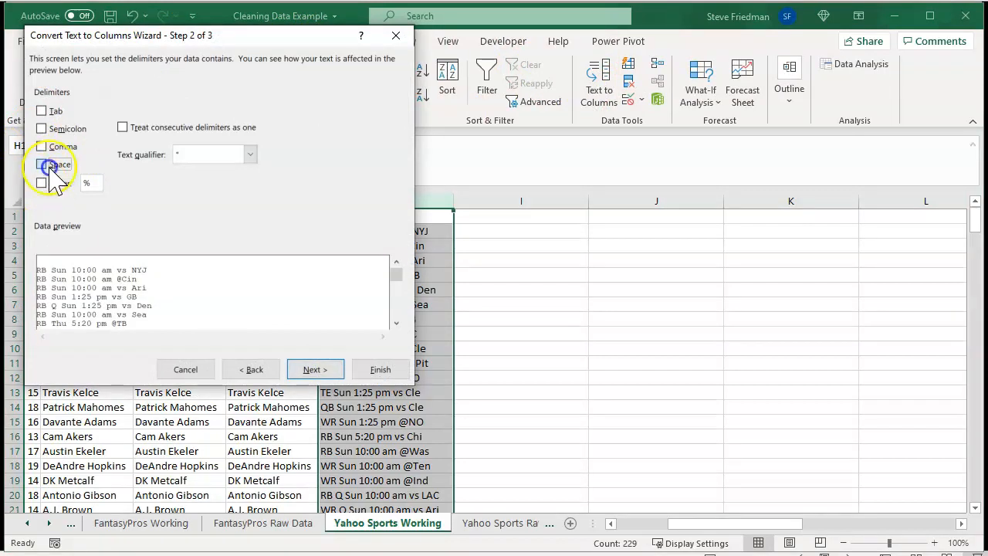
click(313, 369)
click(379, 369)
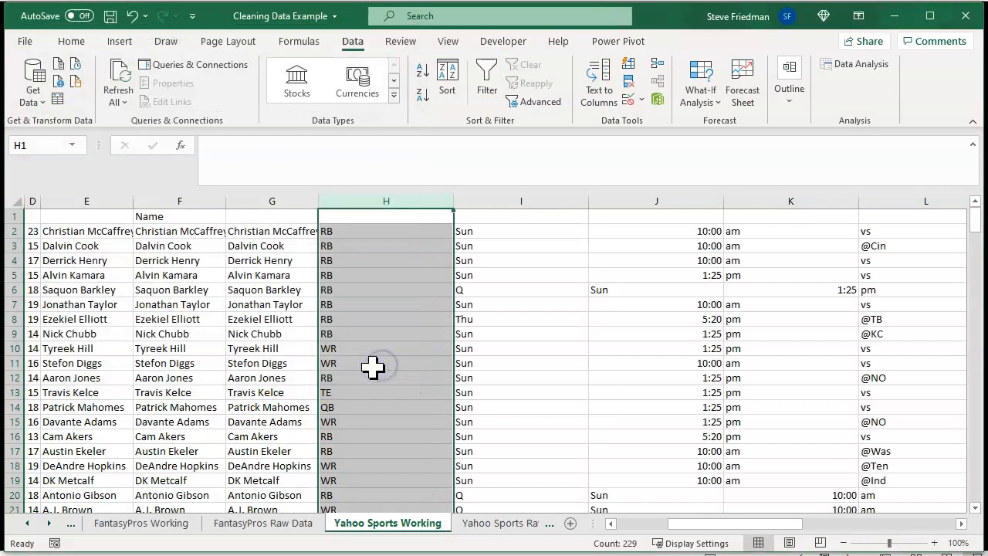
Check how the pieces split from column H are distributed across the columns to its right.
click(686, 260)
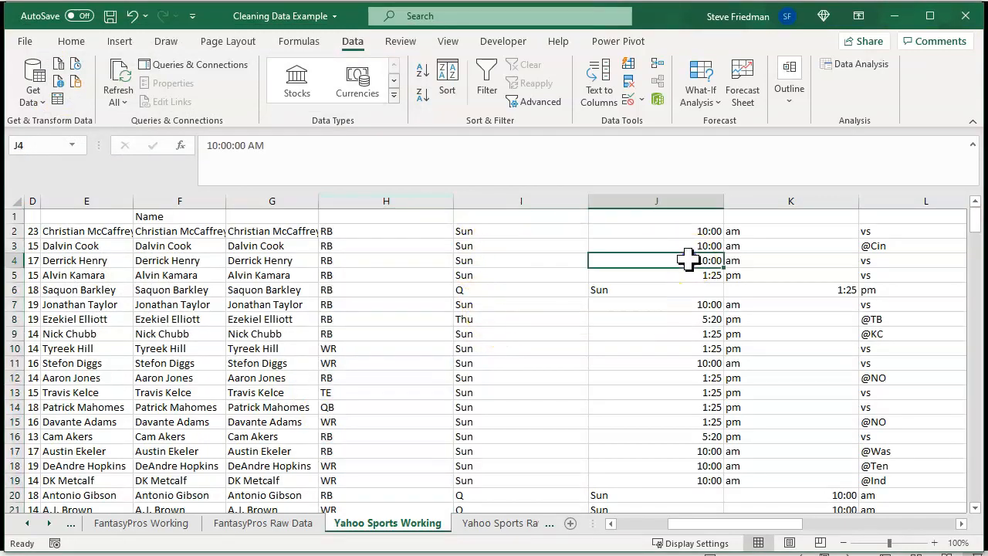
key(Right)
key(Right)
key(Right)
key(Right)
key(Right)
key(Right)
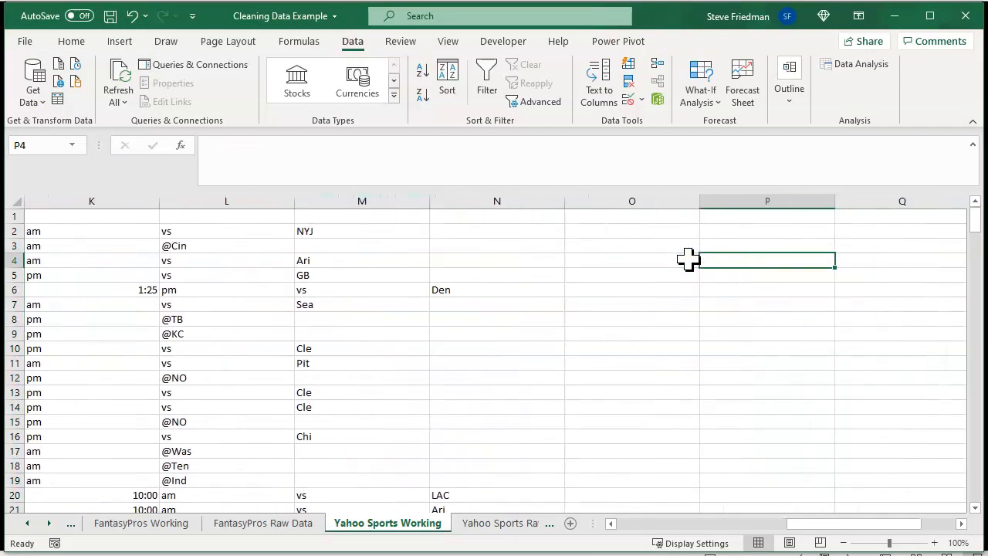
key(Left)
key(Home)
Enter the heading Position in cell H1 above the split-off position codes.
click(843, 216)
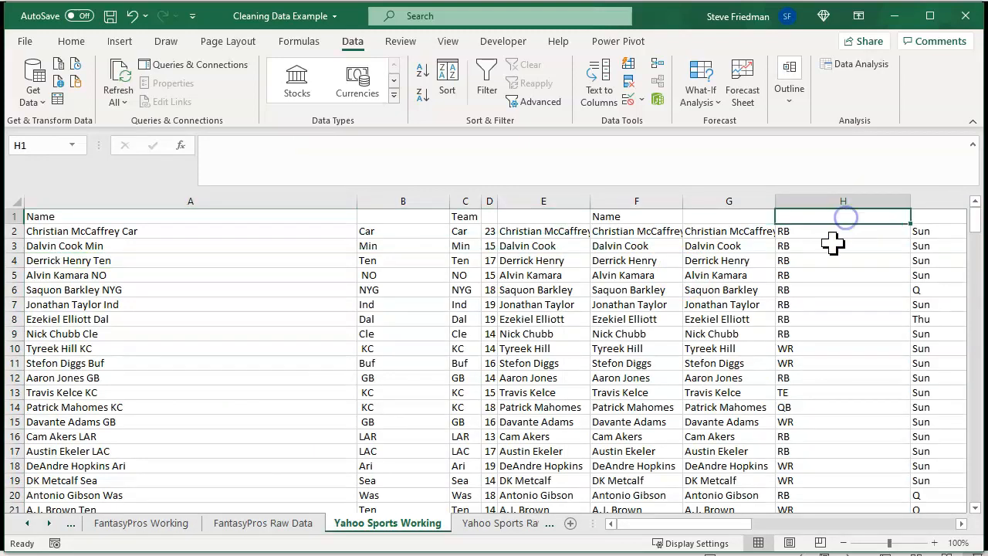
text(Position)
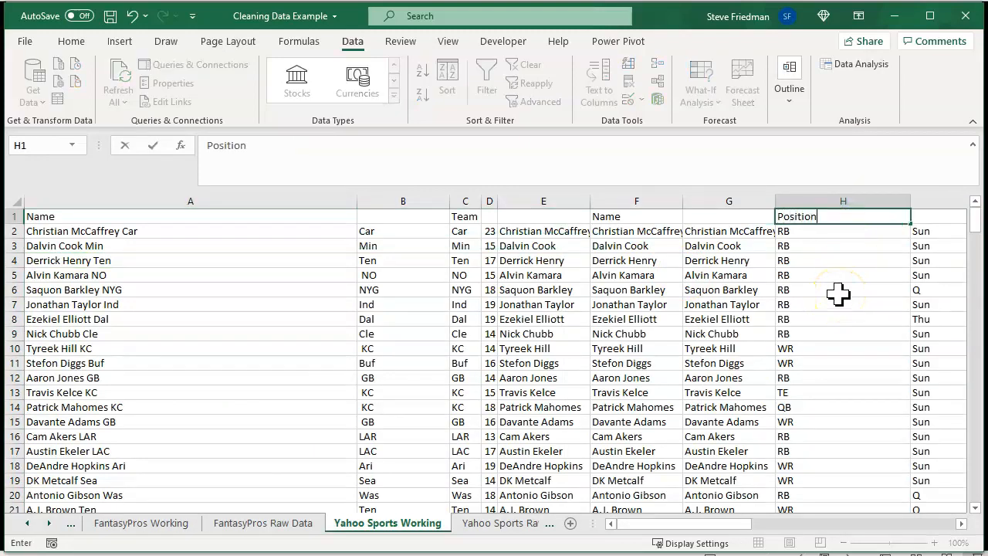
key(Return)
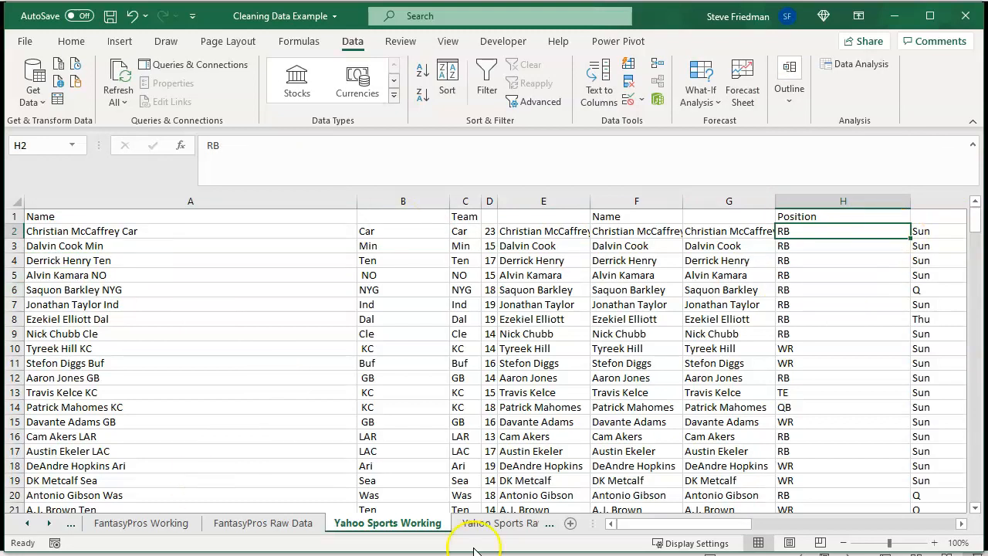
Duplicate the Yahoo Sports Working sheet and rename the copy Yahoo Sports Final.
right_click(372, 524)
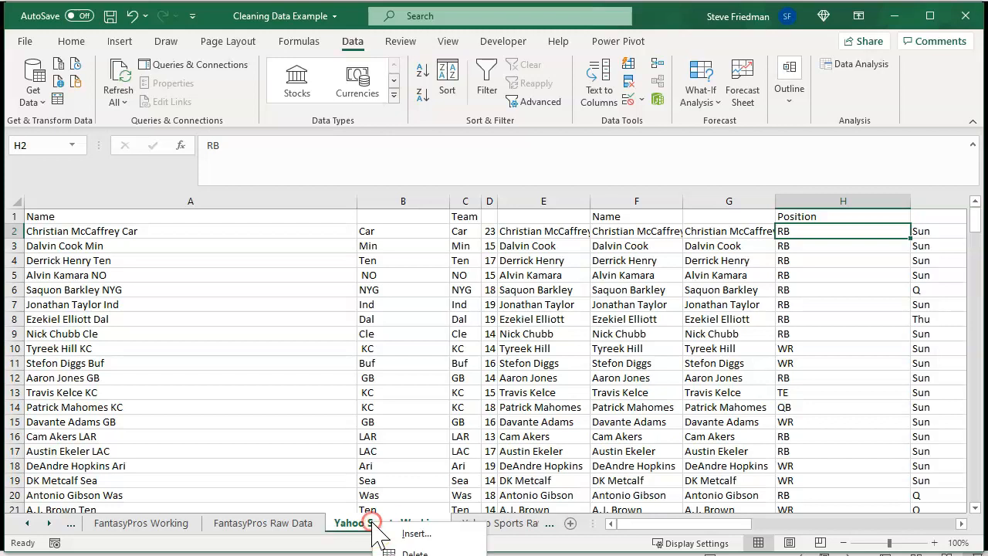
click(405, 554)
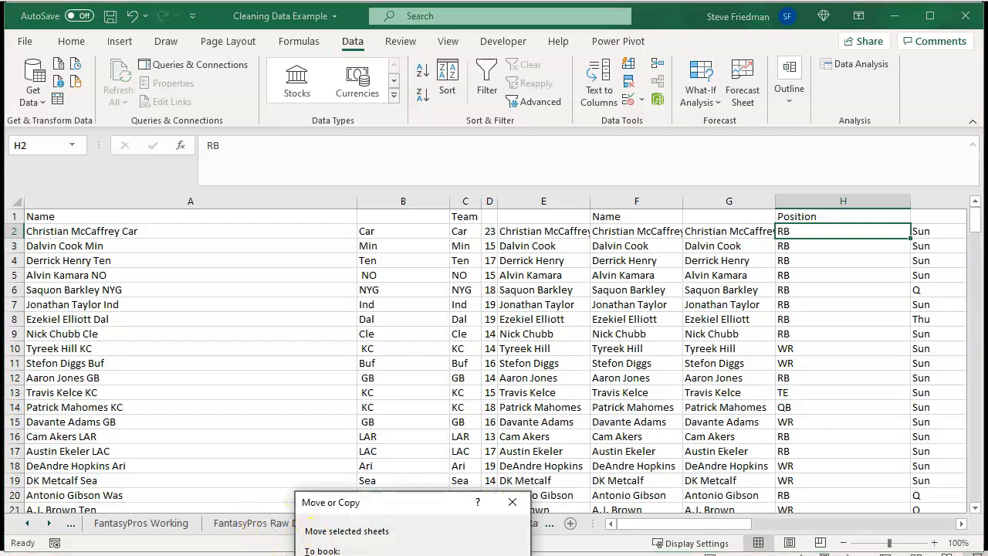
click(425, 554)
right_click(410, 528)
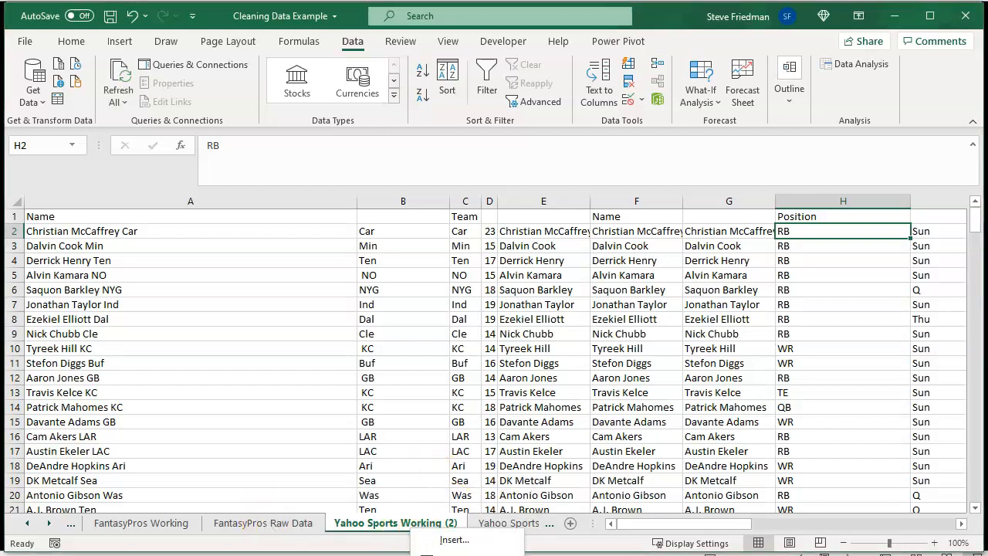
click(435, 555)
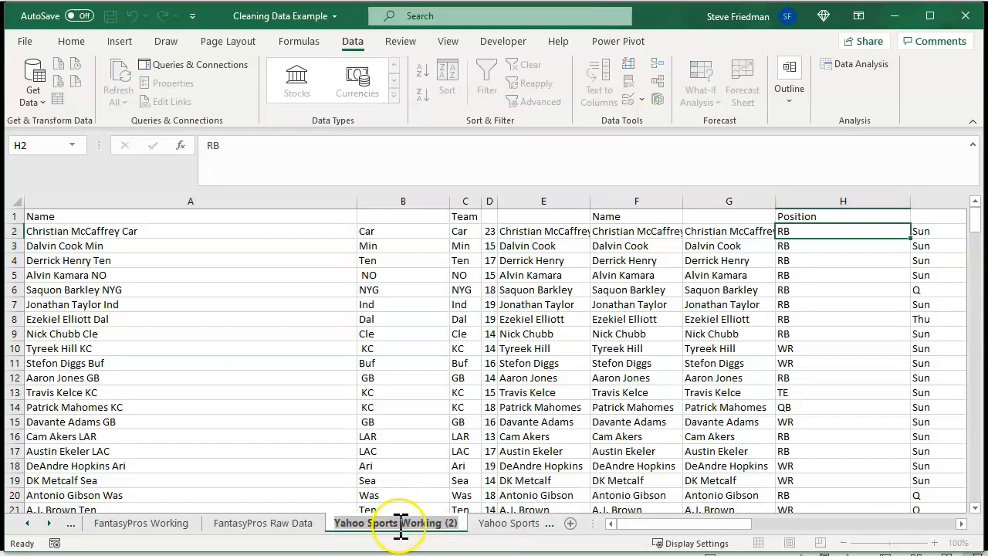
drag(399, 526, 482, 526)
text(Final)
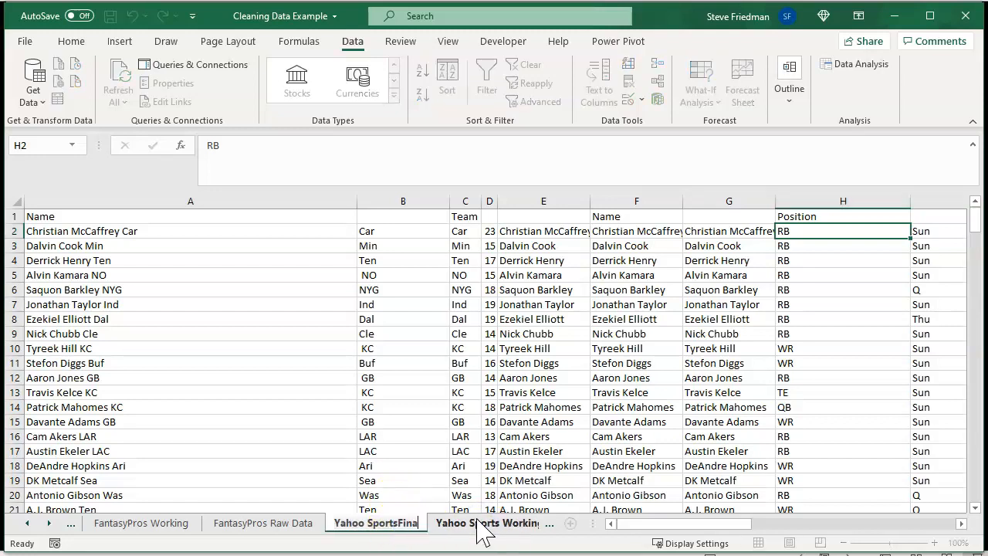
click(260, 312)
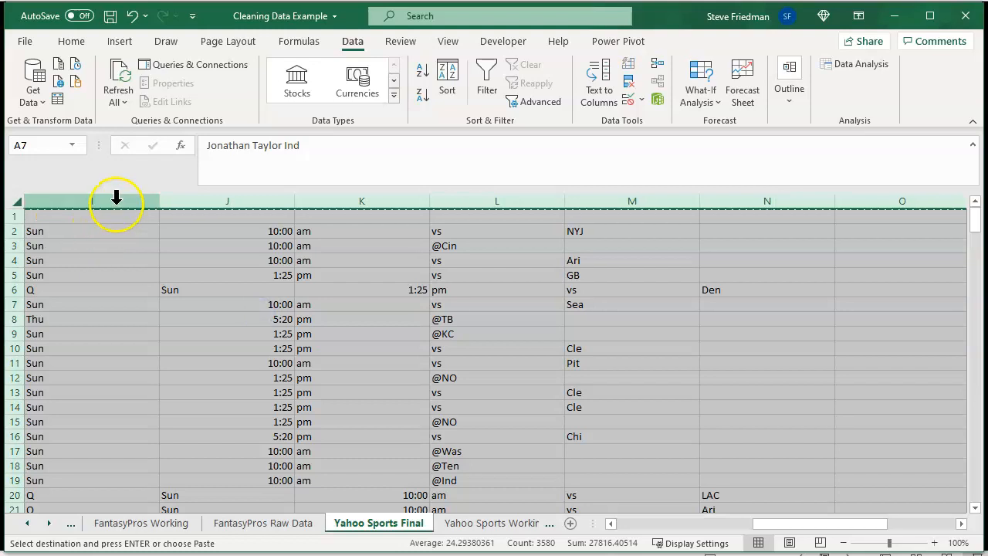
Replace all formulas on the Yahoo Sports Final sheet with their values by pasting the whole sheet over itself.
right_click(115, 203)
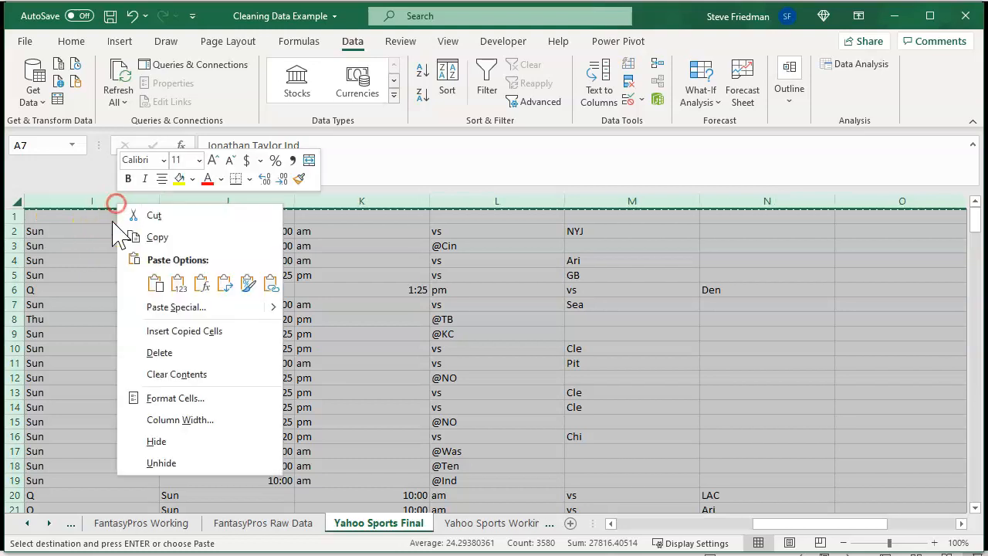
click(178, 284)
scroll(177, 275, left, 5)
click(143, 274)
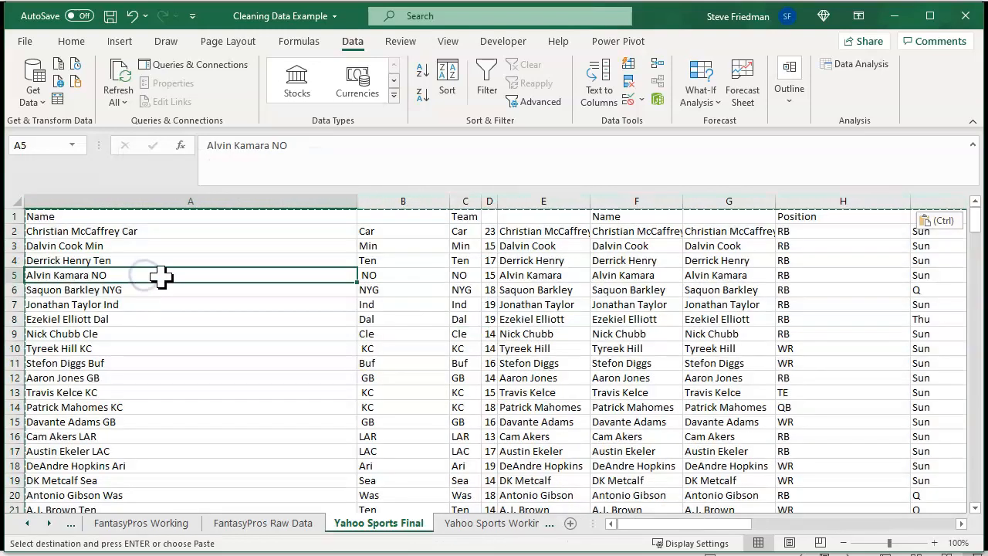
Delete the original name and raw team columns, the length and untrimmed name columns, and the unlabelled duplicate name column.
click(193, 202)
drag(307, 204, 379, 206)
click(706, 82)
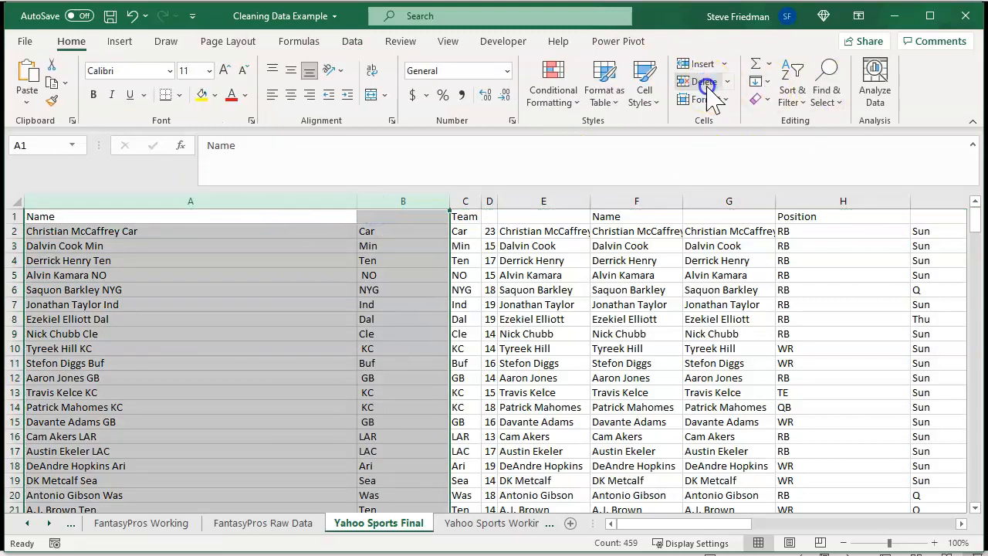
drag(66, 199, 110, 203)
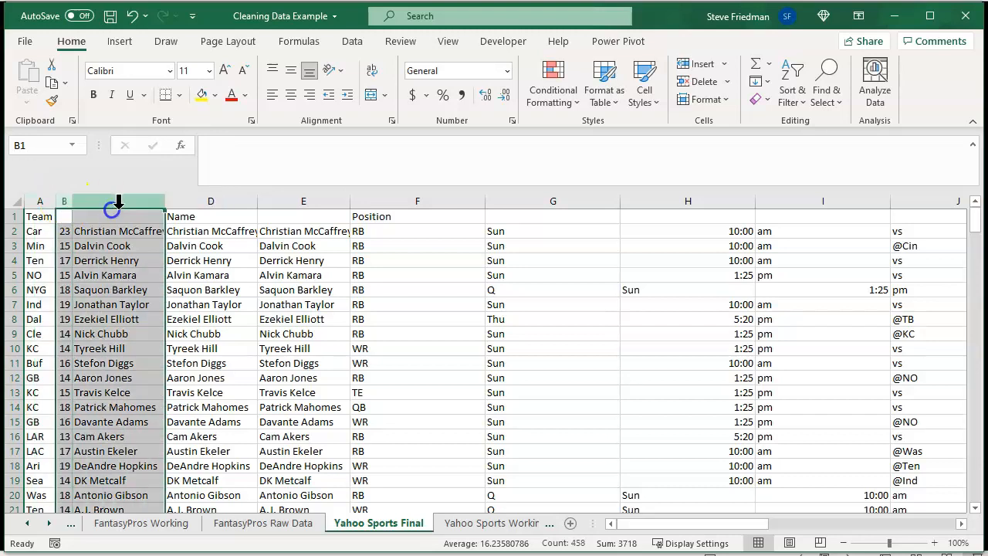
click(704, 82)
click(224, 199)
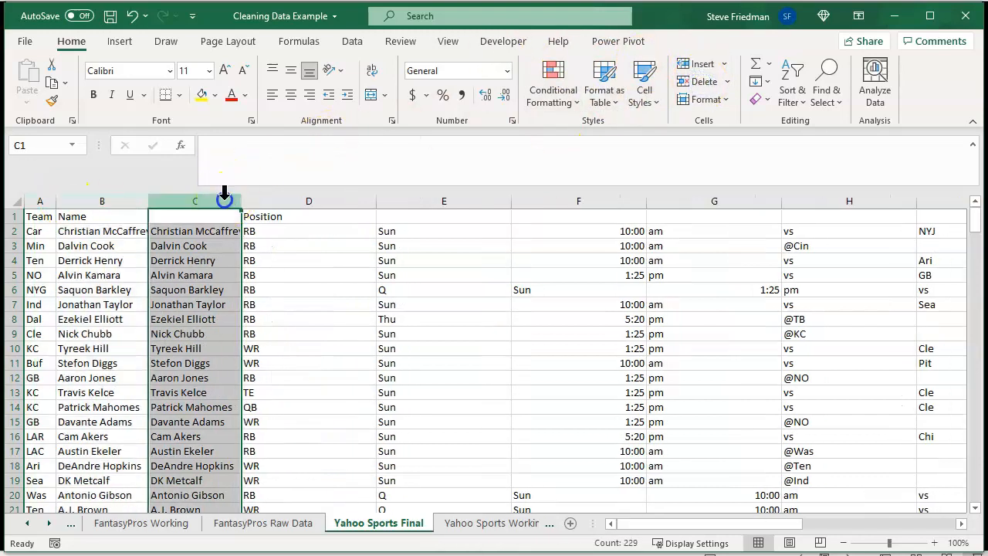
click(702, 83)
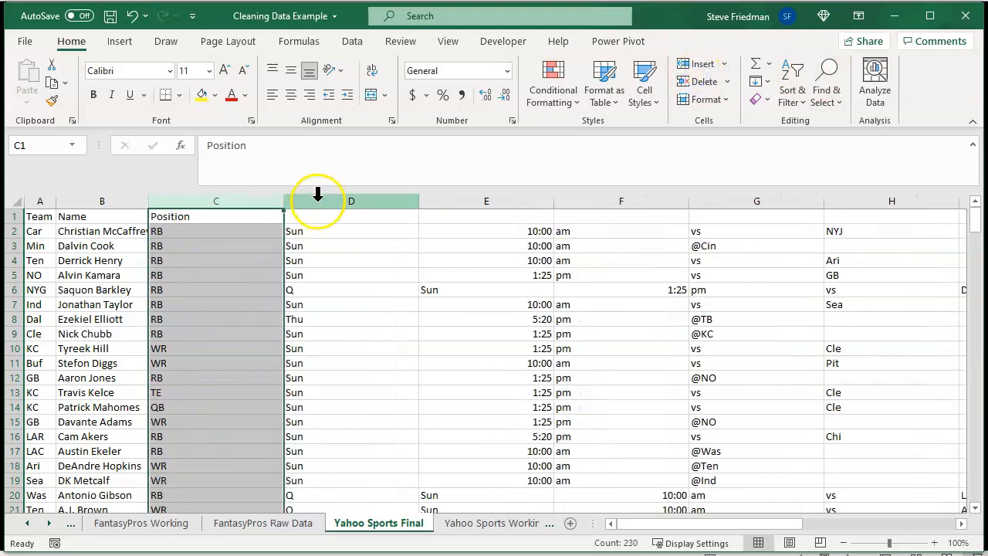
Delete columns D through L, which hold the leftover game details and blanks between Position and Avg Pick.
drag(317, 199, 478, 255)
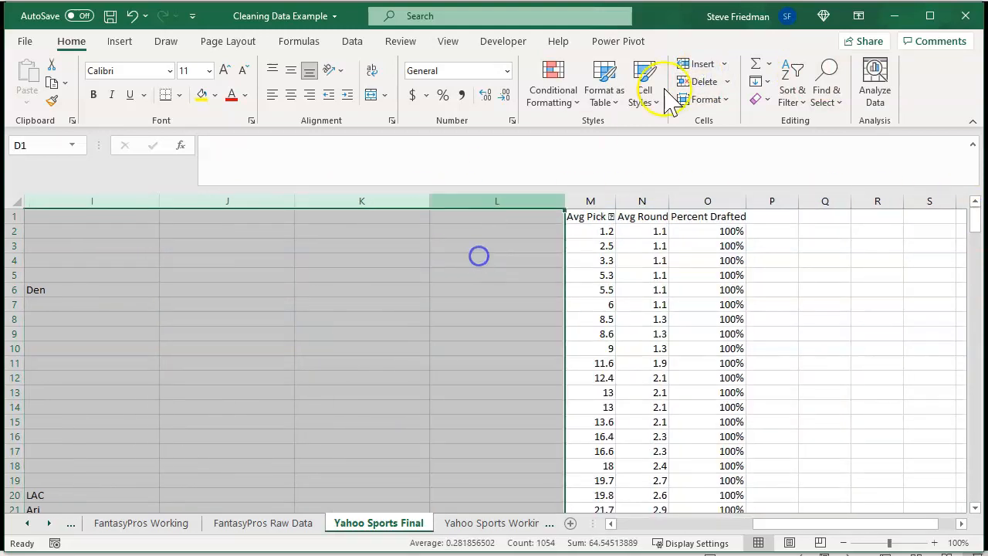
click(702, 81)
click(373, 362)
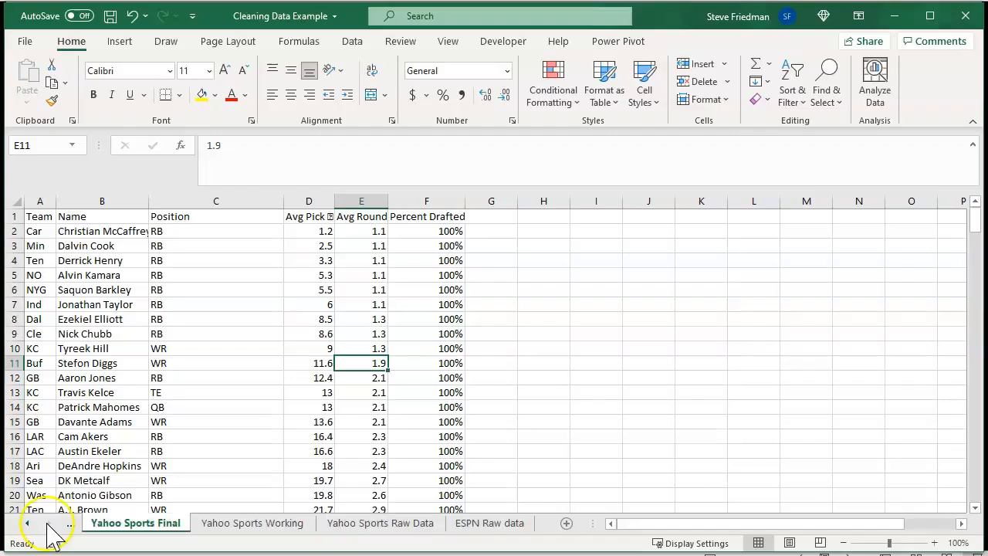
Duplicate the ESPN Raw data sheet and rename the copy ESPN Working.
click(500, 523)
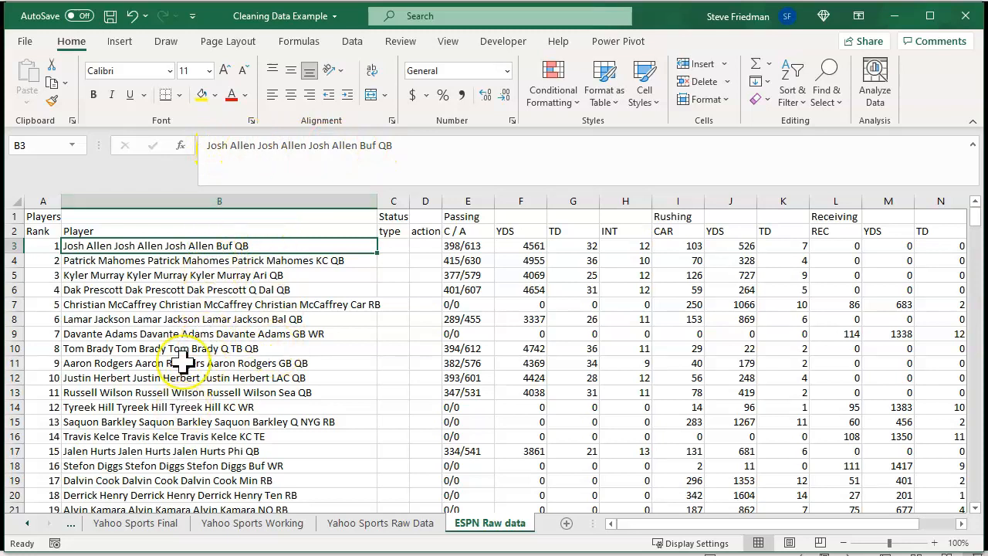
scroll(182, 359, down, 4)
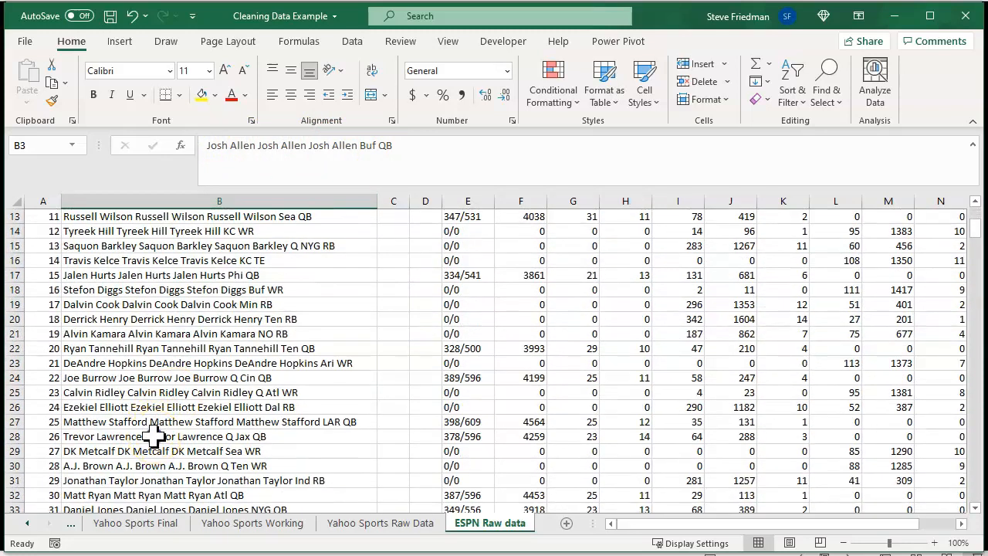
click(153, 436)
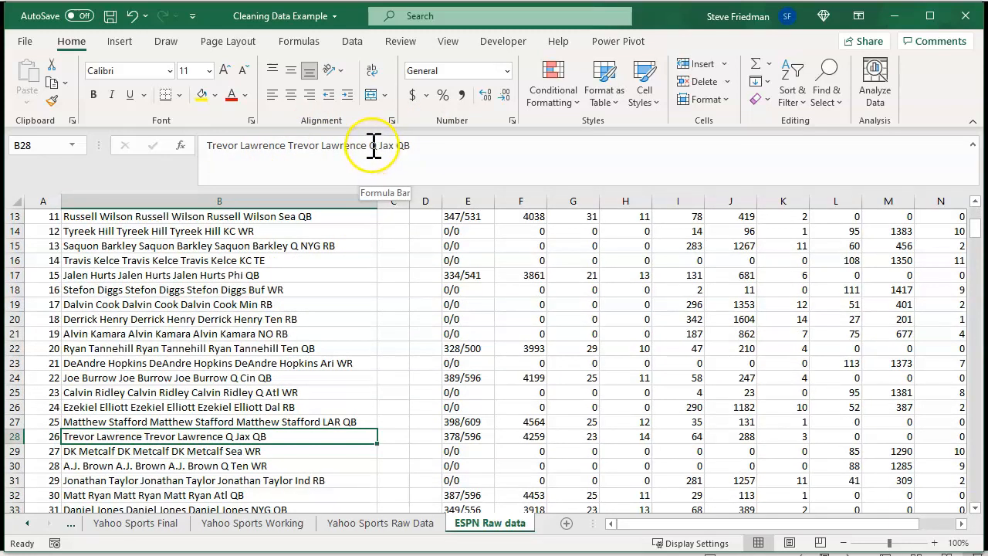
scroll(331, 309, up, 4)
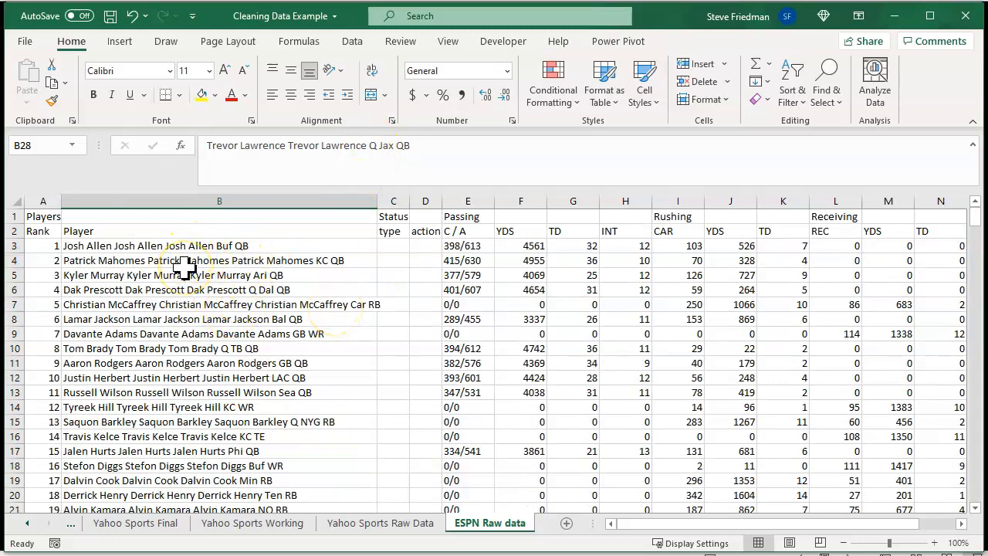
click(222, 243)
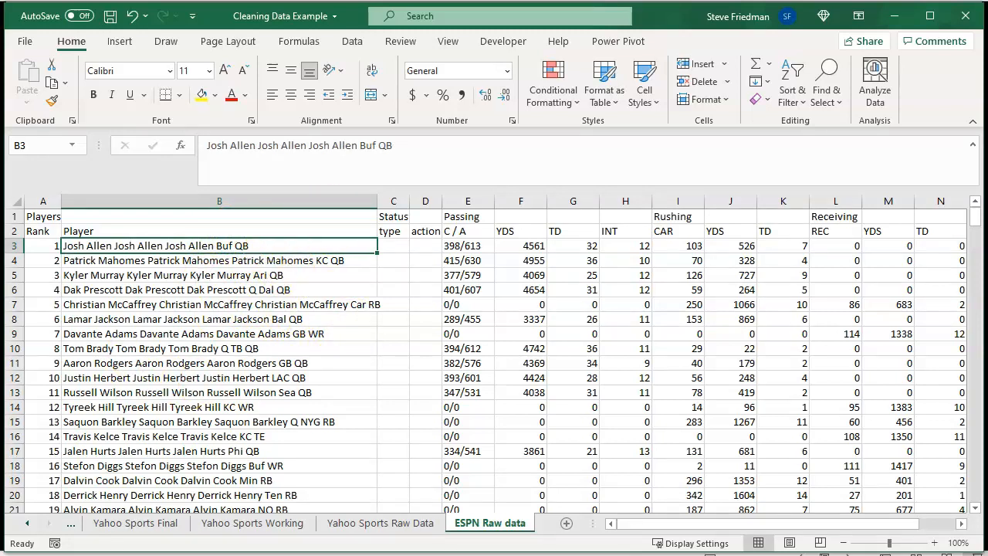
right_click(466, 525)
click(525, 555)
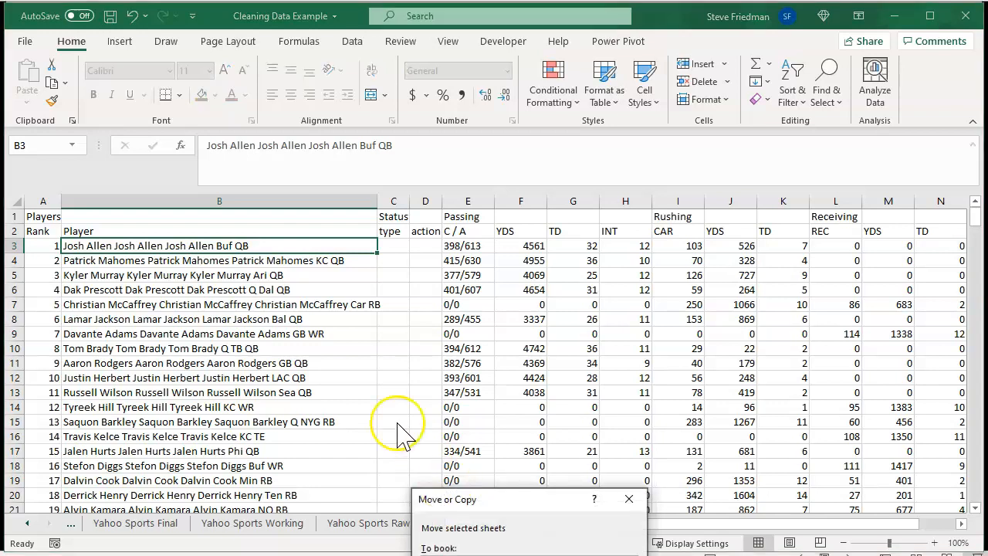
double_click(379, 523)
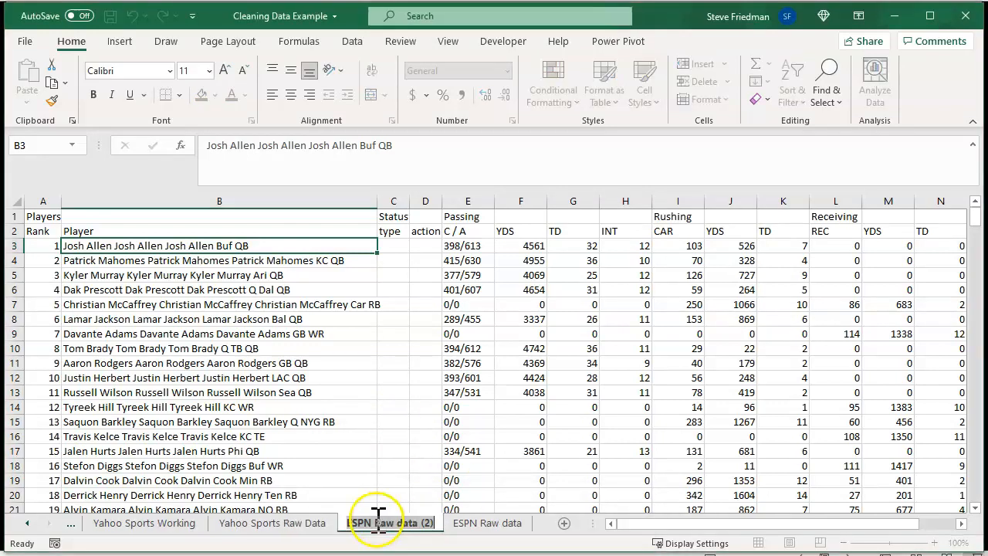
drag(375, 523, 446, 529)
text(Working)
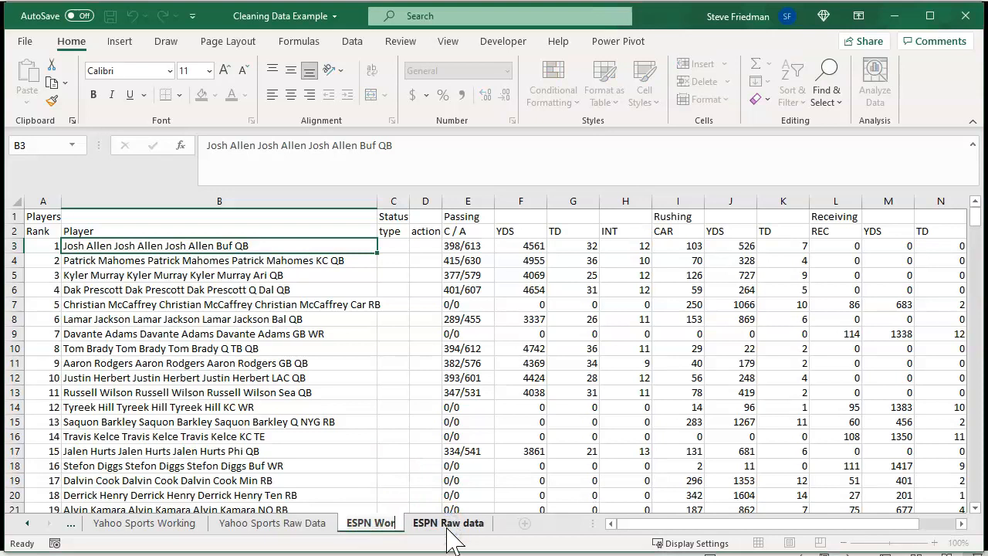
key(Return)
Add filters to the header row in row 2 of the ESPN Working sheet.
drag(17, 230, 15, 219)
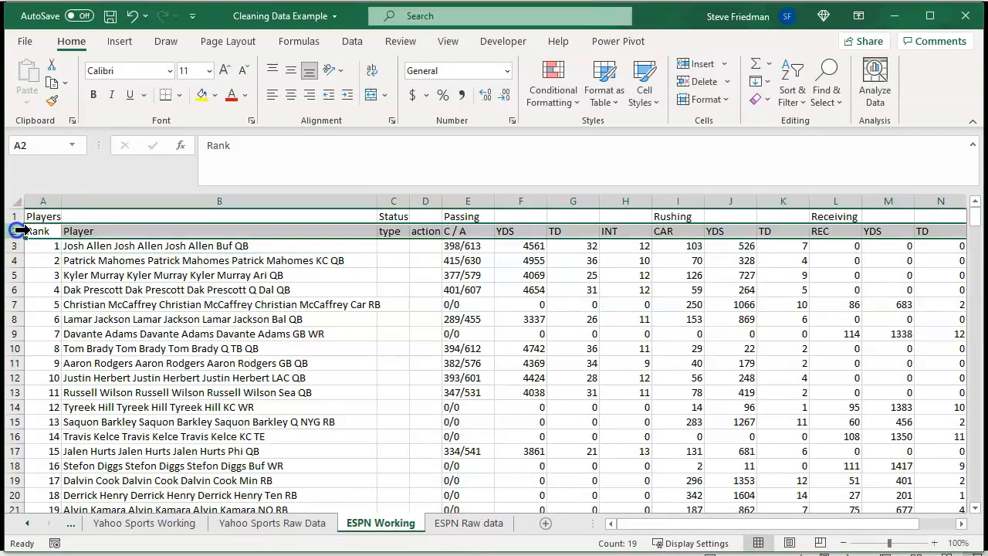
click(795, 77)
click(814, 192)
click(347, 392)
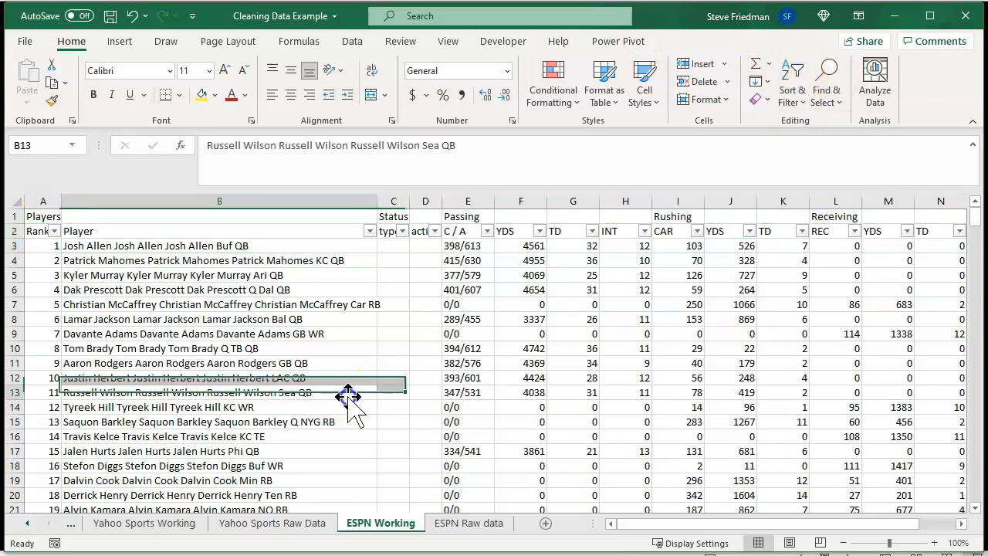
Insert 17 blank columns between the Player and Status type columns and narrow them all.
drag(393, 200, 855, 218)
click(698, 65)
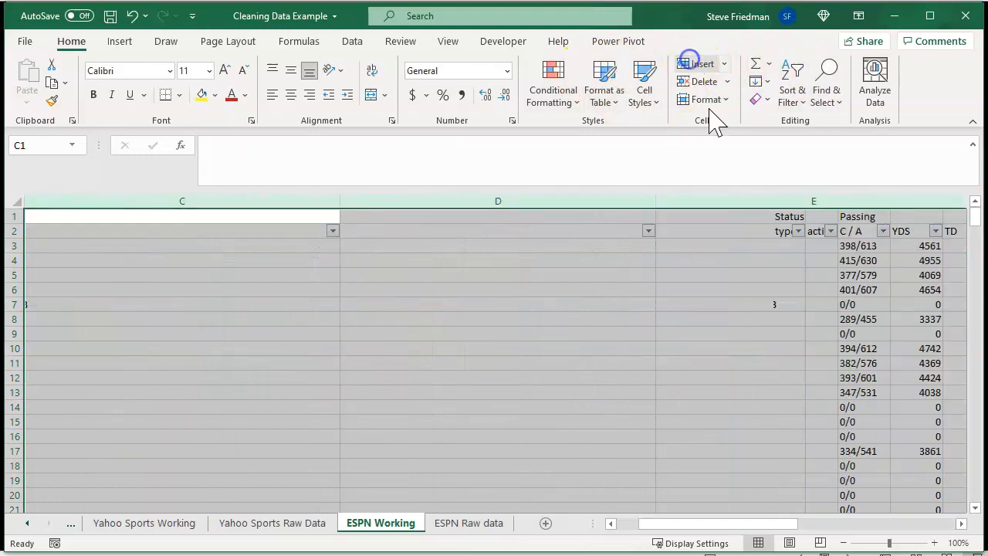
drag(341, 202, 91, 218)
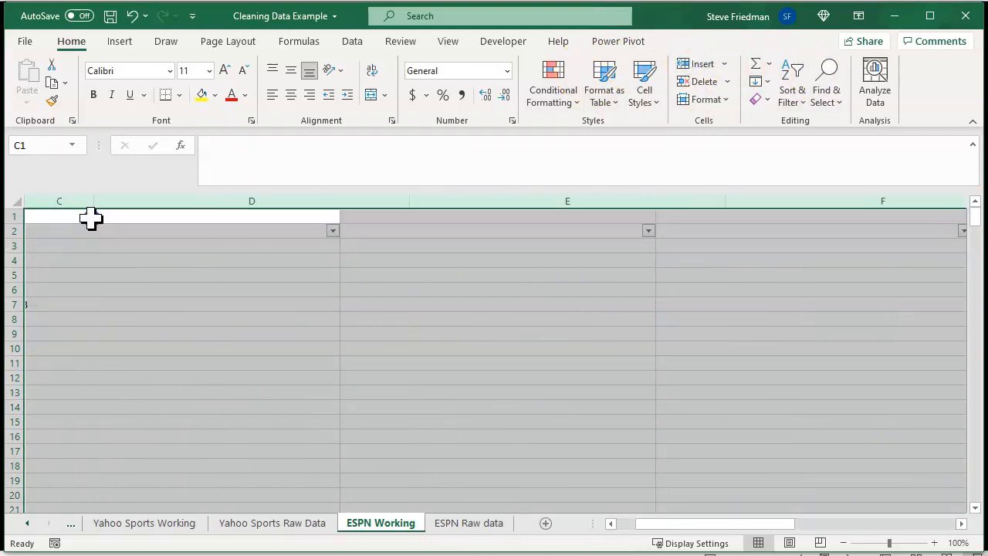
Split the Player column with Text to Columns, delimited by spaces with consecutive delimiters treated as one, and autofit column B.
click(289, 200)
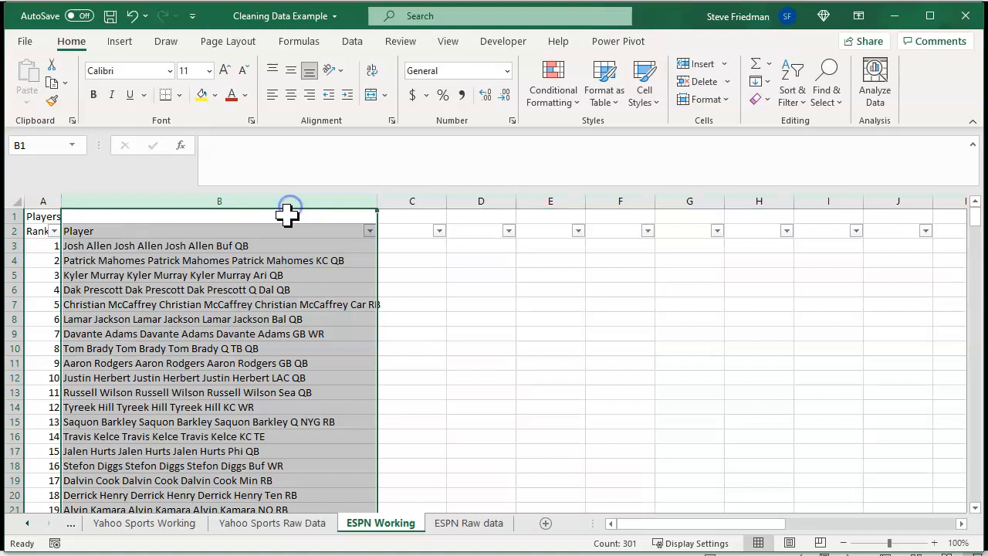
click(367, 44)
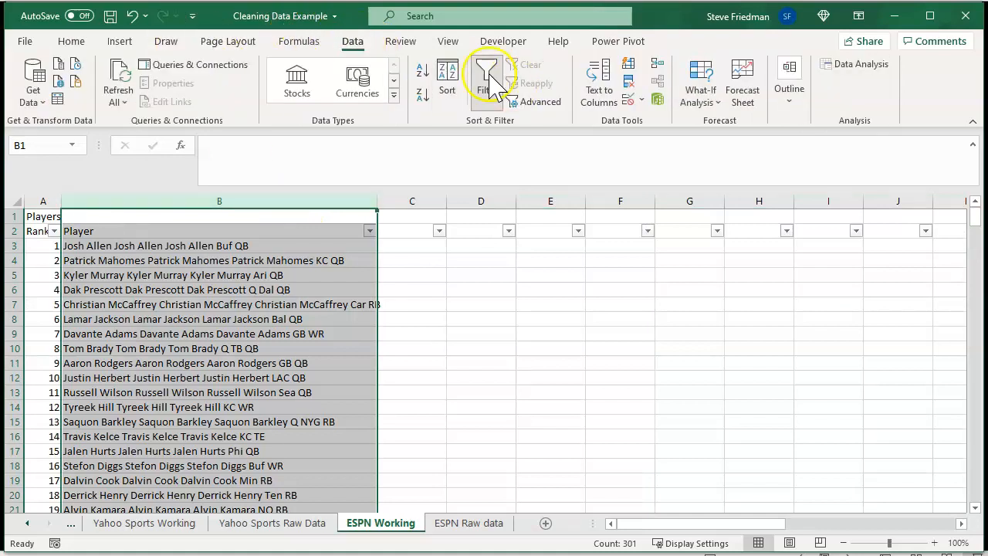
click(594, 85)
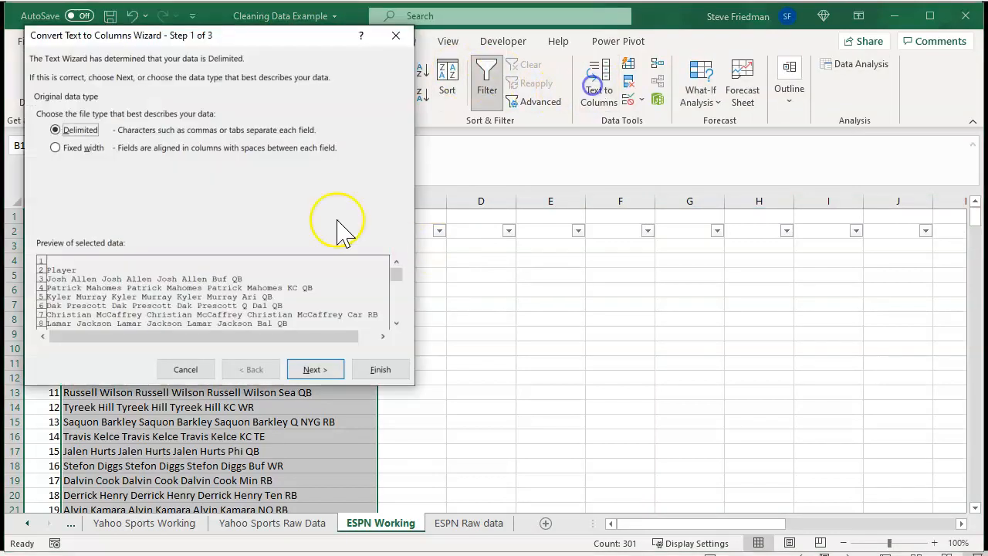
click(305, 372)
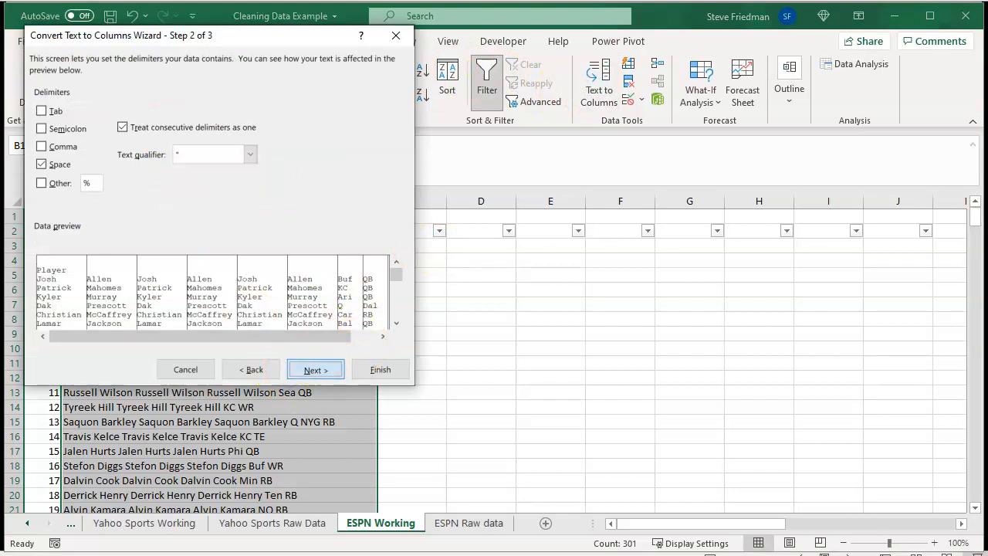
click(315, 368)
click(381, 370)
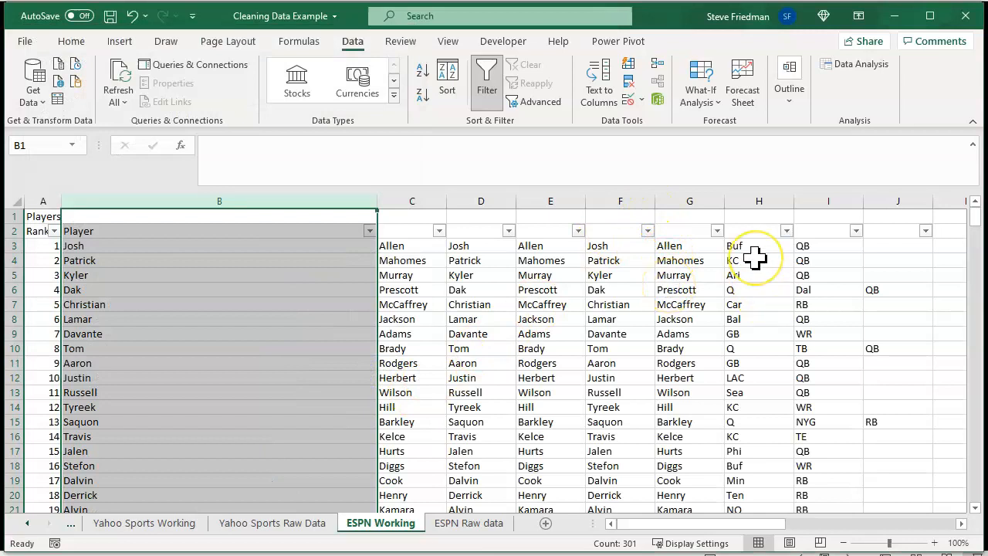
double_click(378, 201)
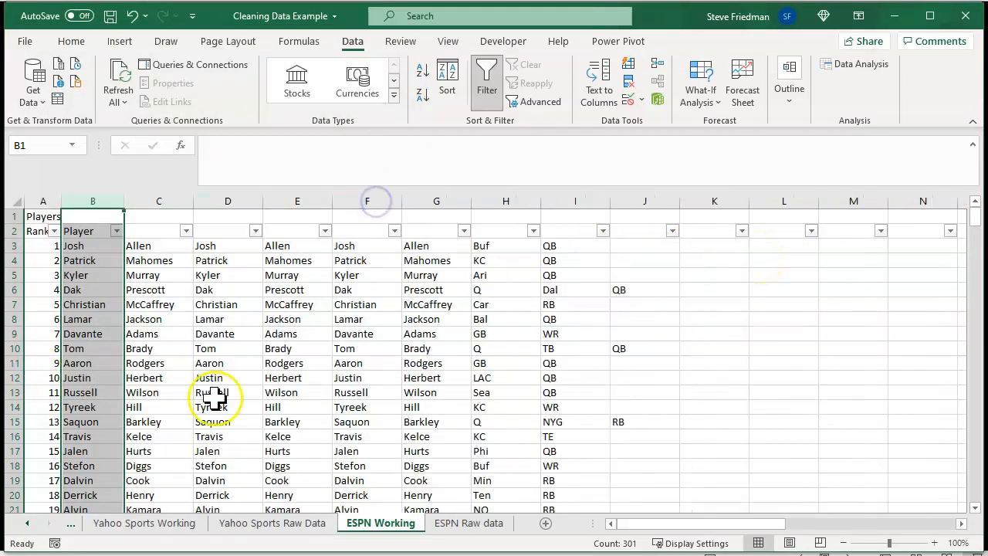
Examine the filter value lists of columns K through N to see how far the split player text extends.
scroll(523, 351, down, 1)
scroll(571, 336, up, 1)
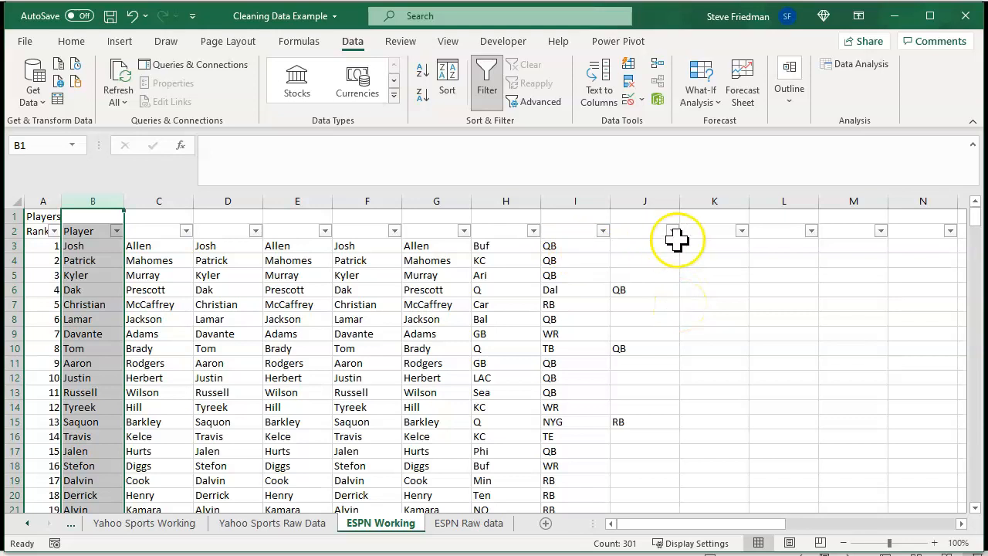
click(742, 230)
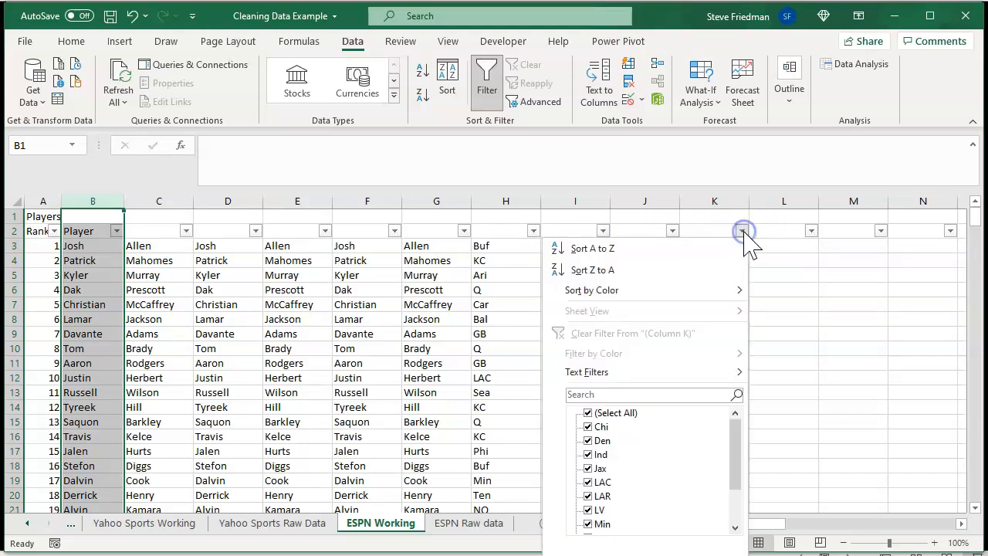
click(741, 231)
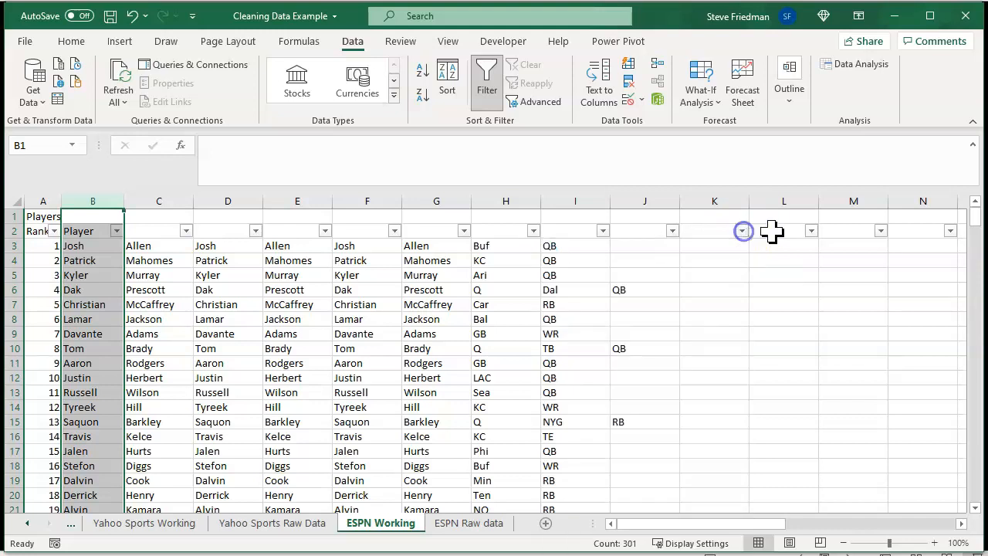
click(811, 230)
click(811, 231)
click(880, 231)
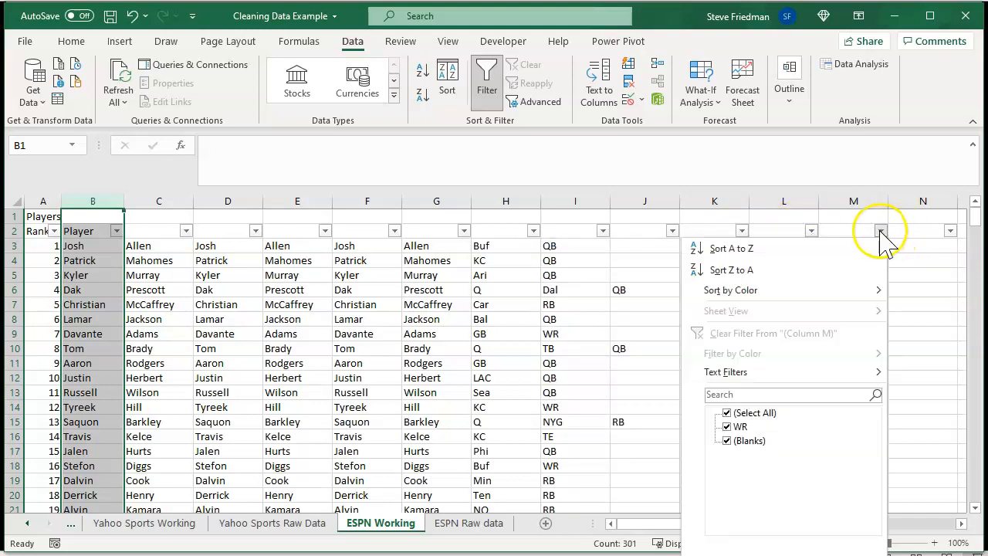
click(949, 230)
click(950, 230)
click(949, 231)
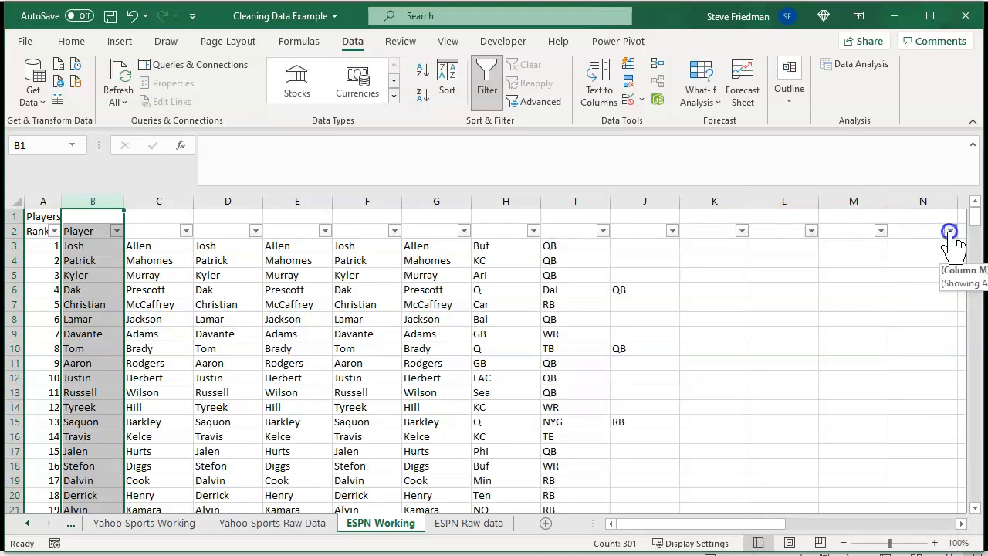
click(880, 231)
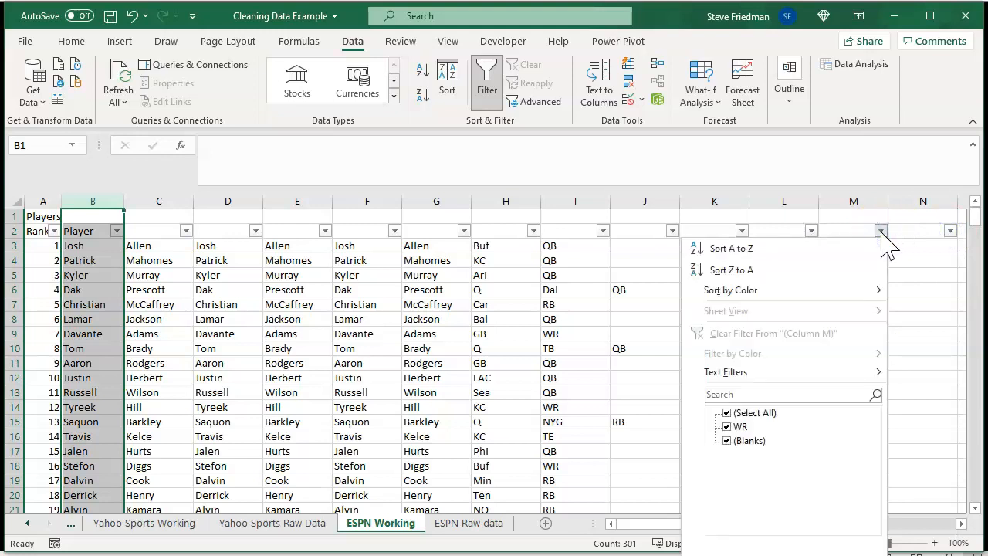
click(881, 231)
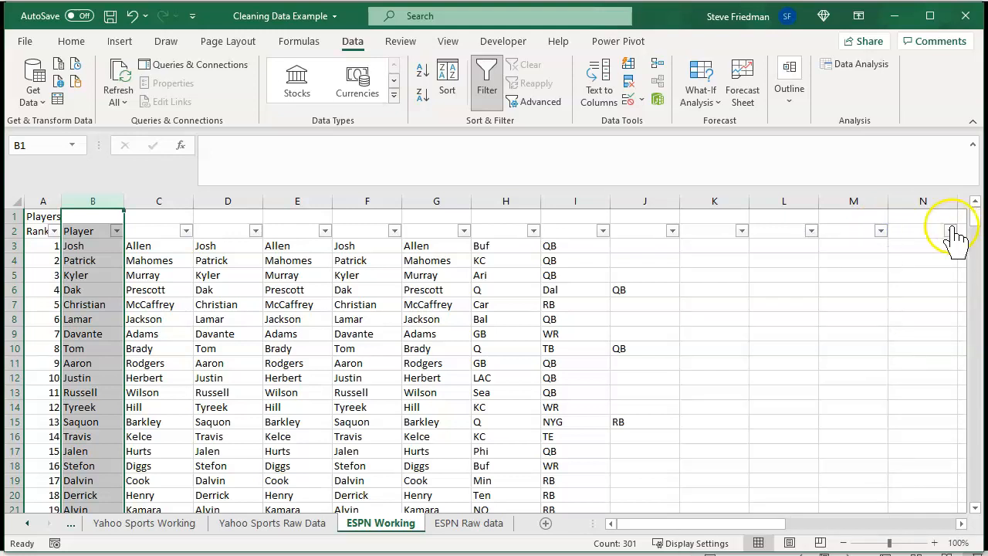
click(950, 231)
click(950, 230)
click(918, 246)
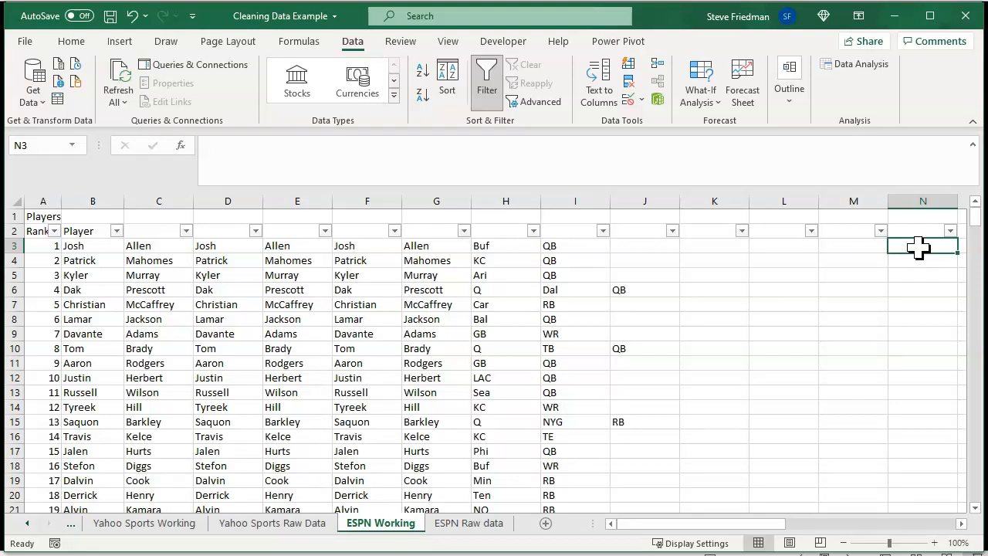
click(880, 230)
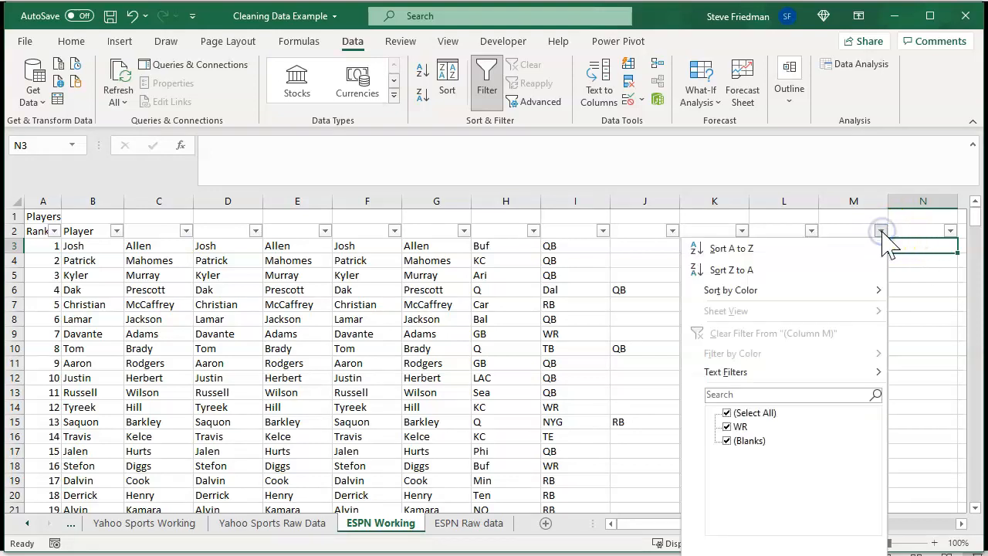
click(880, 231)
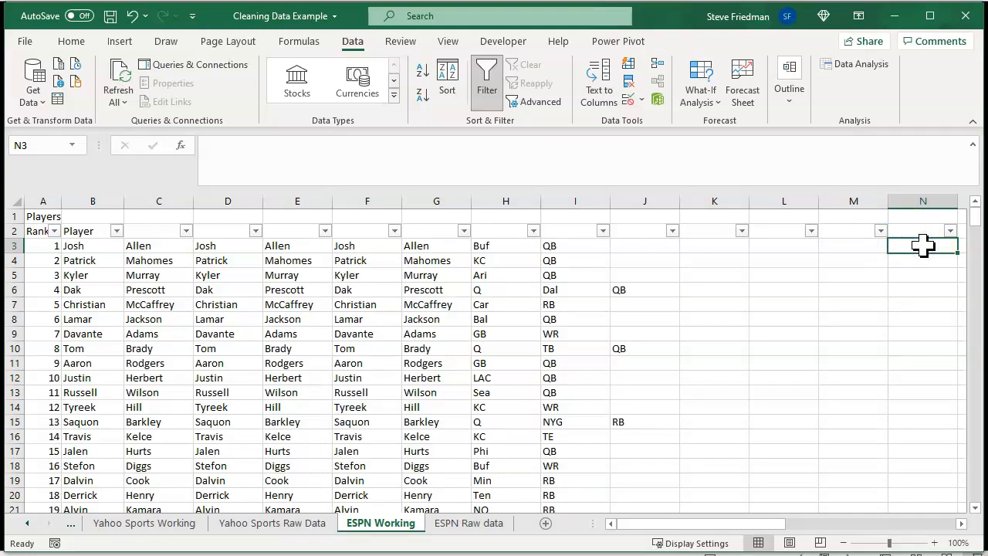
Enter the formula =COUNTA(B3:M3) in cell N3 to count the split text pieces for the first player.
text(=)
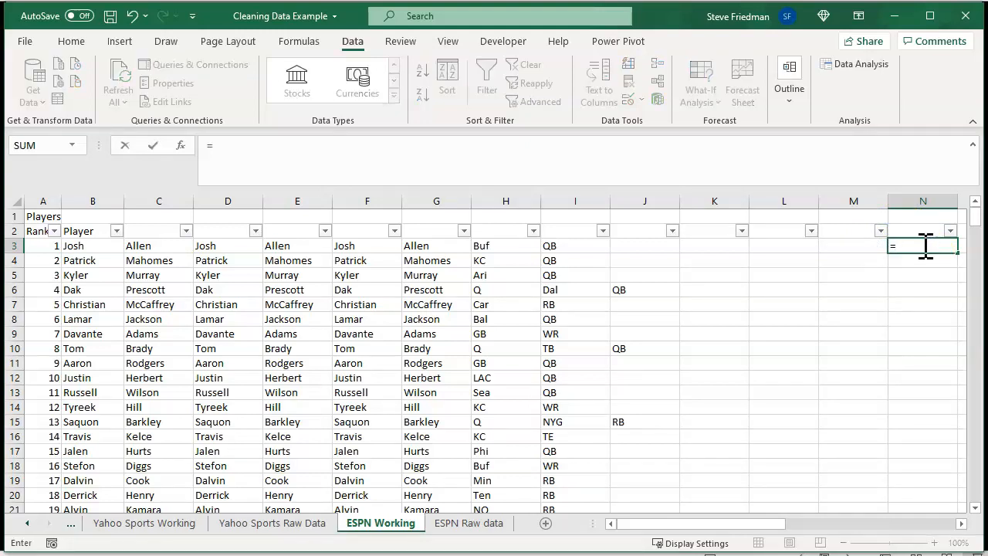
text(counta)
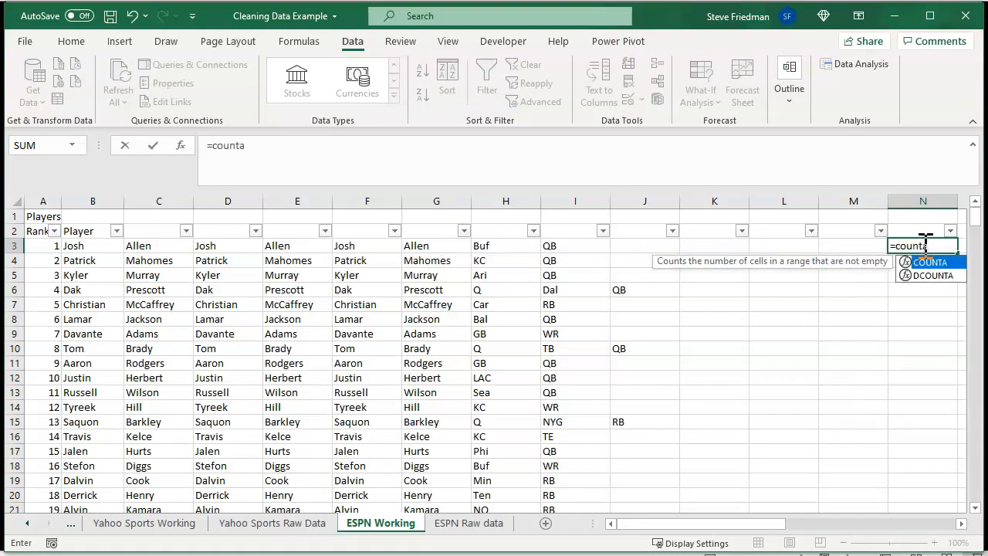
click(923, 245)
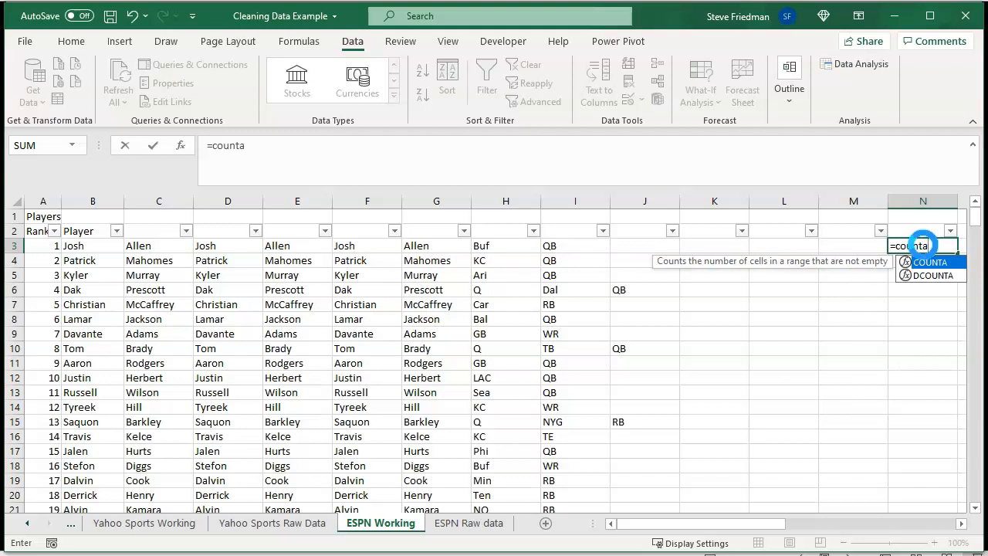
text(()
key(Left)
key(shift+Left)
key(shift+Left)
key(shift+Left)
key(shift+Left)
key(shift+Left)
key(shift+Left)
key(shift+Left)
key(shift+Left)
key(shift+Left)
key(shift+Left)
key(shift+Left)
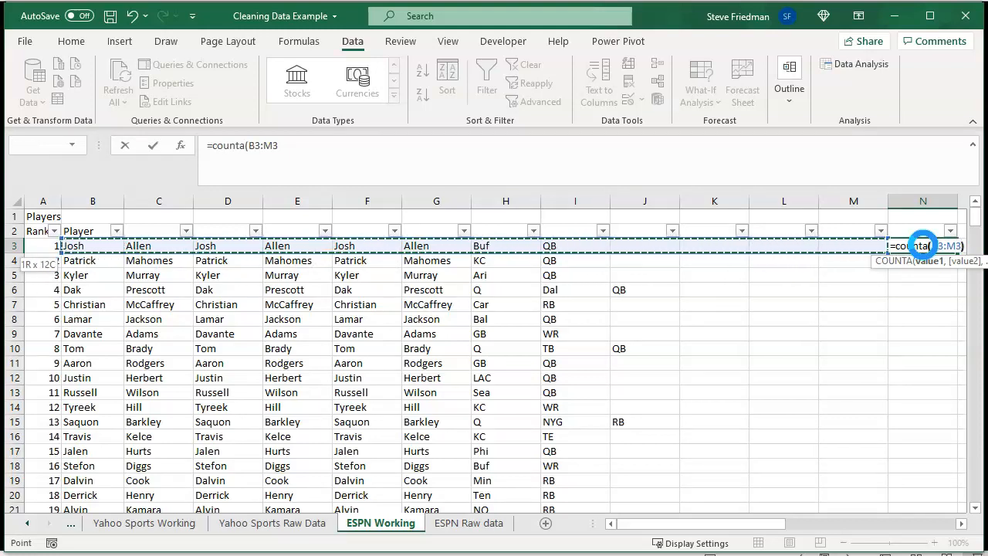
key(ctrl+Return)
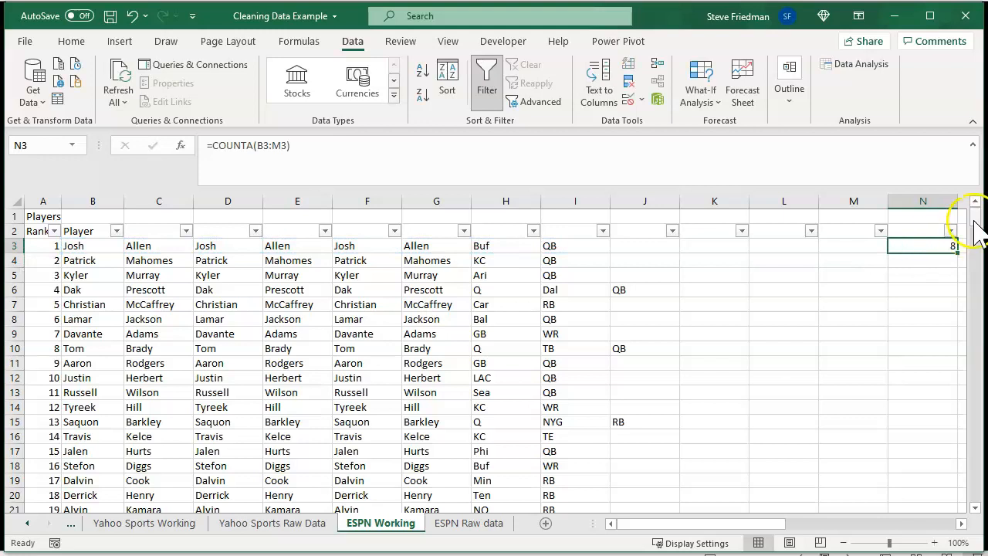
Fill the COUNTA formula down column N for all players and autofit columns B through N.
drag(973, 227, 923, 495)
drag(683, 228, 571, 232)
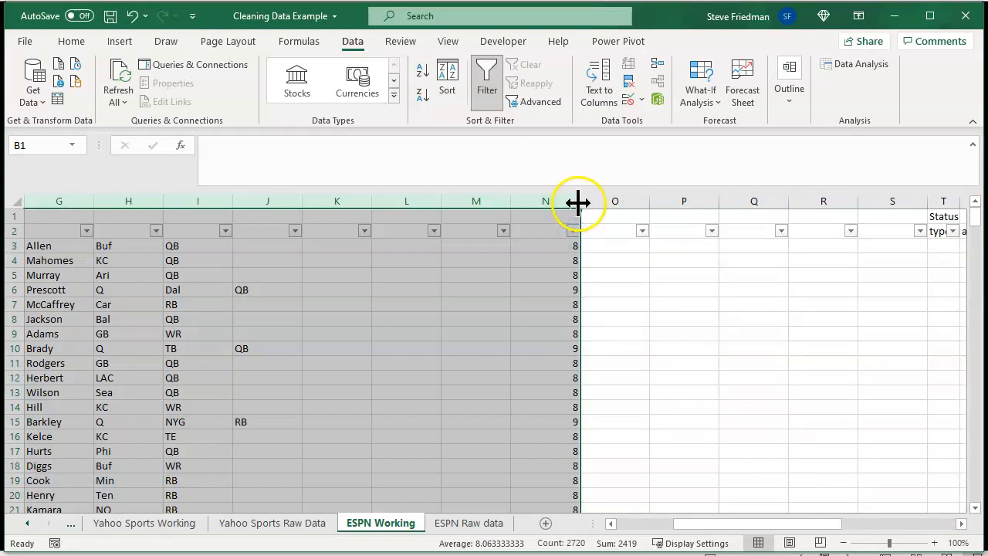
double_click(578, 202)
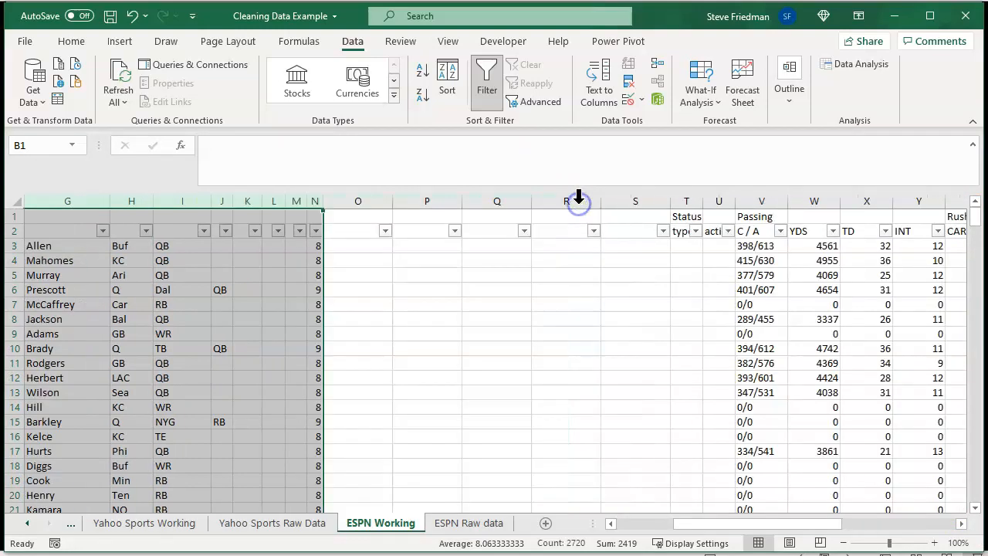
Filter column N to the counts 11 and 12 to examine how those players' text was split, and clear the filter.
drag(699, 524, 659, 523)
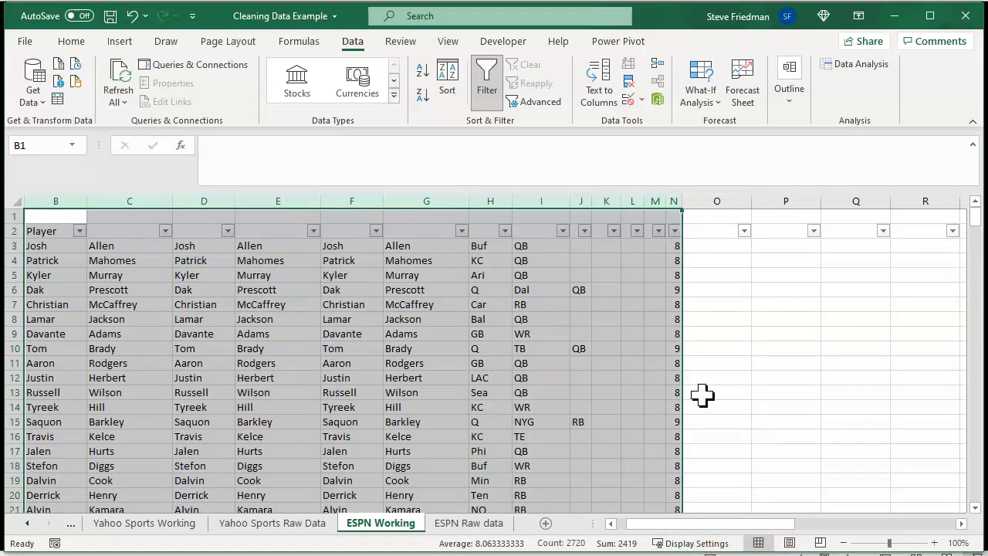
click(610, 523)
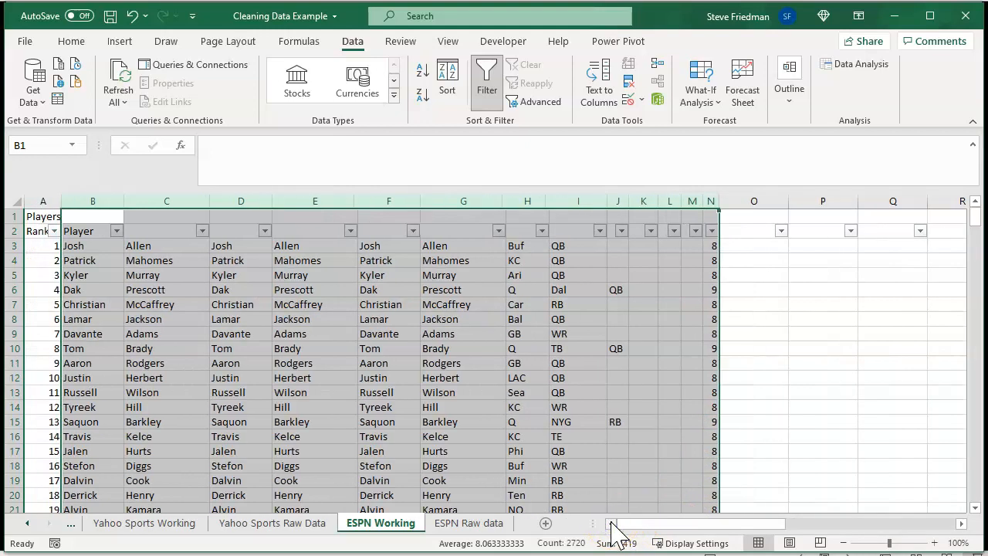
click(617, 515)
click(755, 276)
click(711, 229)
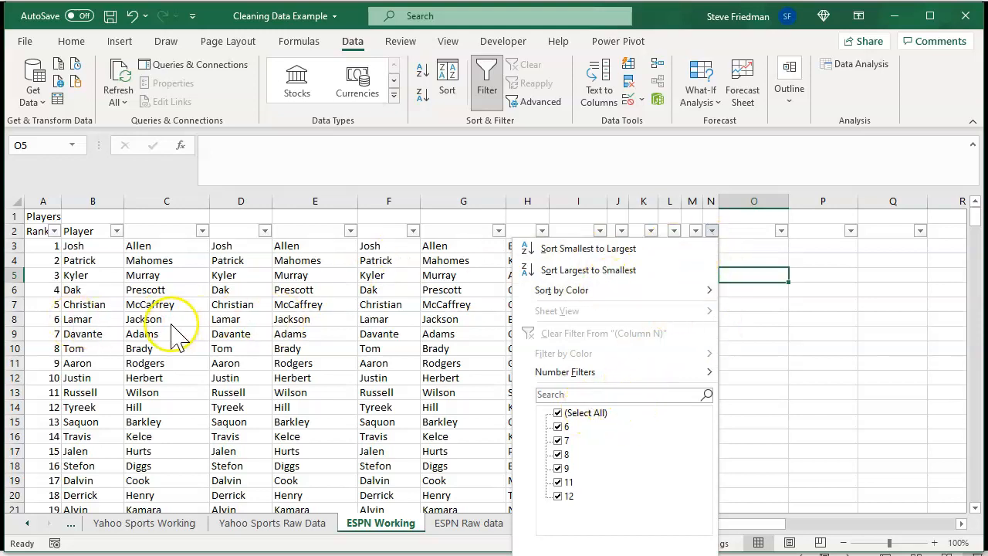
click(584, 413)
click(567, 482)
click(558, 496)
click(622, 541)
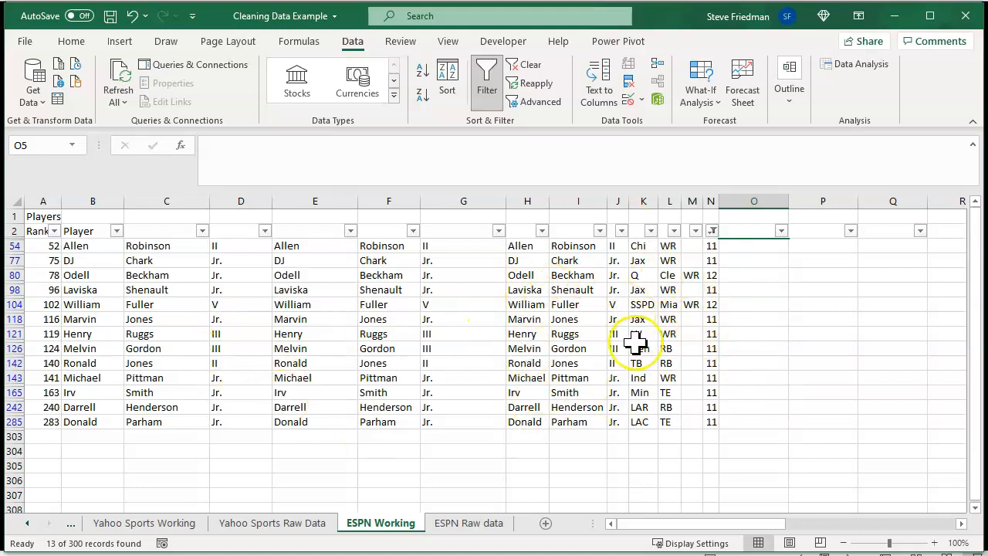
click(711, 231)
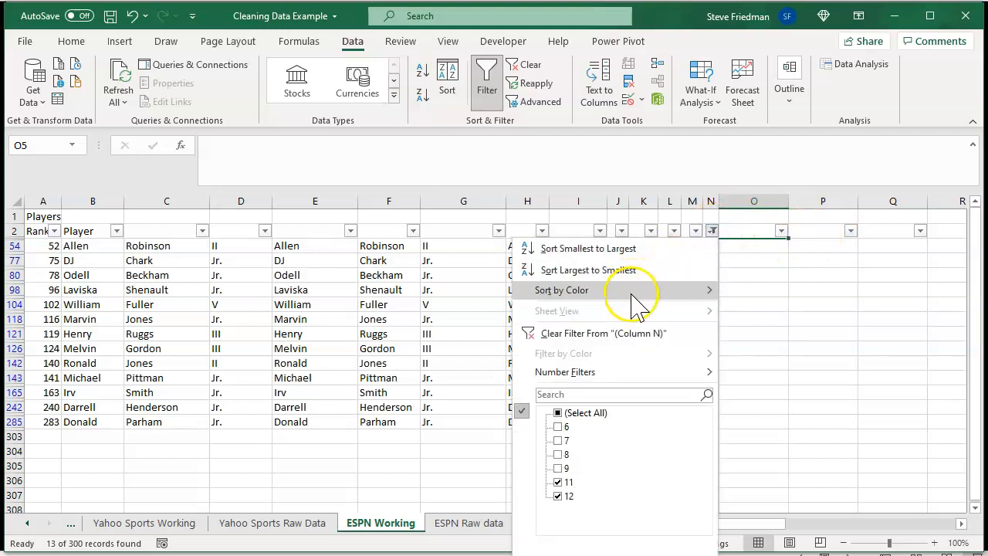
click(622, 333)
Add the header Player Name in cell O2.
click(753, 231)
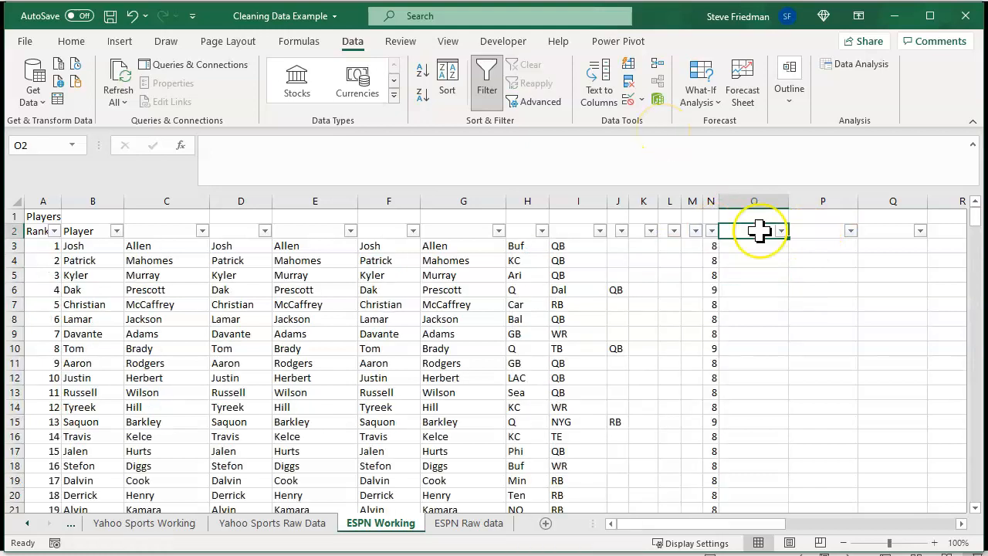
text(Player Name)
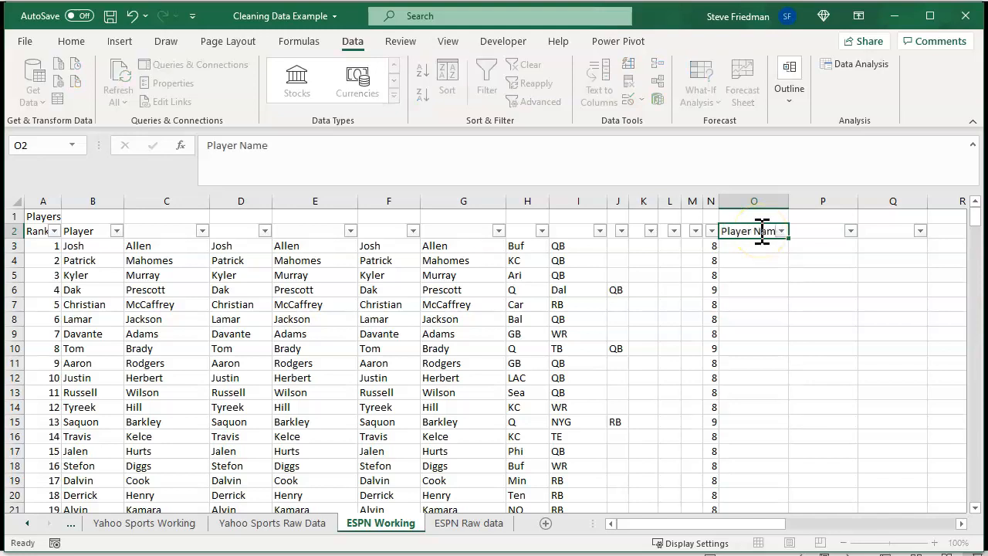
key(Return)
Enter =B3&" "&C3&IF(D3=B3,""," "&D3) in cell O3 to build the full name with any suffix, and fill it down column O.
text(=)
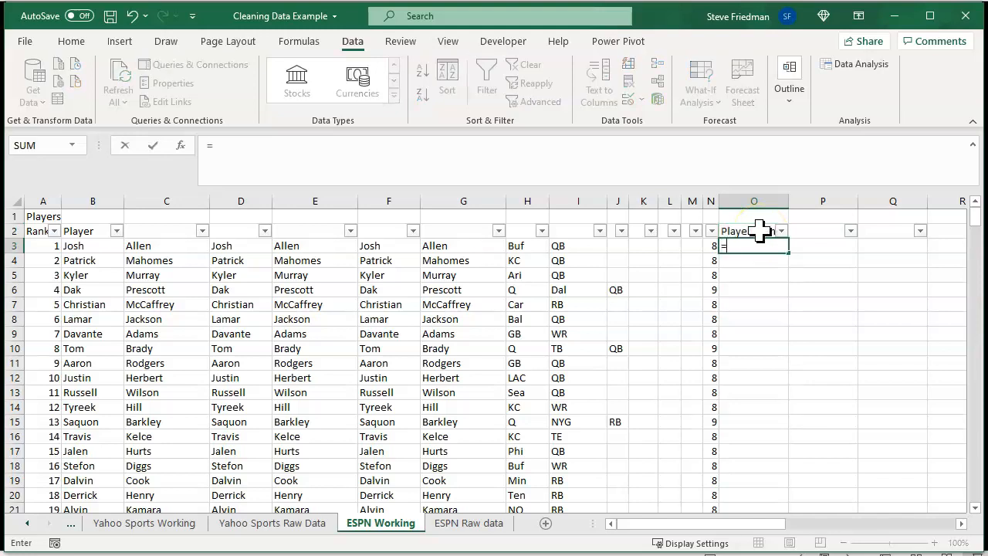
click(90, 246)
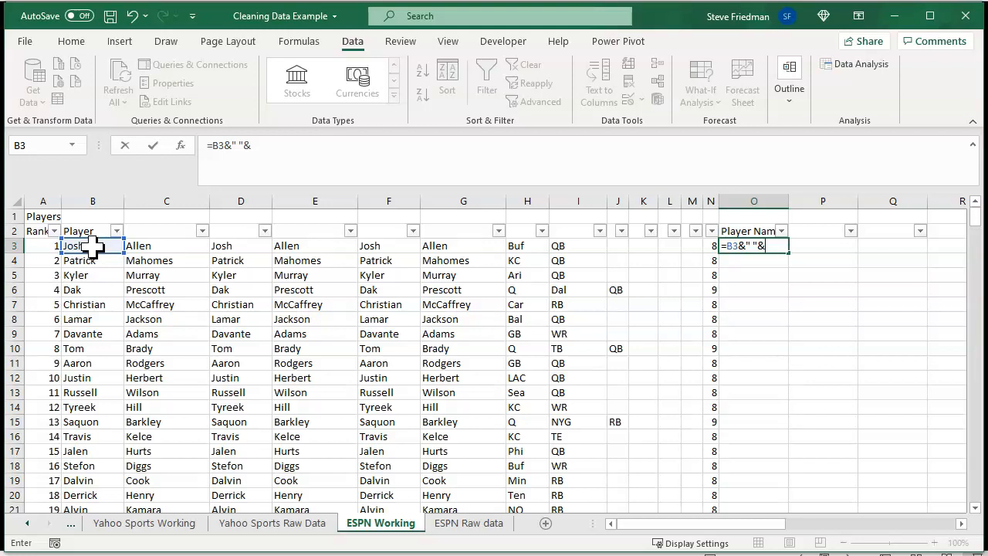
click(170, 247)
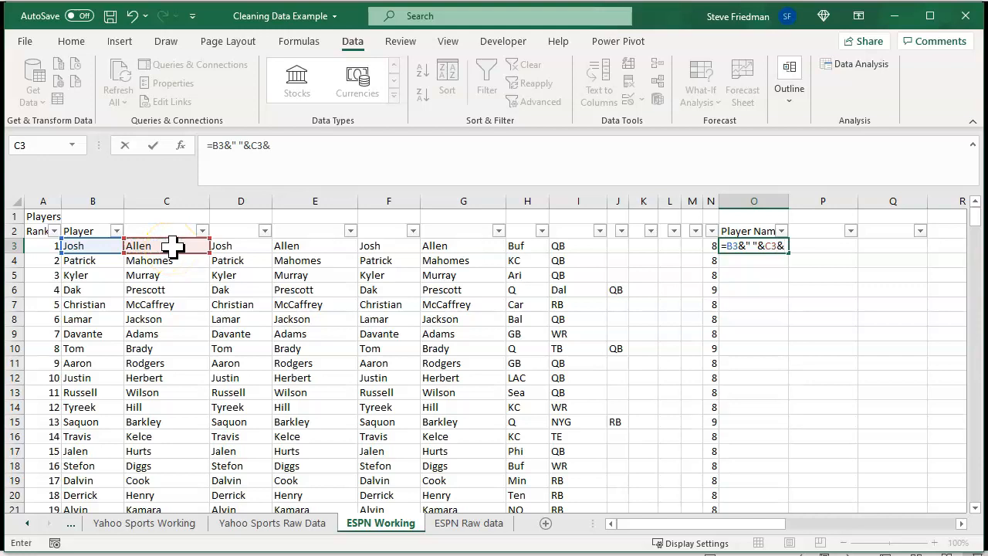
text(if()
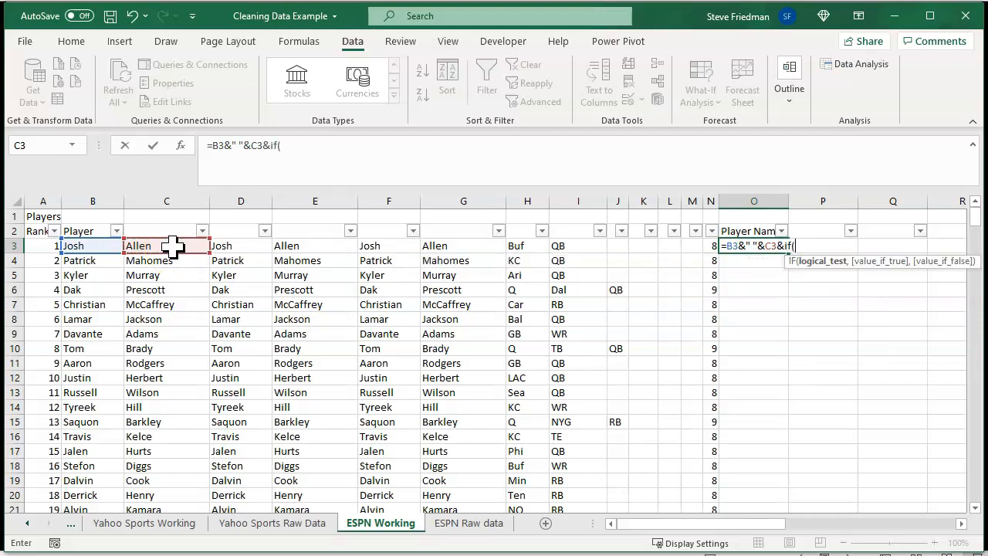
click(226, 244)
text(=)
click(107, 244)
text(,)
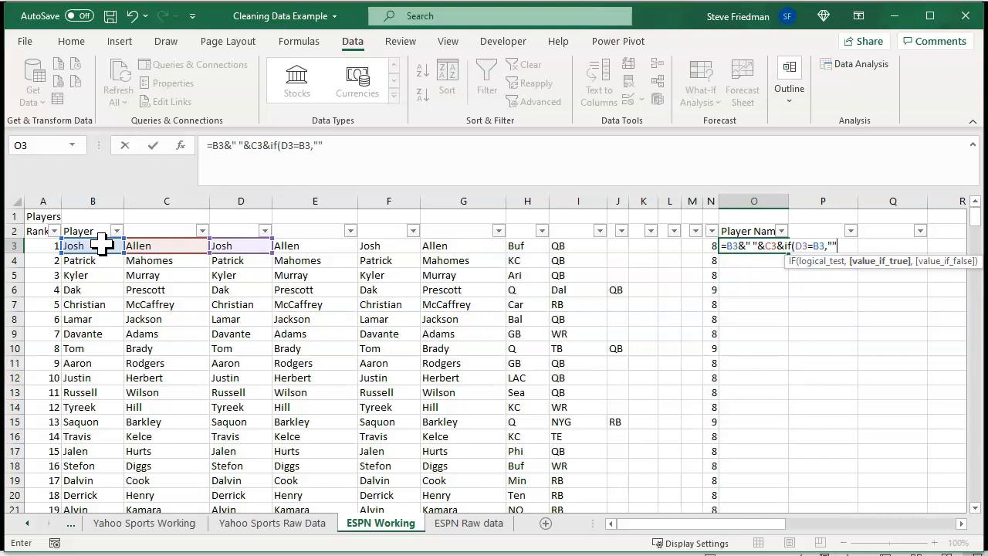
text(""," "&)
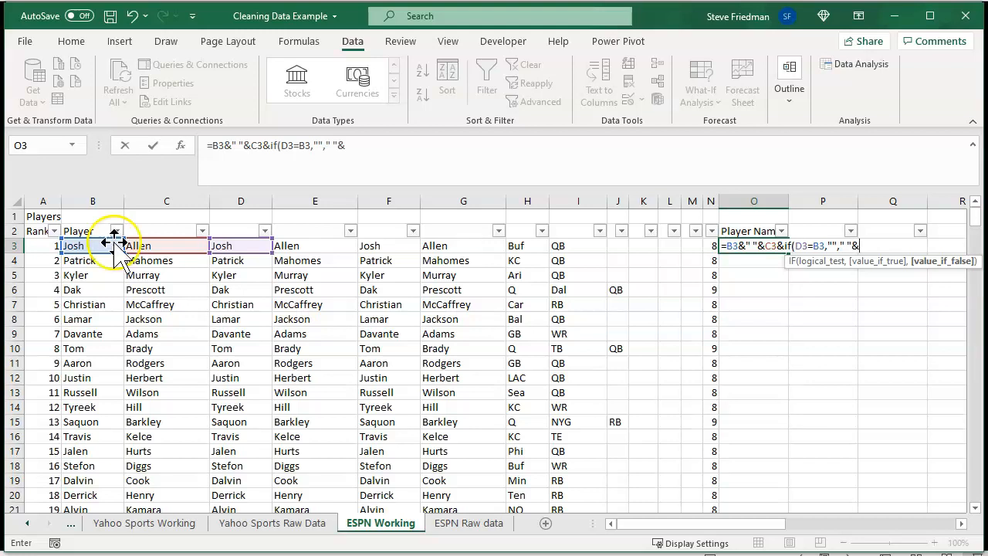
click(239, 245)
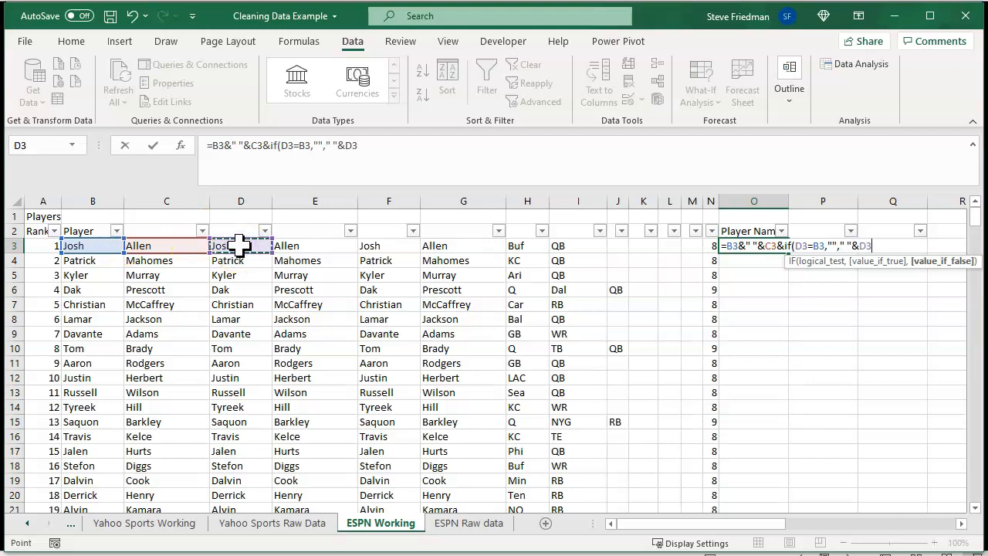
text())
key(ctrl+Return)
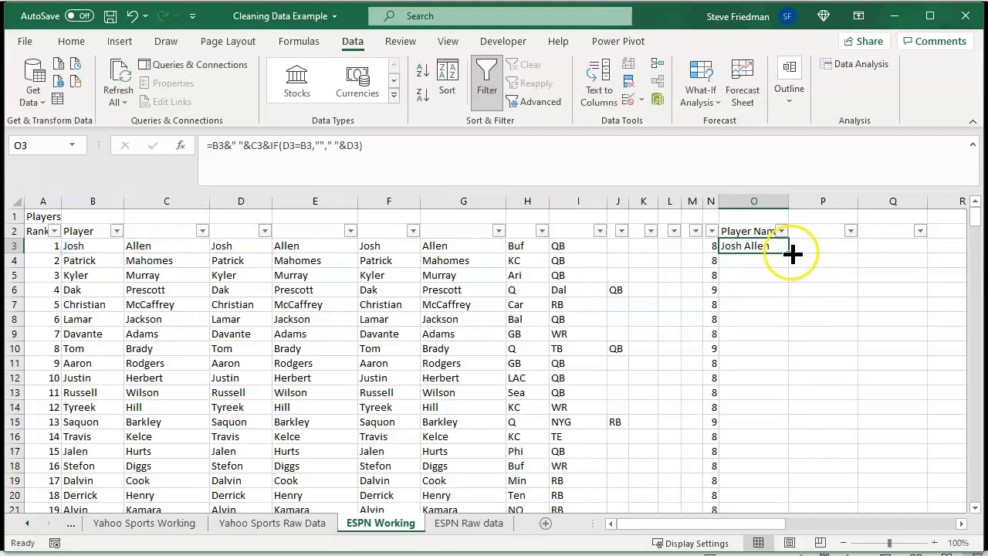
double_click(790, 254)
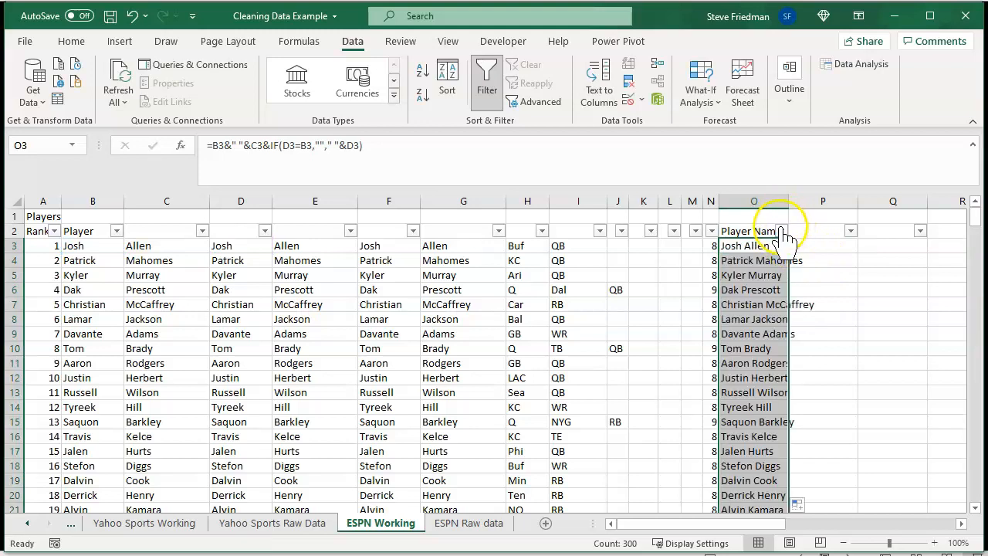
Check the combined names of players with suffixes by filtering column N to 11 and 12, and clear the filter.
click(711, 231)
click(586, 412)
click(559, 483)
click(558, 496)
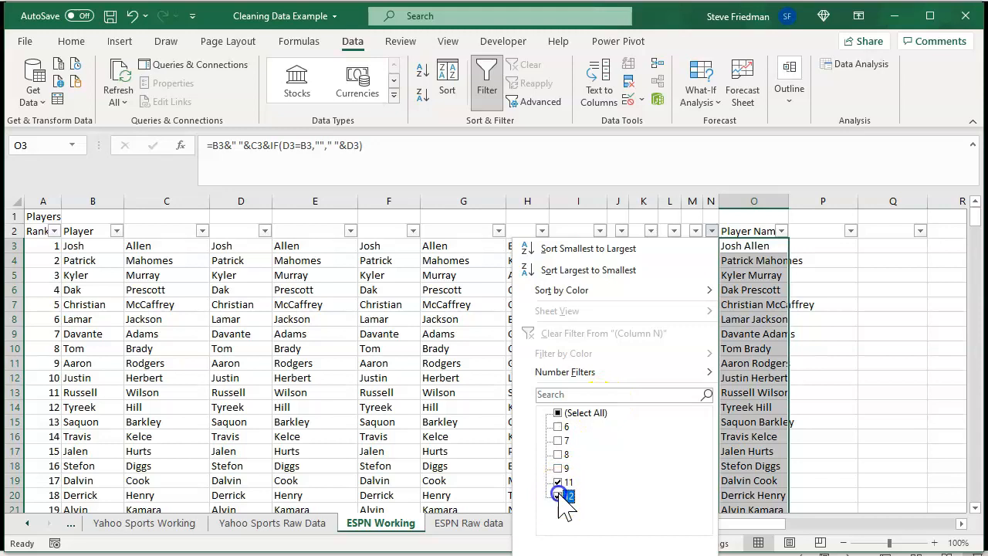
click(613, 555)
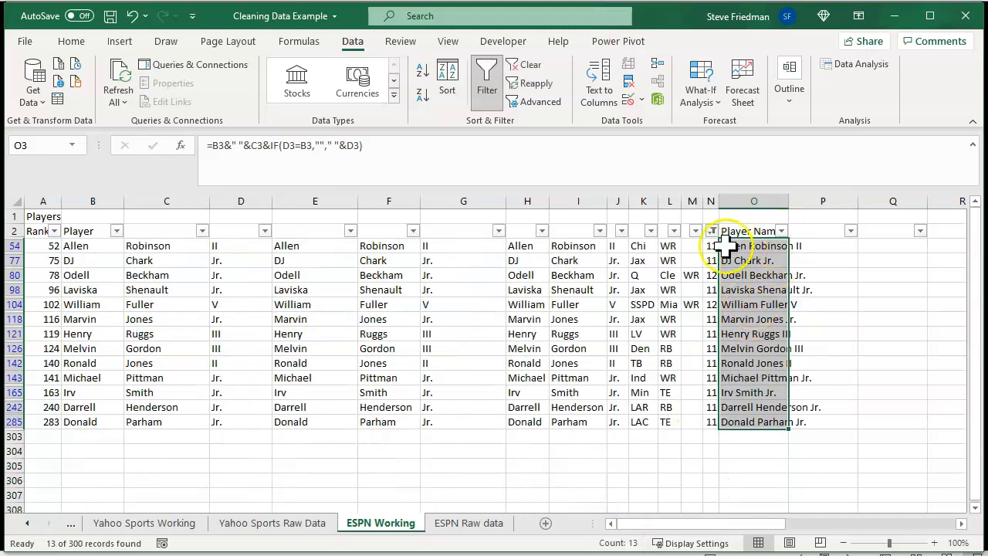
click(749, 245)
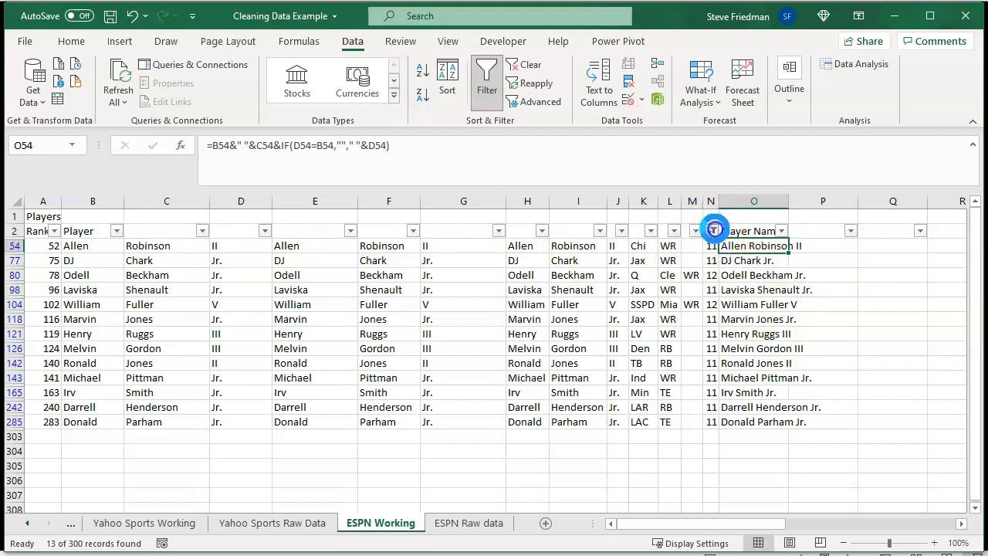
click(710, 231)
click(619, 337)
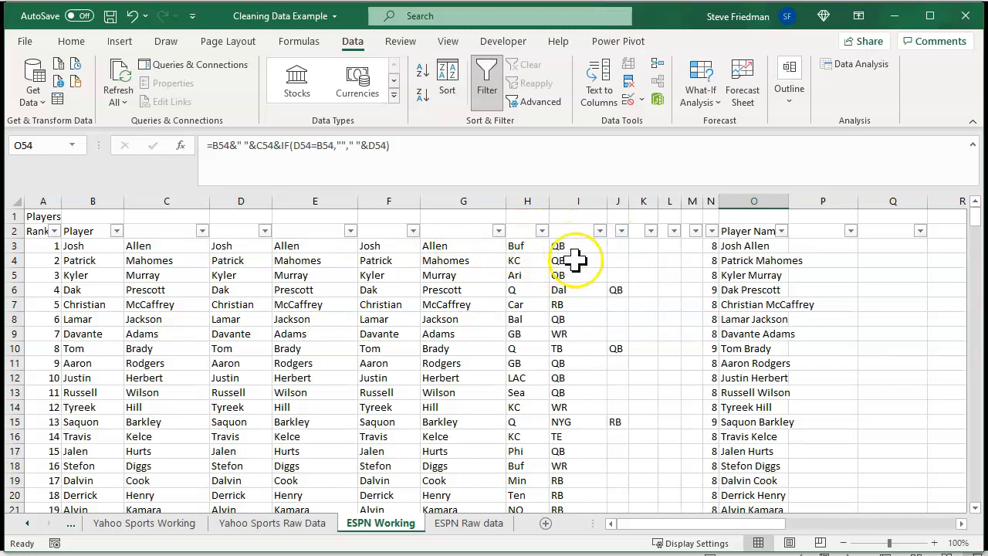
Add the header Team in cell P2.
click(710, 243)
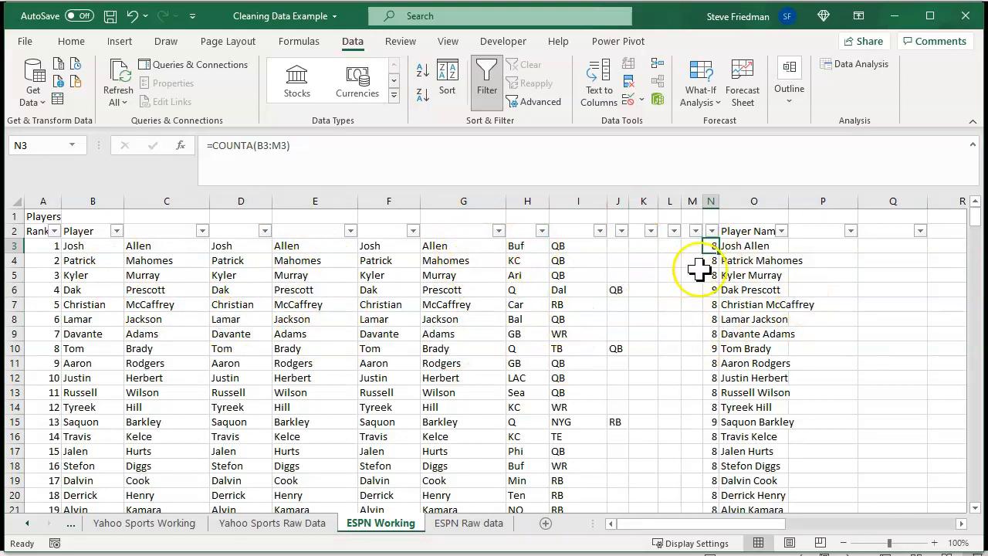
click(827, 227)
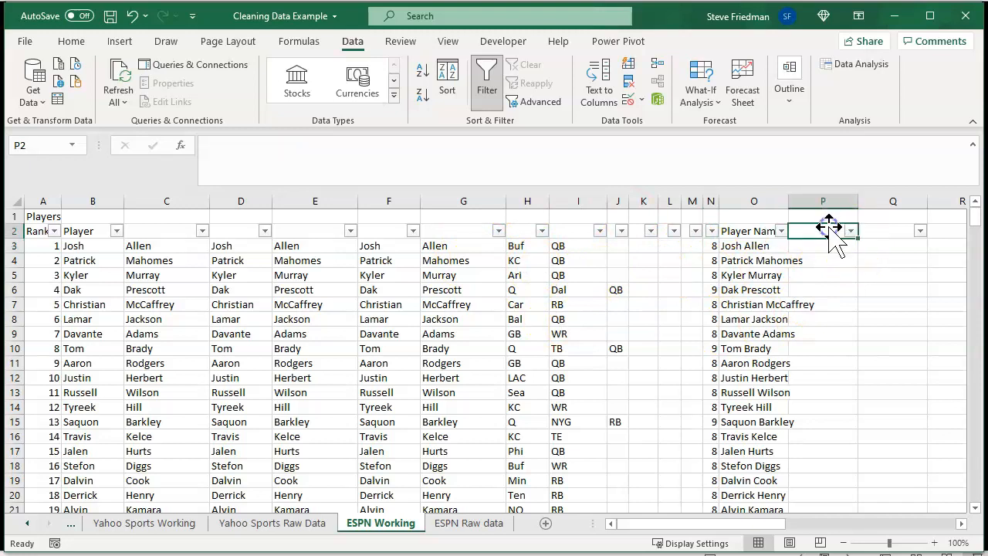
text(Team)
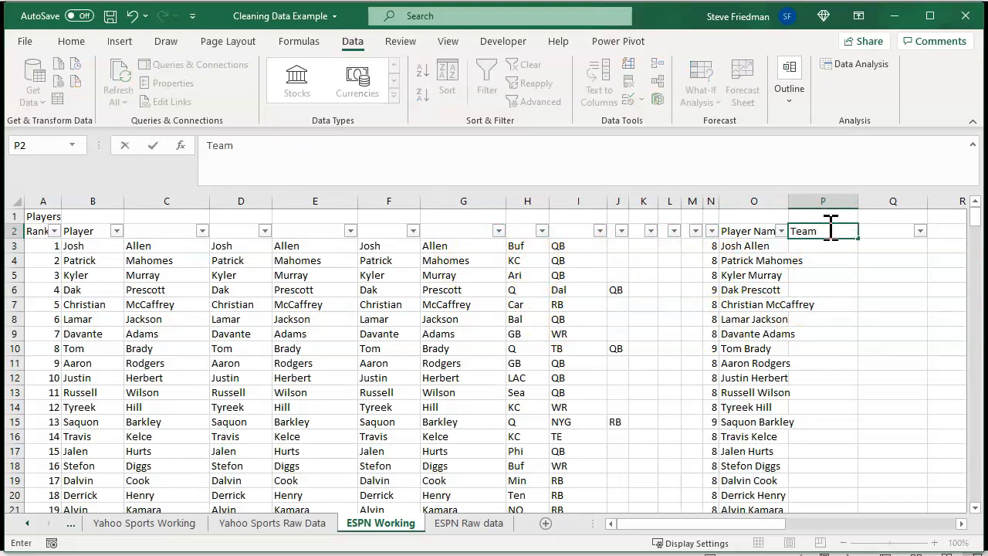
key(Return)
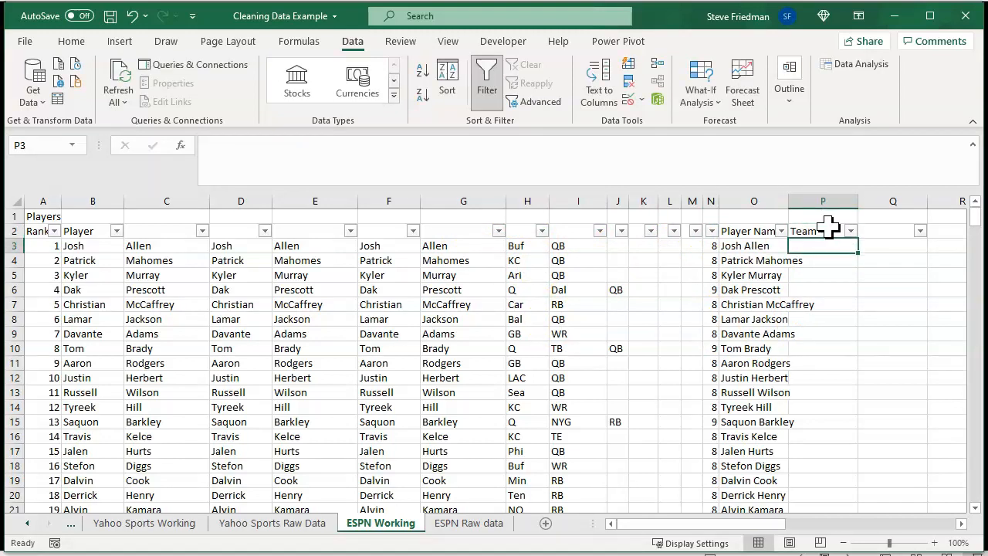
Enter =INDEX(B3:M3,1,N3-1) in cell P3 to extract the team, and fill it down column P.
text(=index()
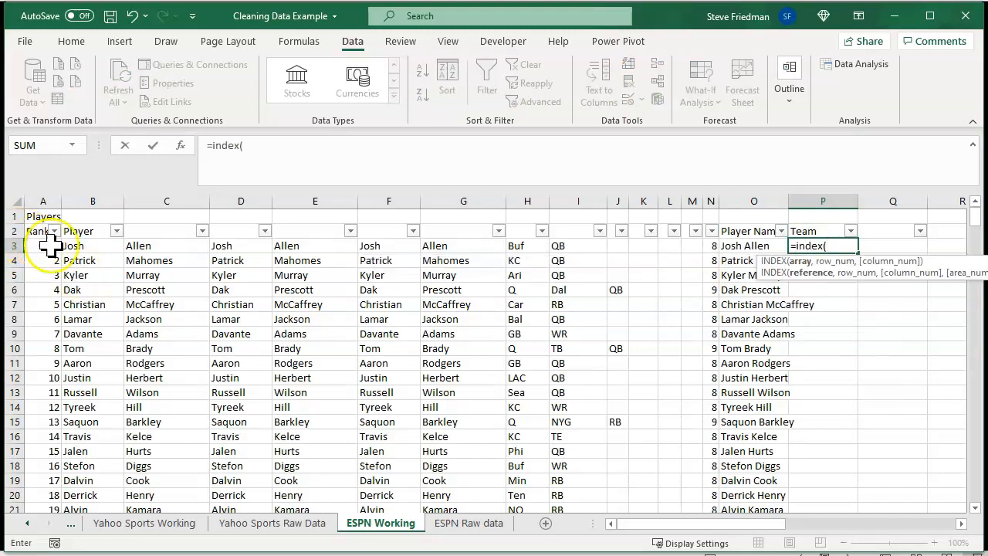
drag(73, 246, 695, 248)
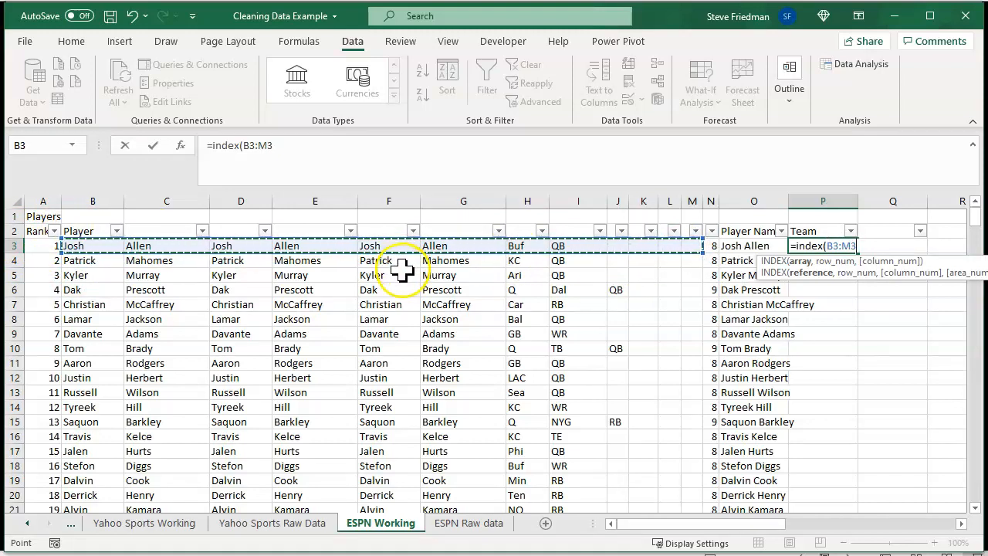
text(,1)
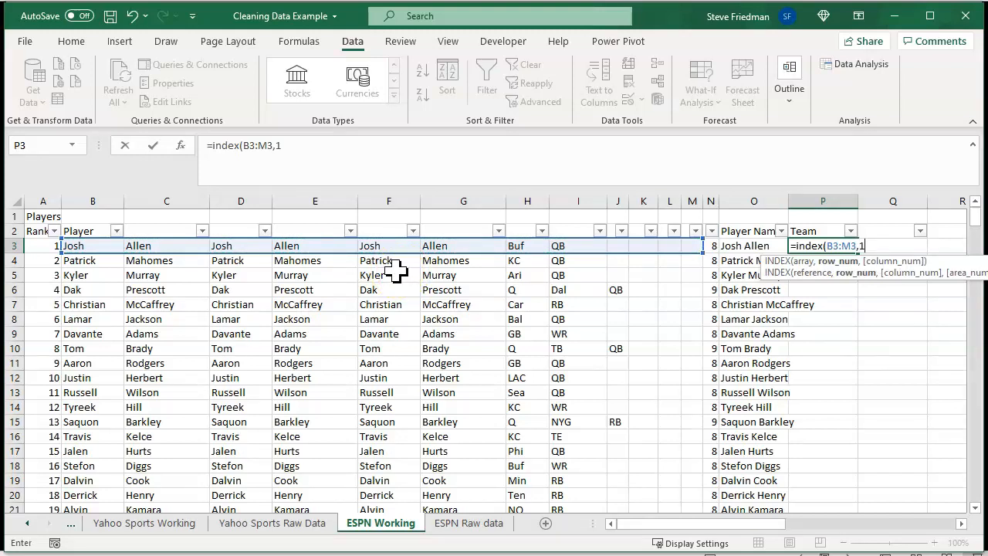
text(,)
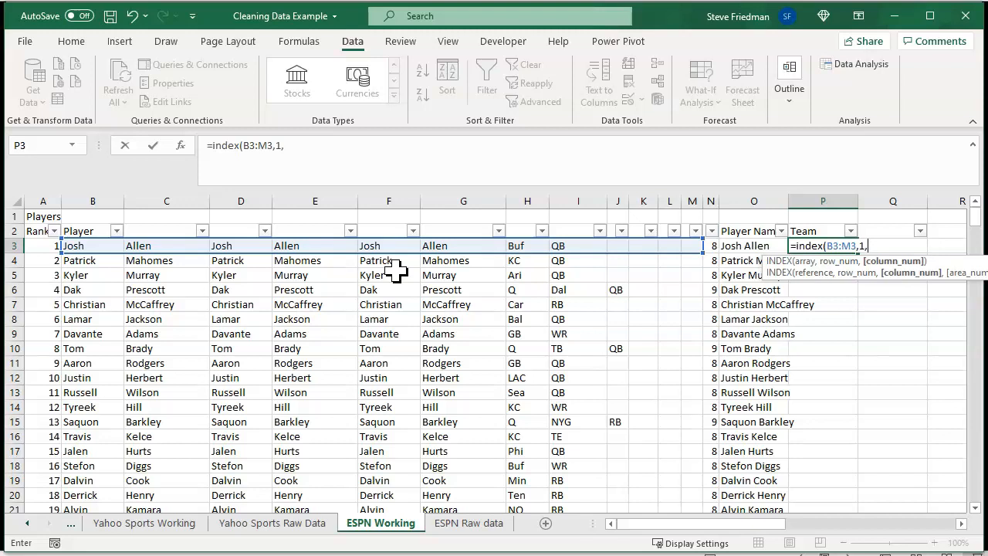
click(712, 246)
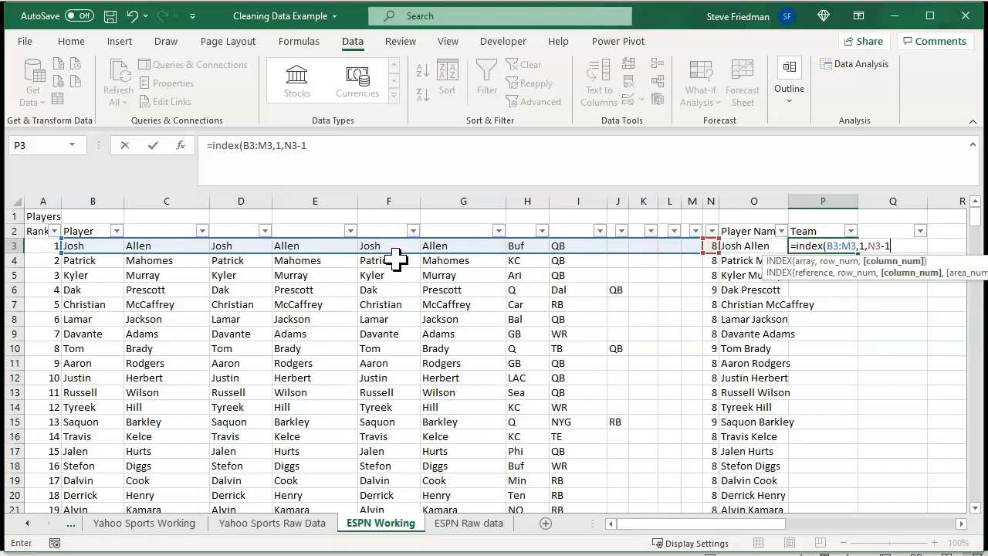
key(ctrl+Return)
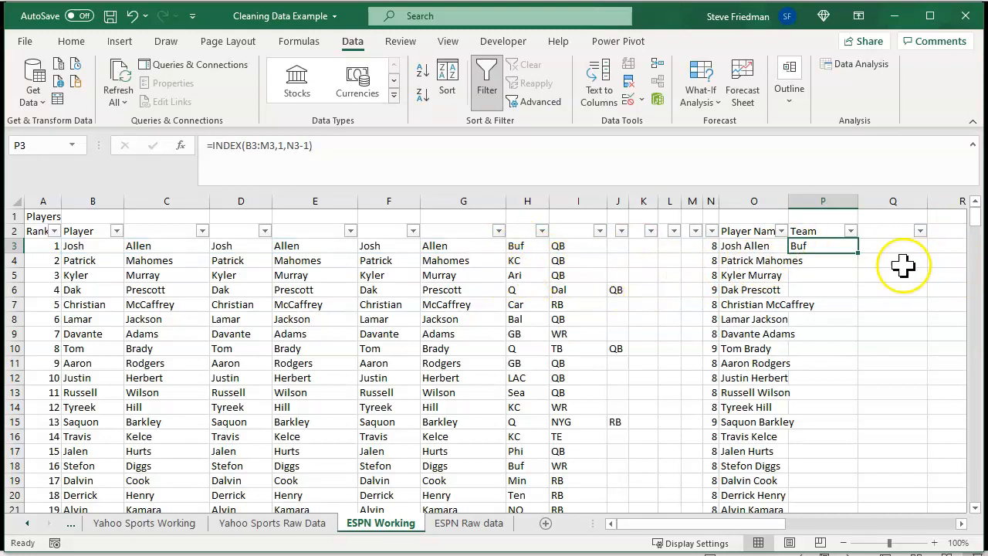
double_click(855, 257)
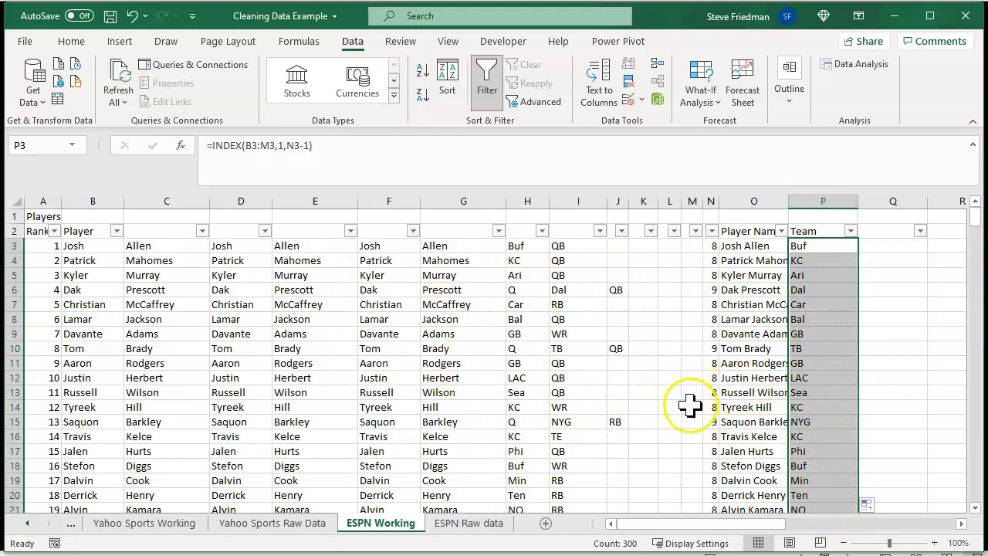
Add the header Position in cell Q2.
click(889, 229)
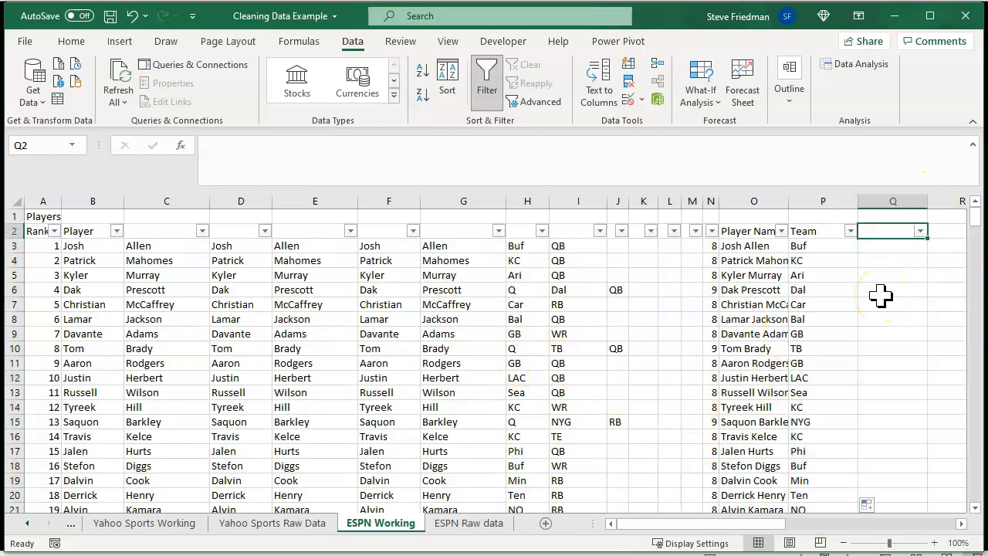
text(Position)
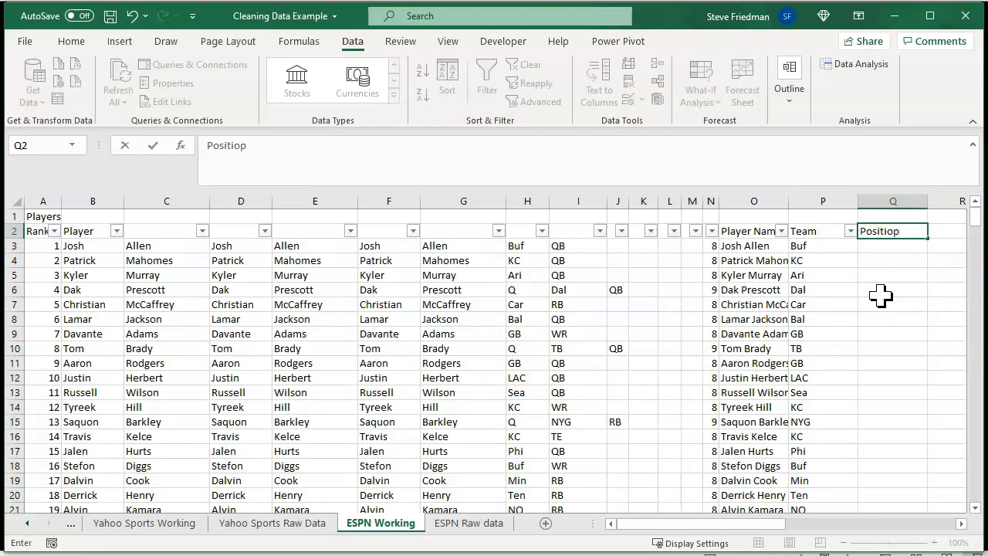
key(Return)
Enter =INDEX(B3:M3,1,N3) in cell Q3 to extract the position, and fill it down column Q.
text(=)
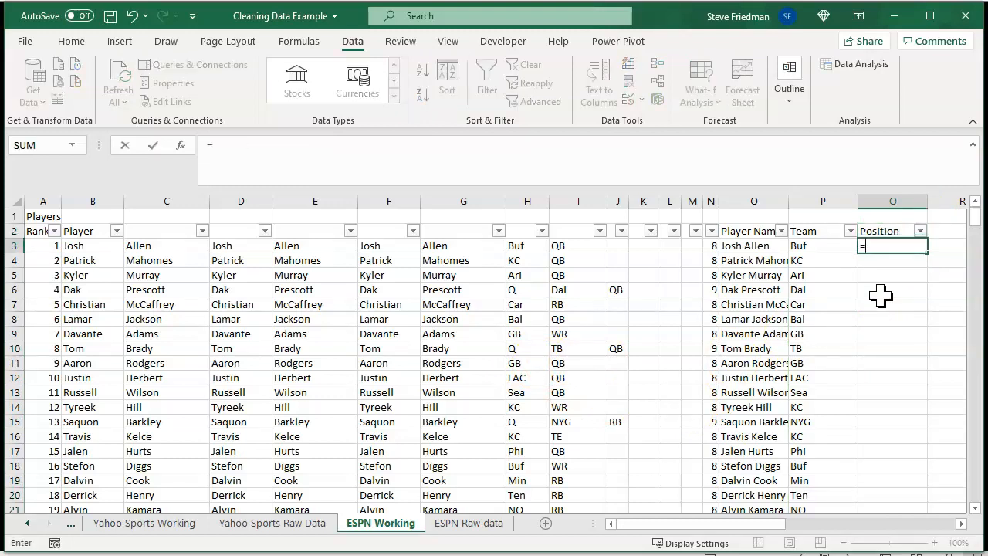
text(index()
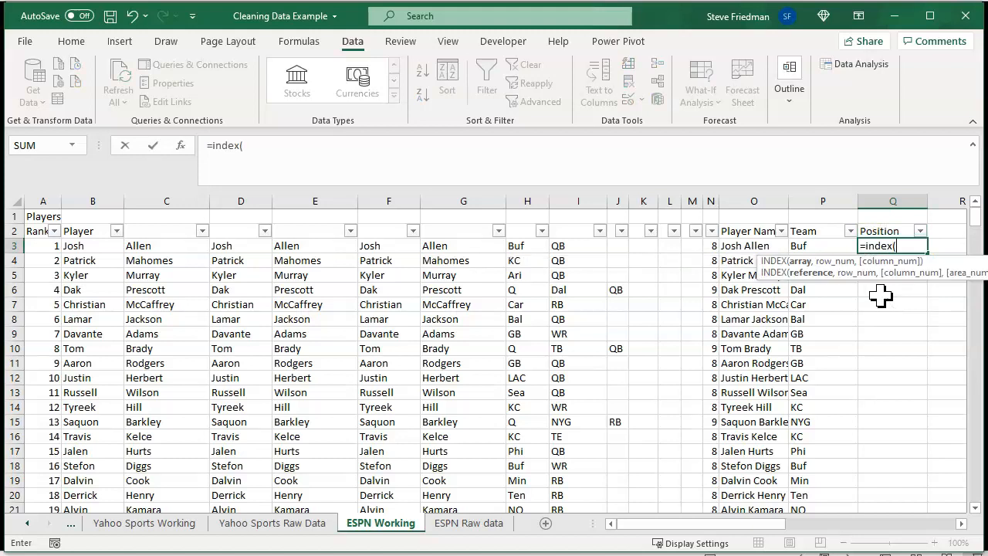
drag(76, 245, 699, 245)
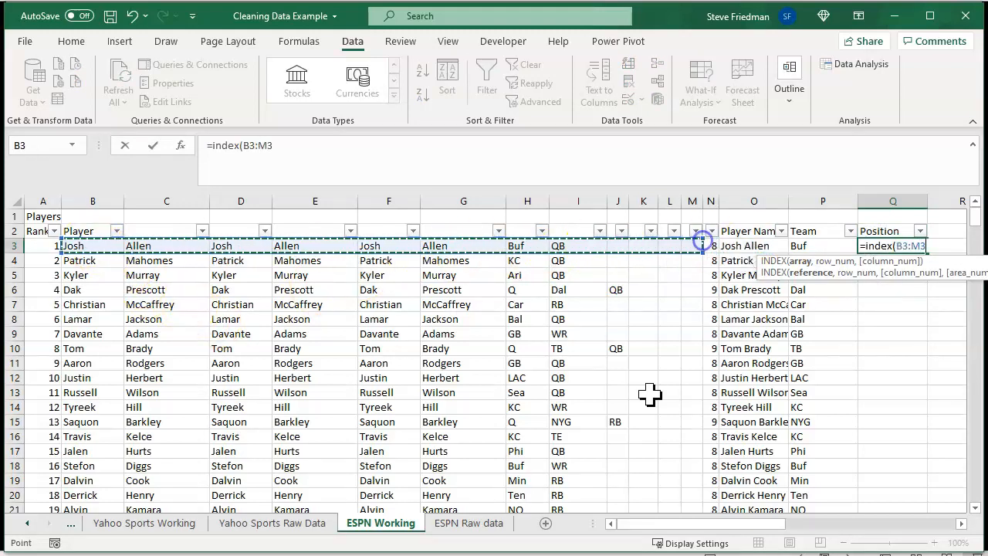
text(,1,)
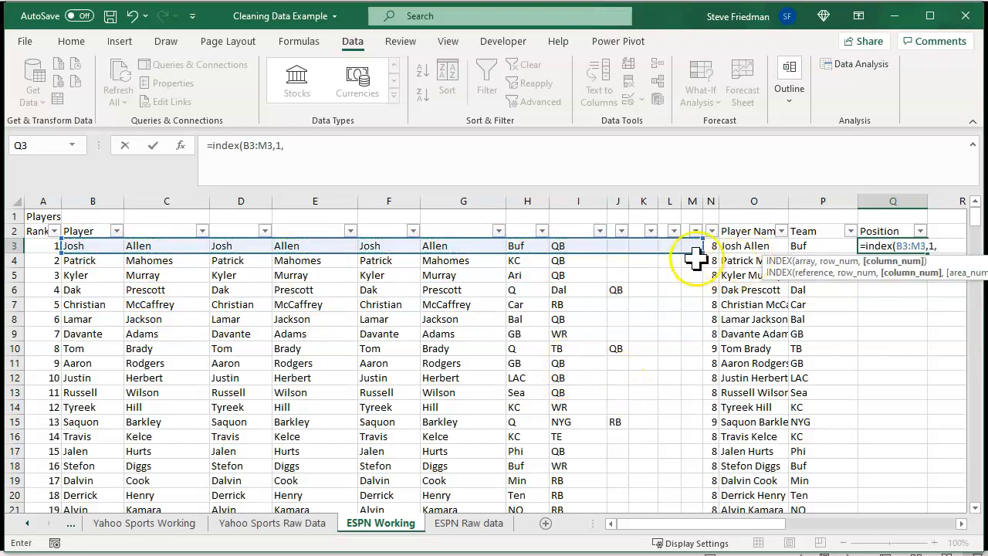
click(708, 245)
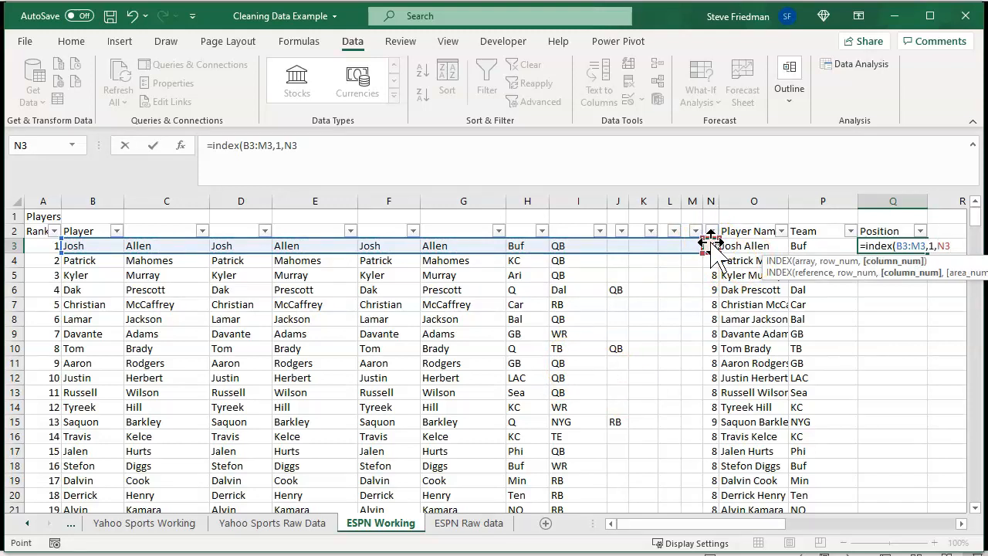
key(Return)
key(Up)
double_click(927, 253)
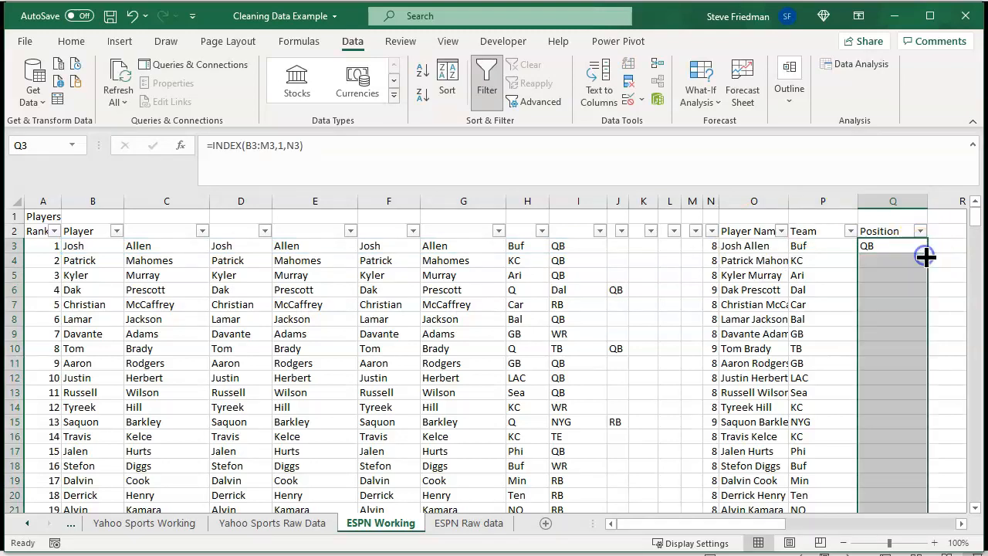
Duplicate the ESPN Working sheet and rename the copy ESPN Final.
right_click(371, 525)
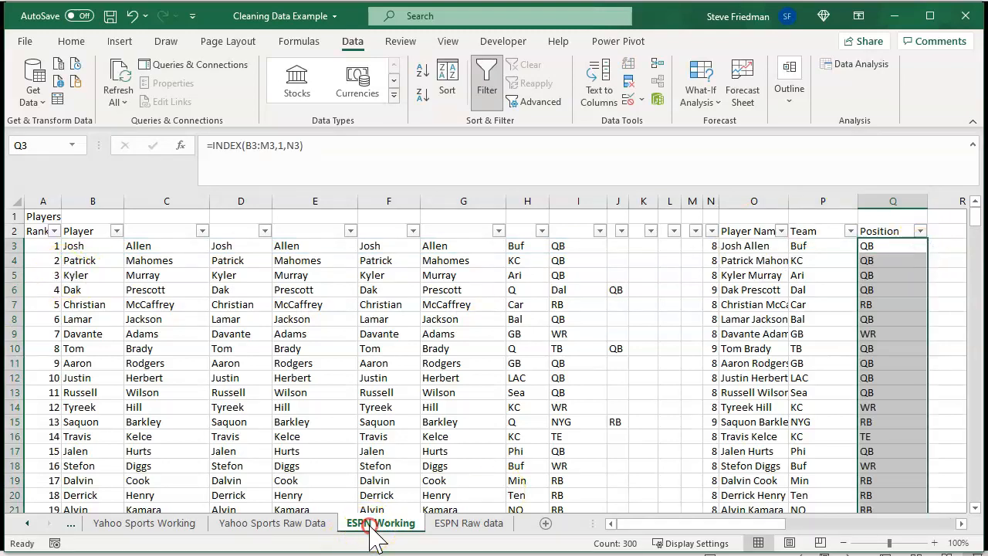
click(422, 555)
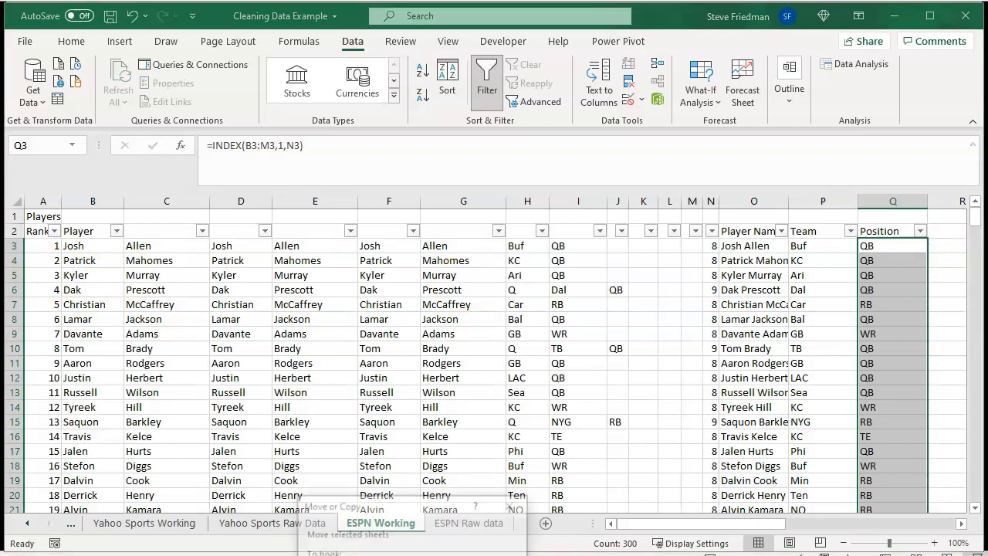
key(Return)
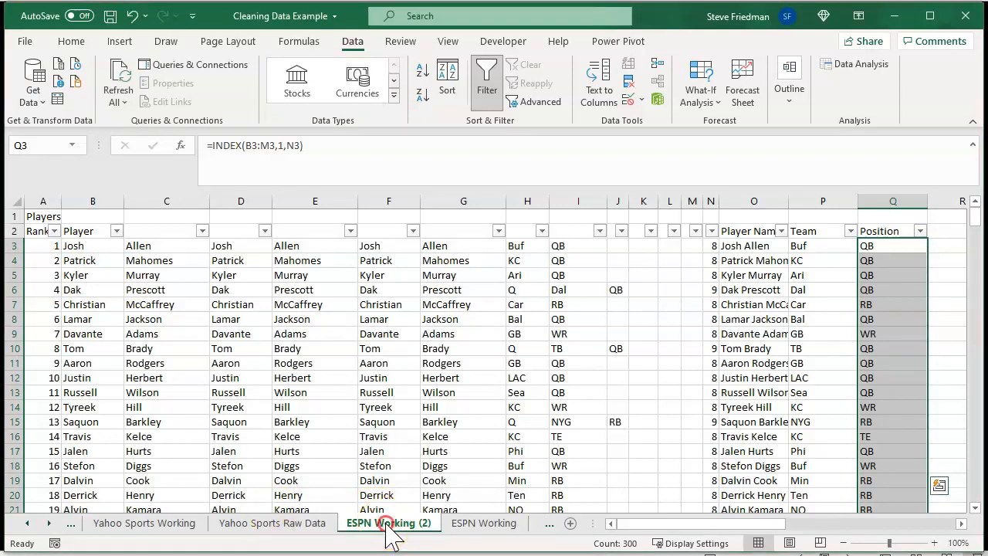
right_click(386, 524)
click(423, 555)
drag(375, 521, 484, 523)
text(Final)
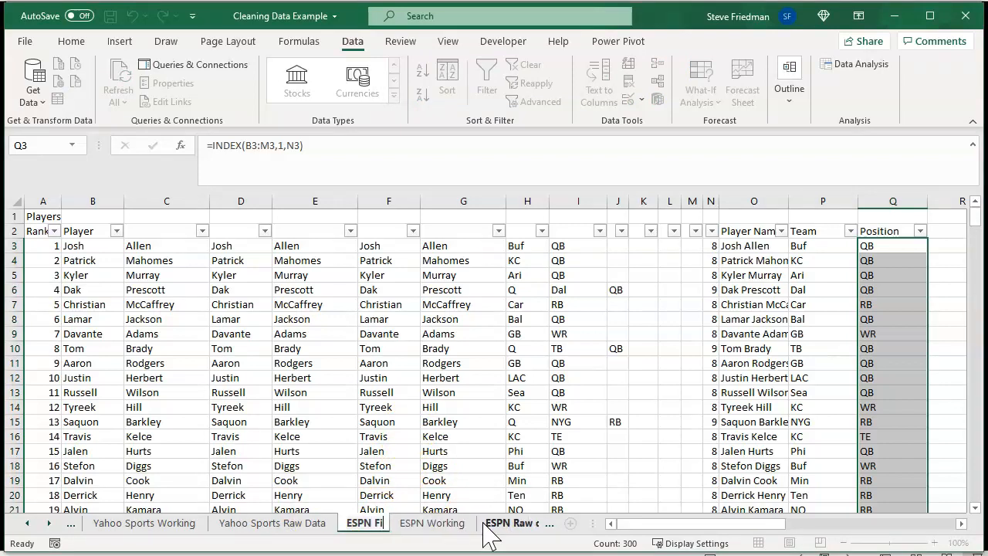
key(Return)
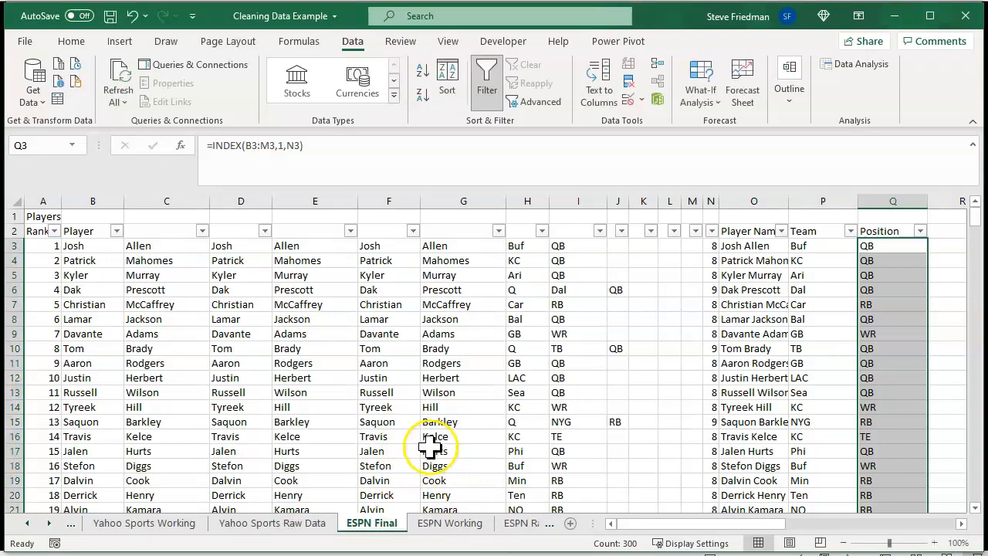
Copy the entire ESPN Final sheet and paste it over itself as values to replace the formulas.
key(ctrl+a)
key(ctrl+c)
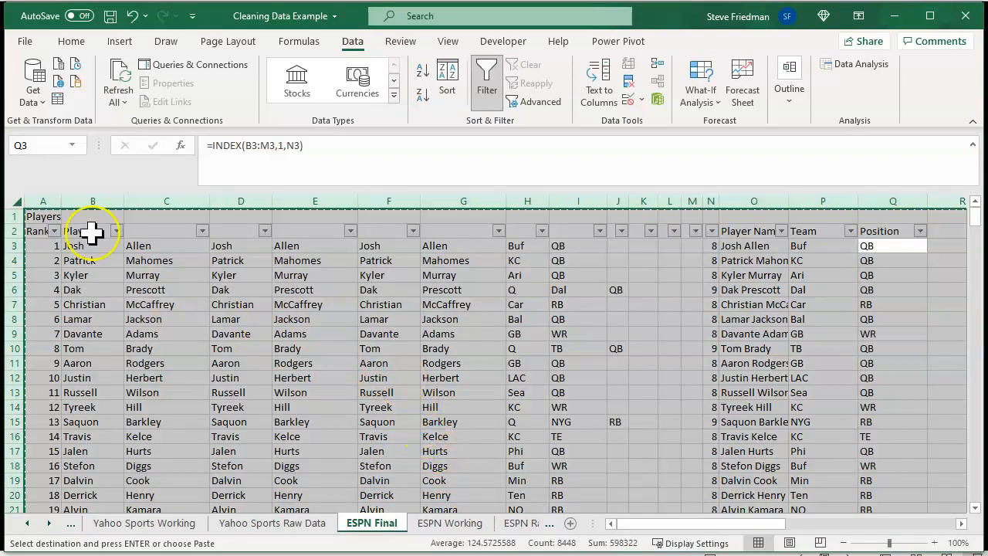
right_click(37, 219)
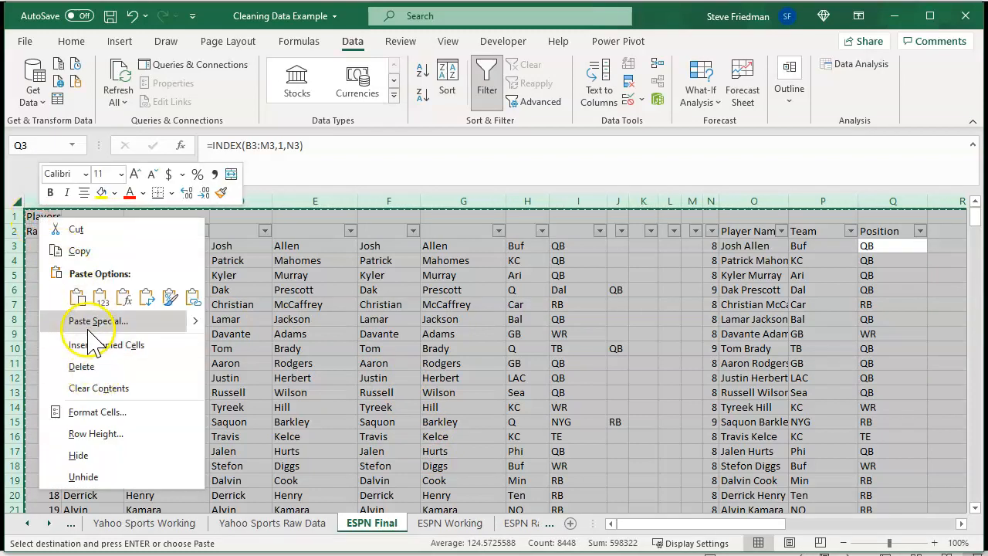
click(161, 320)
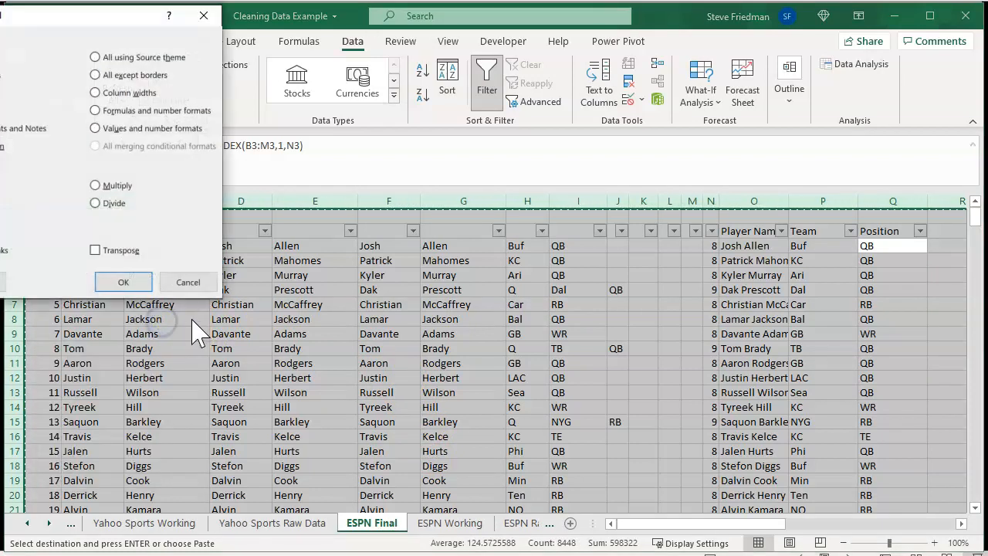
click(133, 281)
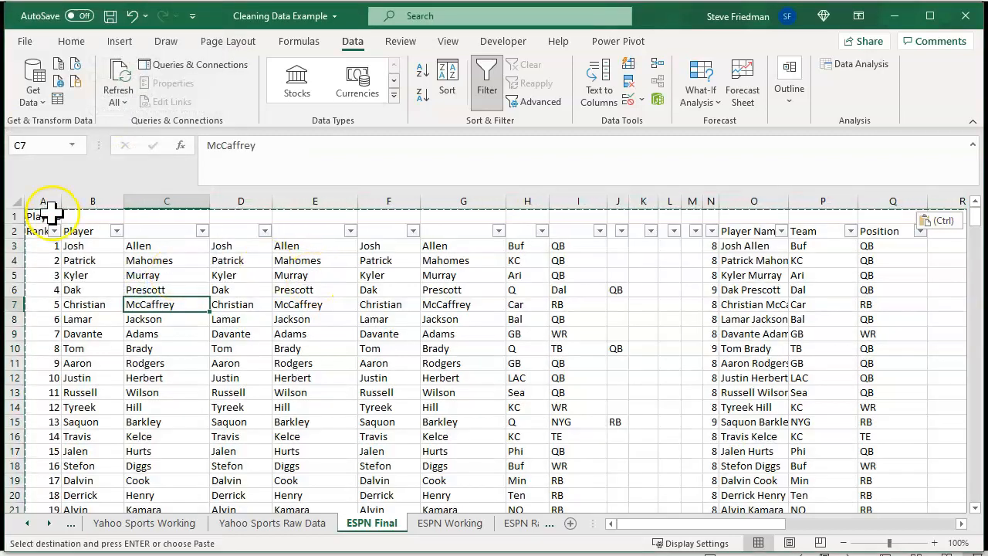
Delete the split-text and count columns B through N from the ESPN Final sheet.
drag(93, 193, 707, 190)
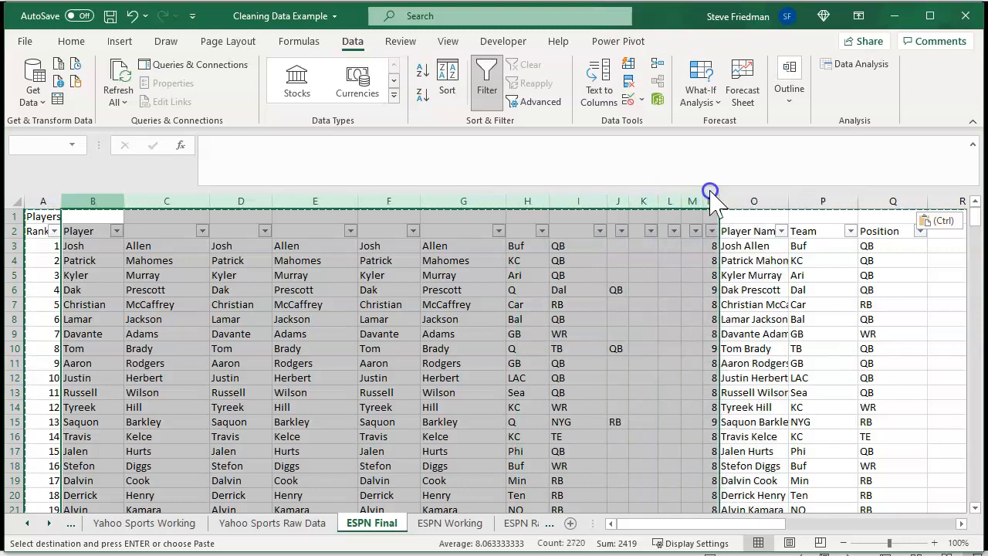
click(71, 41)
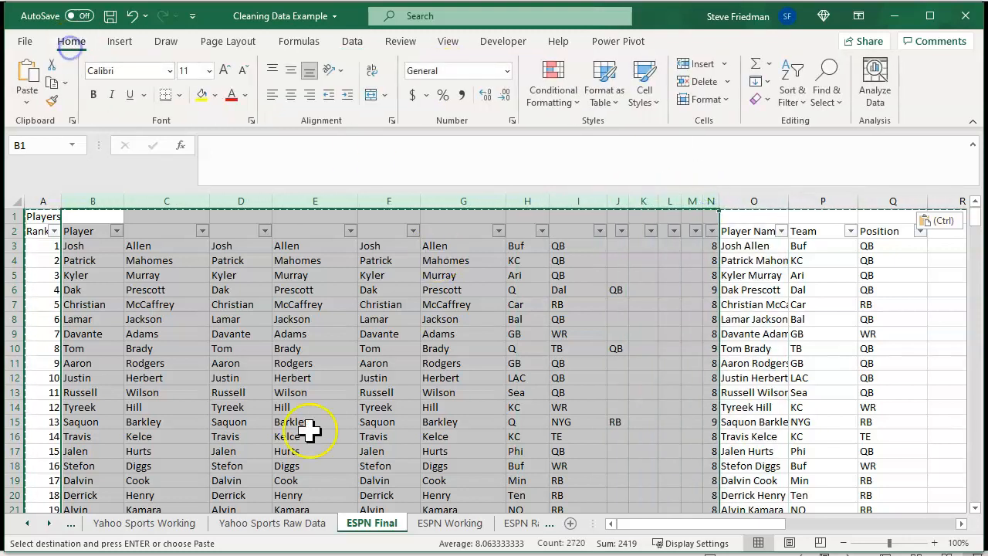
click(704, 81)
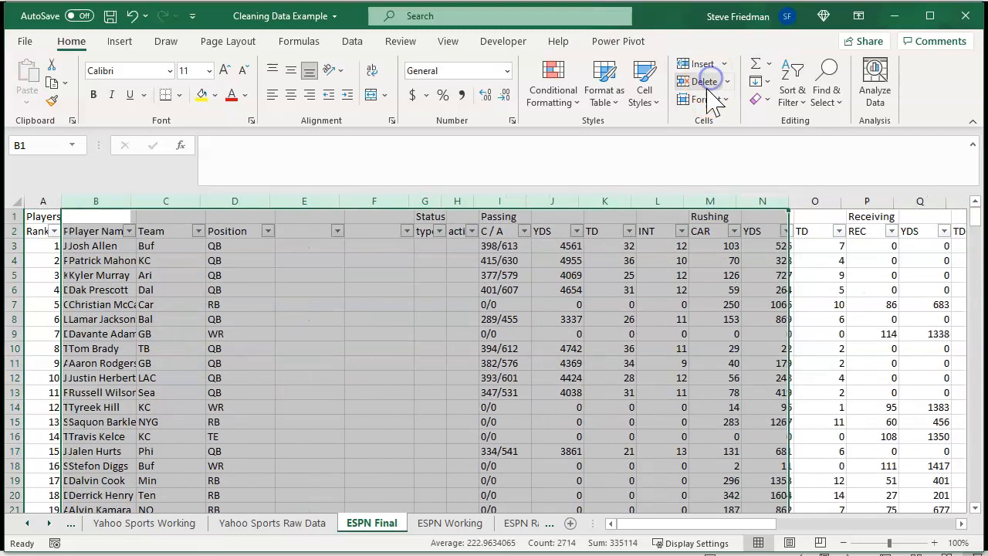
Delete the unneeded columns E through H, including the Status columns, and autofit the Player Name column.
drag(315, 199, 464, 216)
click(705, 82)
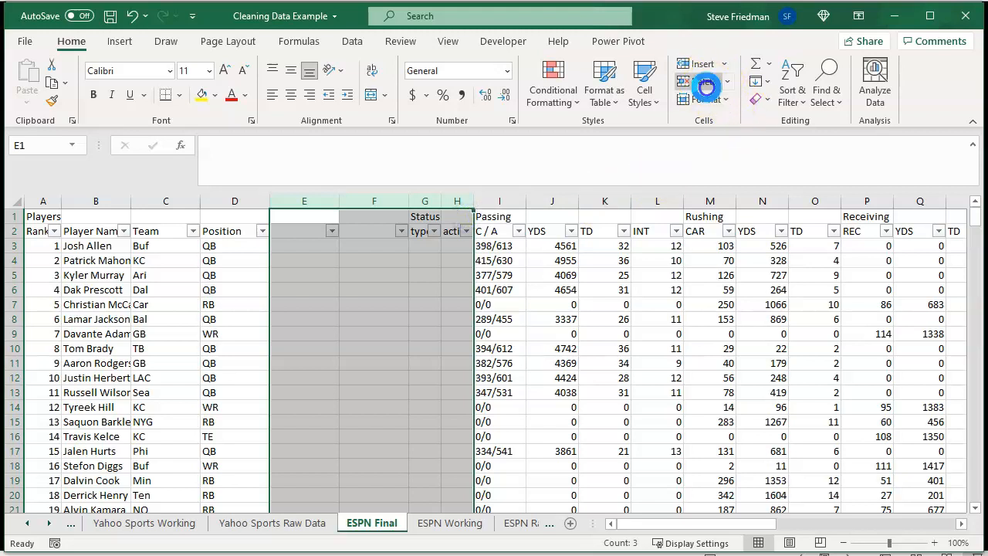
click(360, 405)
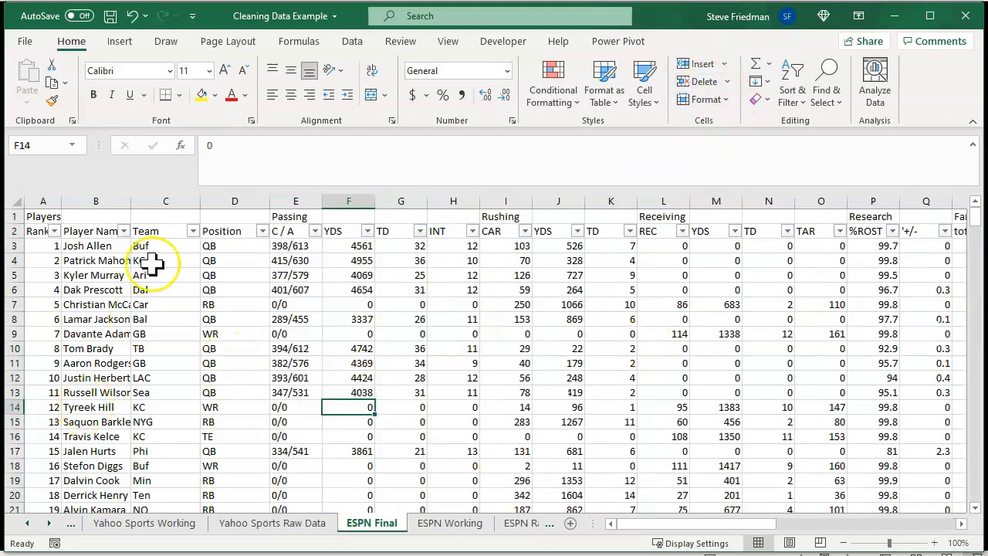
double_click(132, 198)
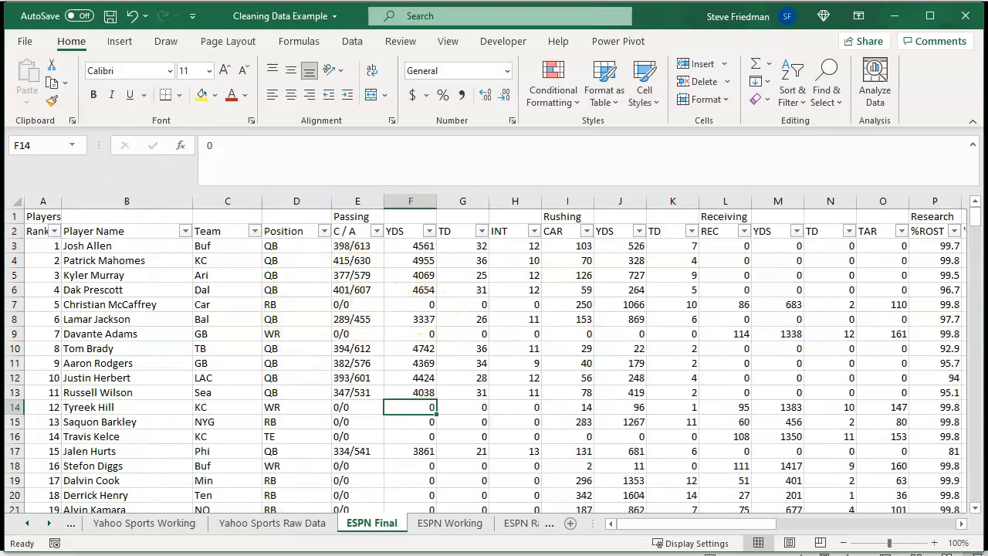
click(135, 391)
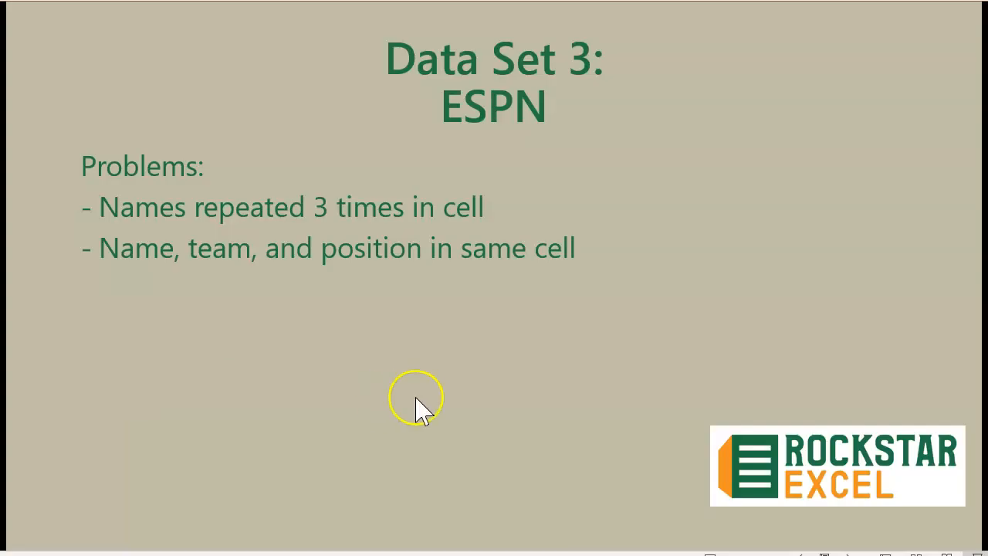
click(391, 355)
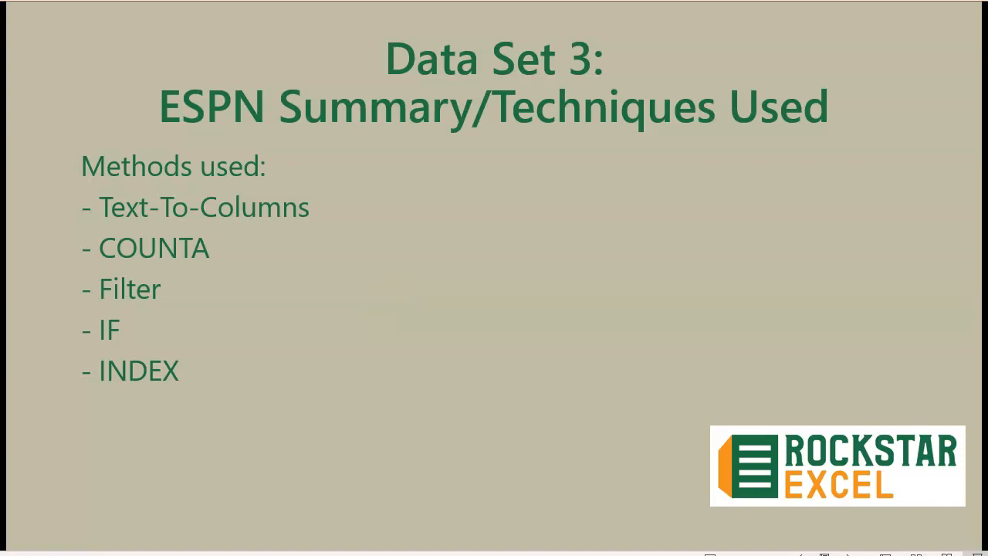
click(40, 392)
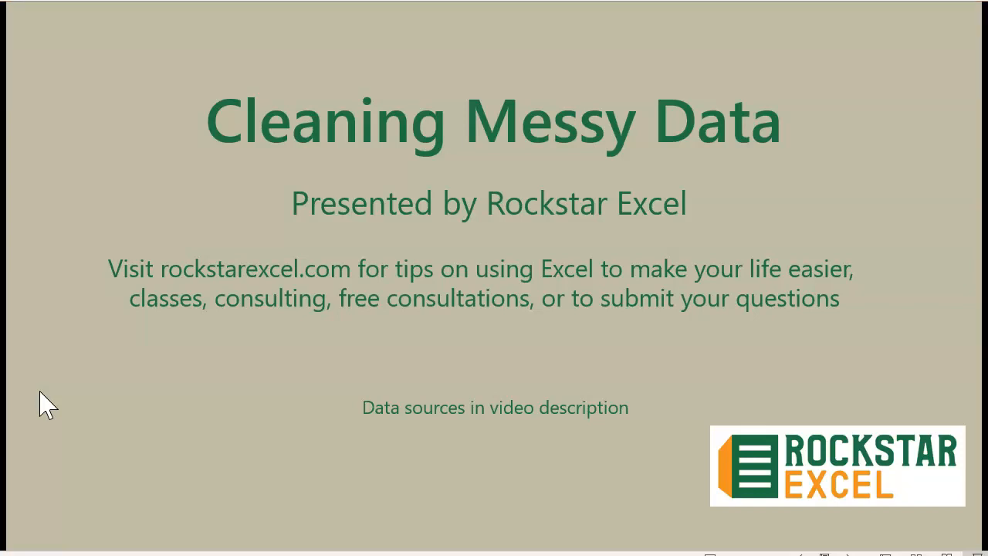
key(alt+Tab)
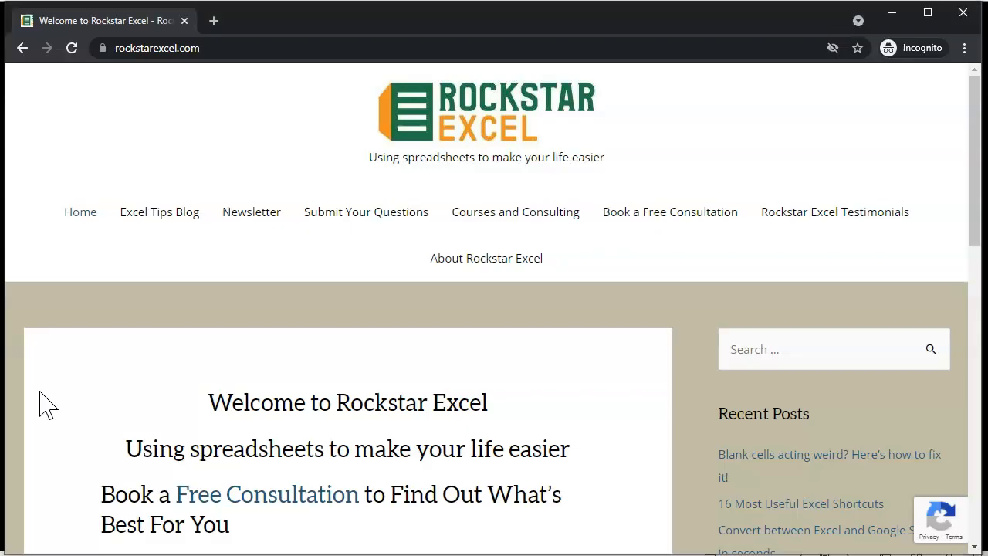